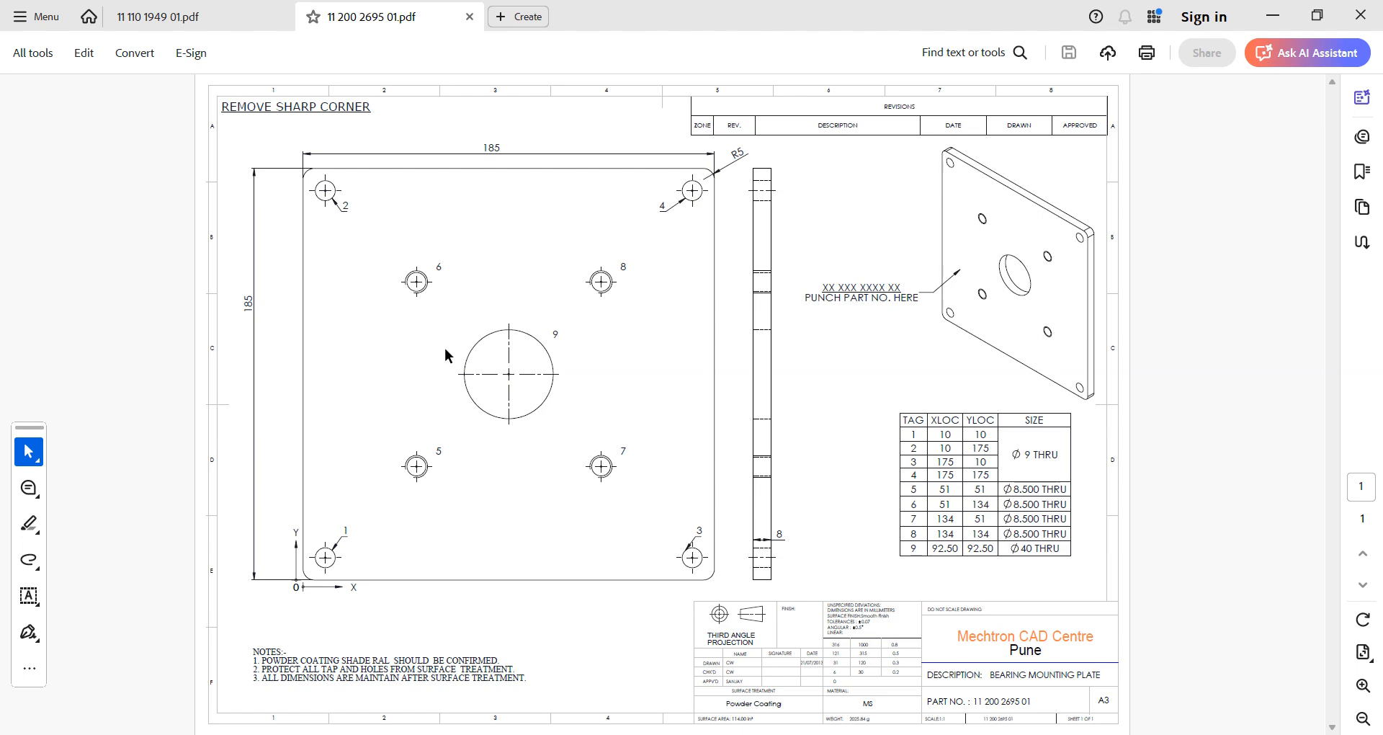
mouse_move(792, 731)
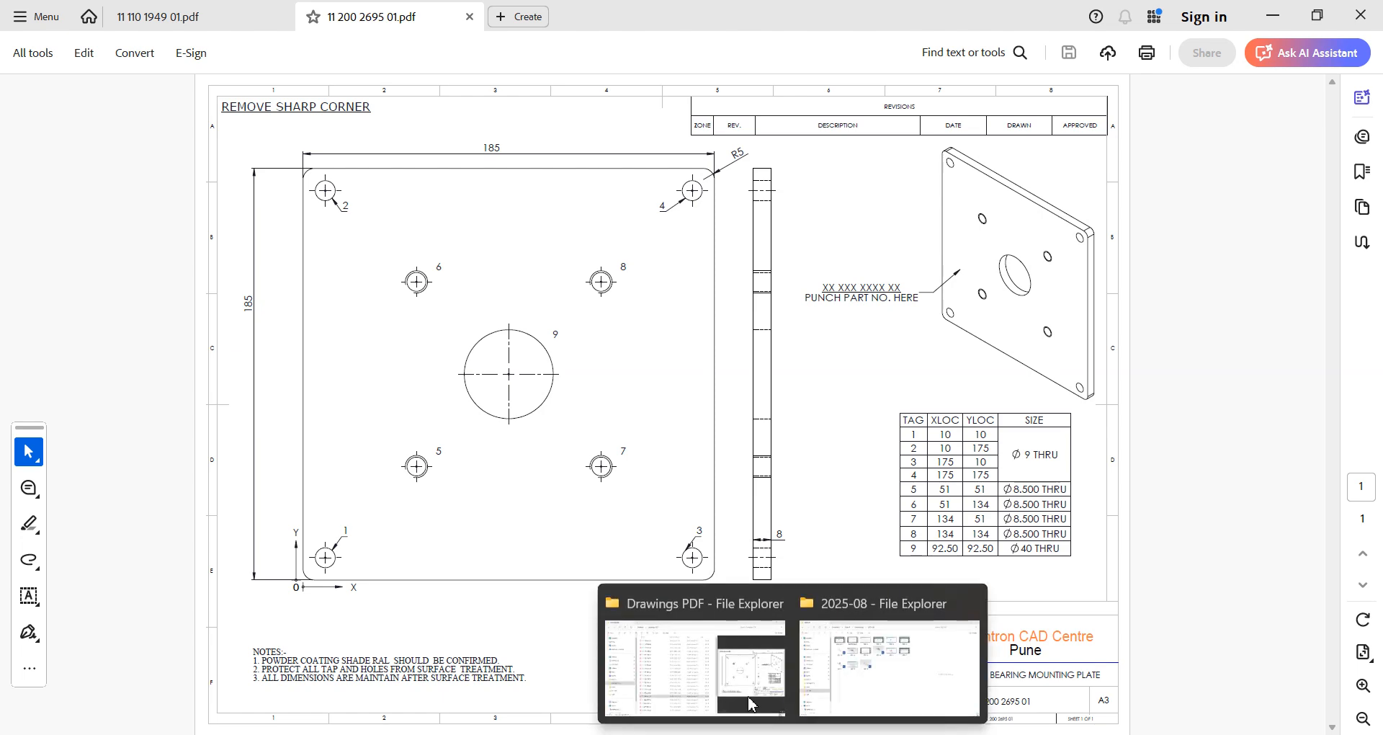
click(749, 703)
click(402, 611)
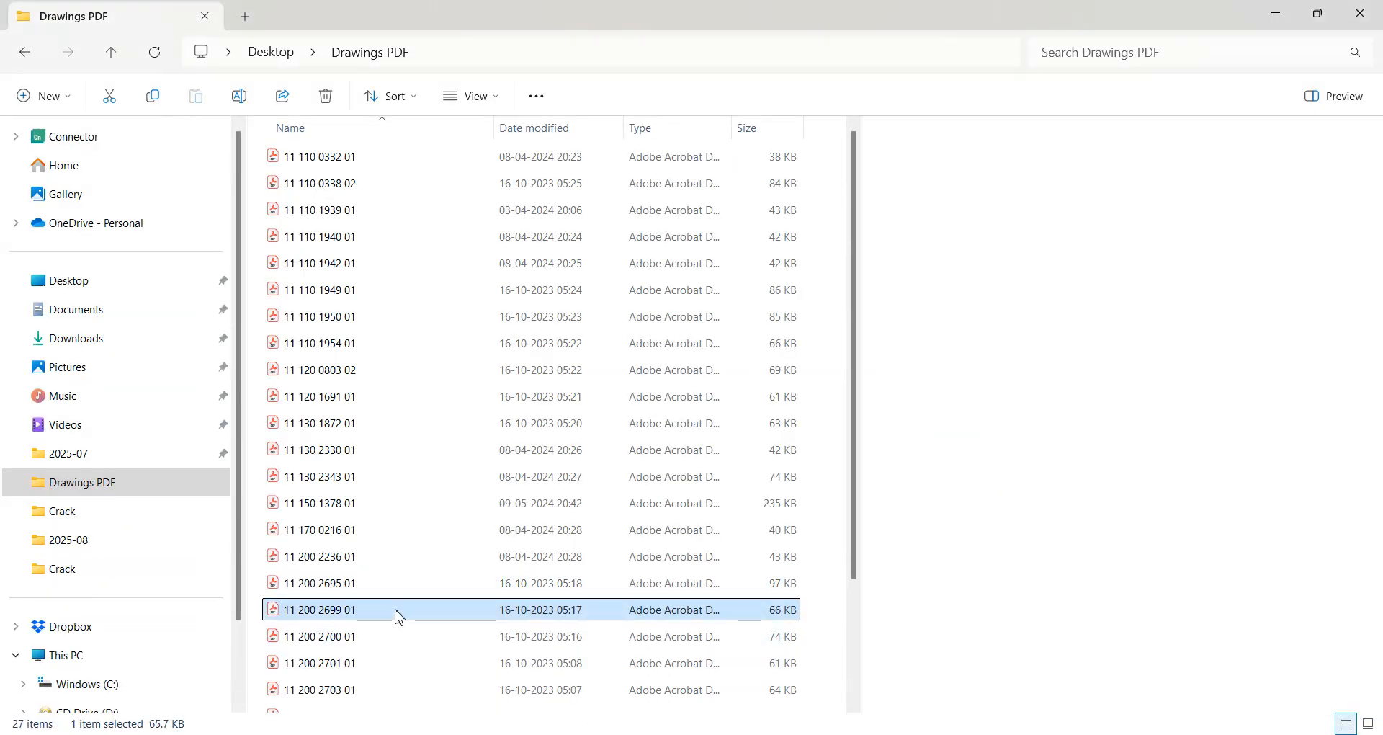
scroll(395, 614, down, 2)
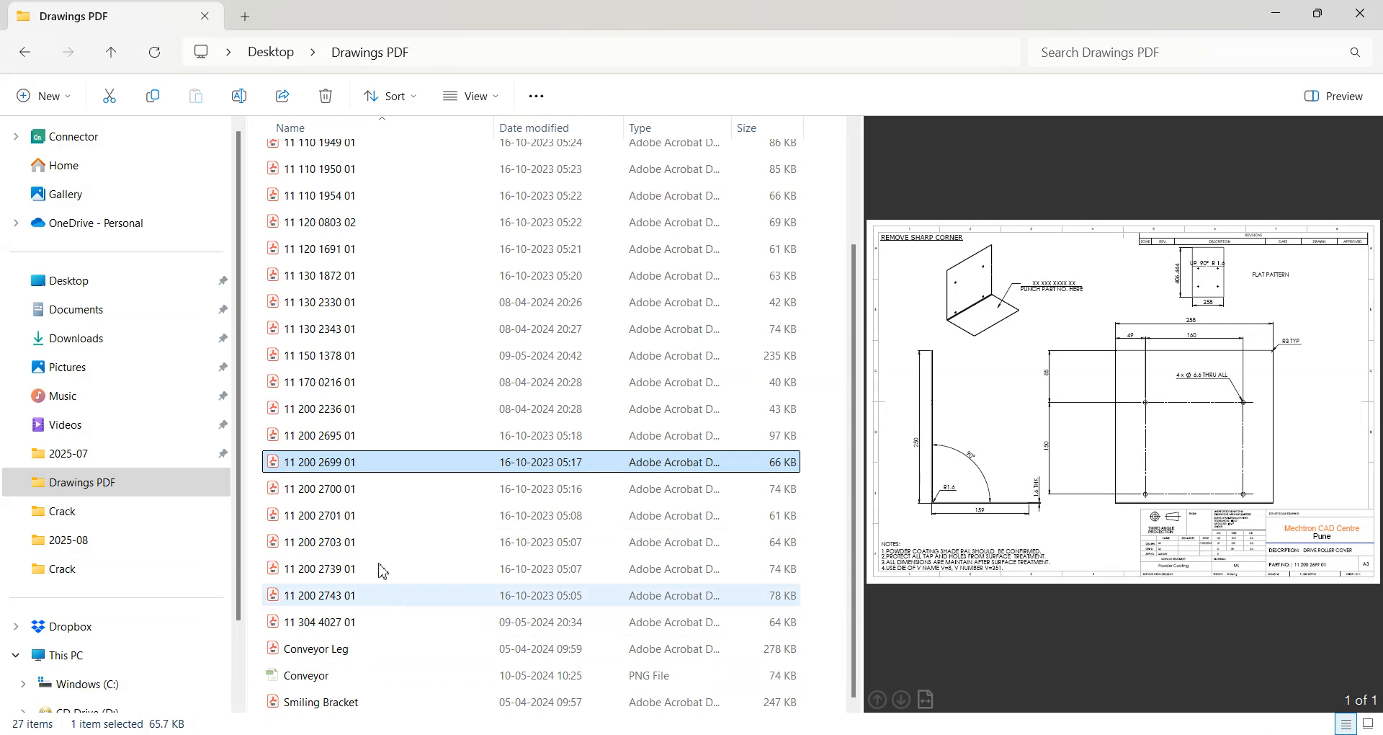
click(341, 490)
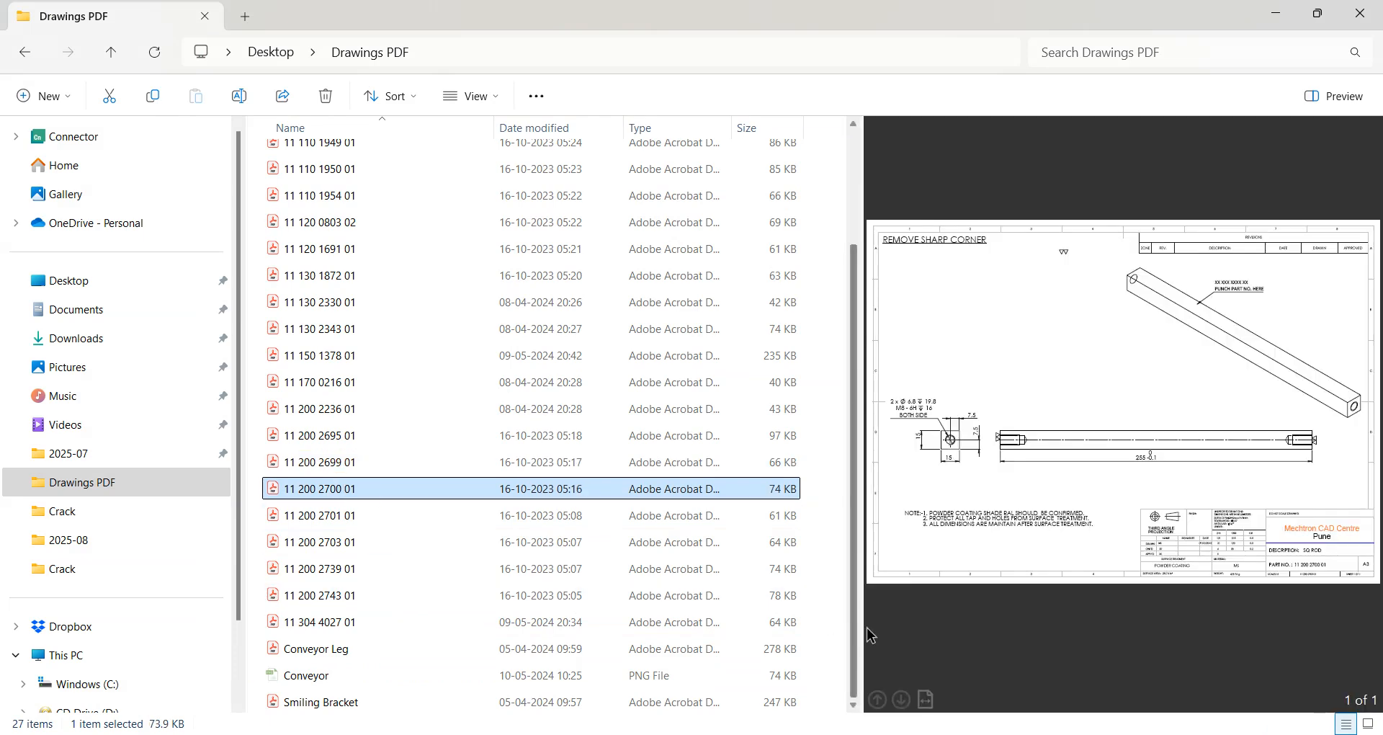
click(366, 525)
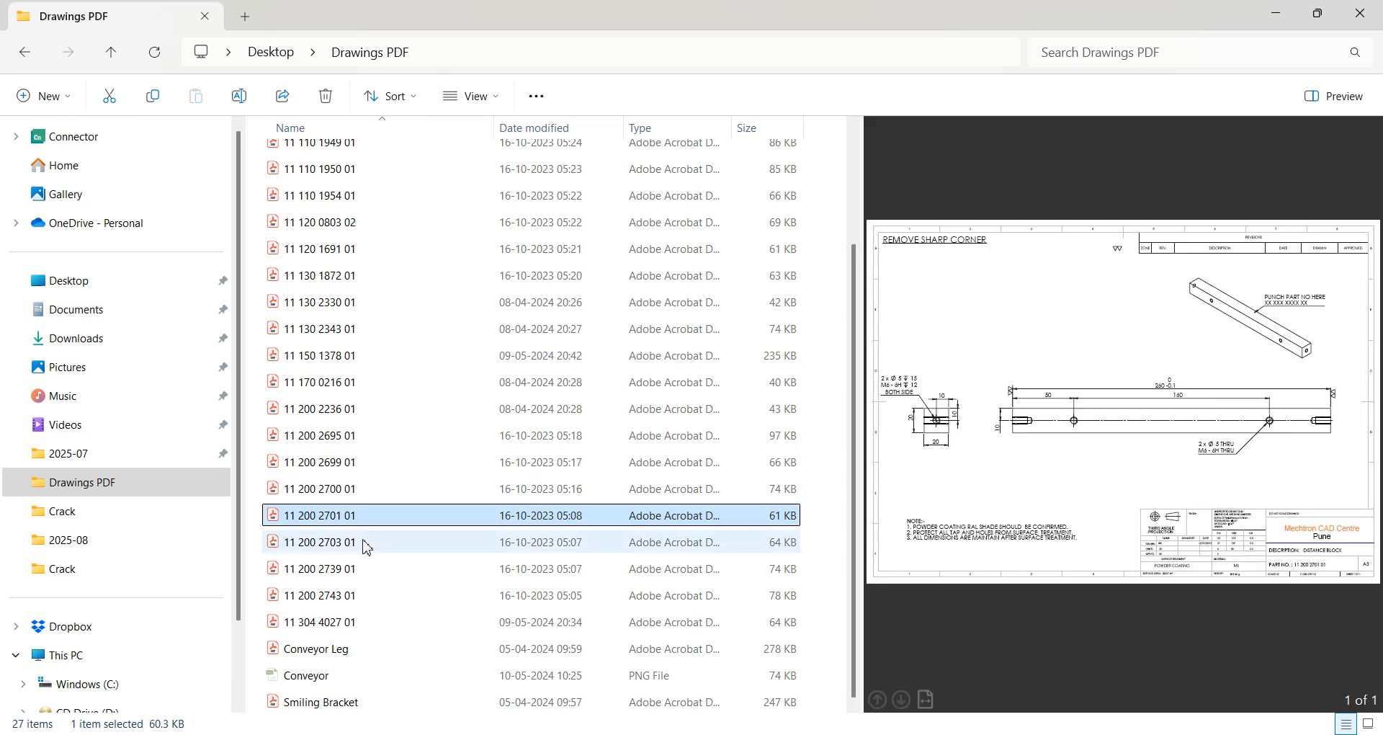
click(367, 542)
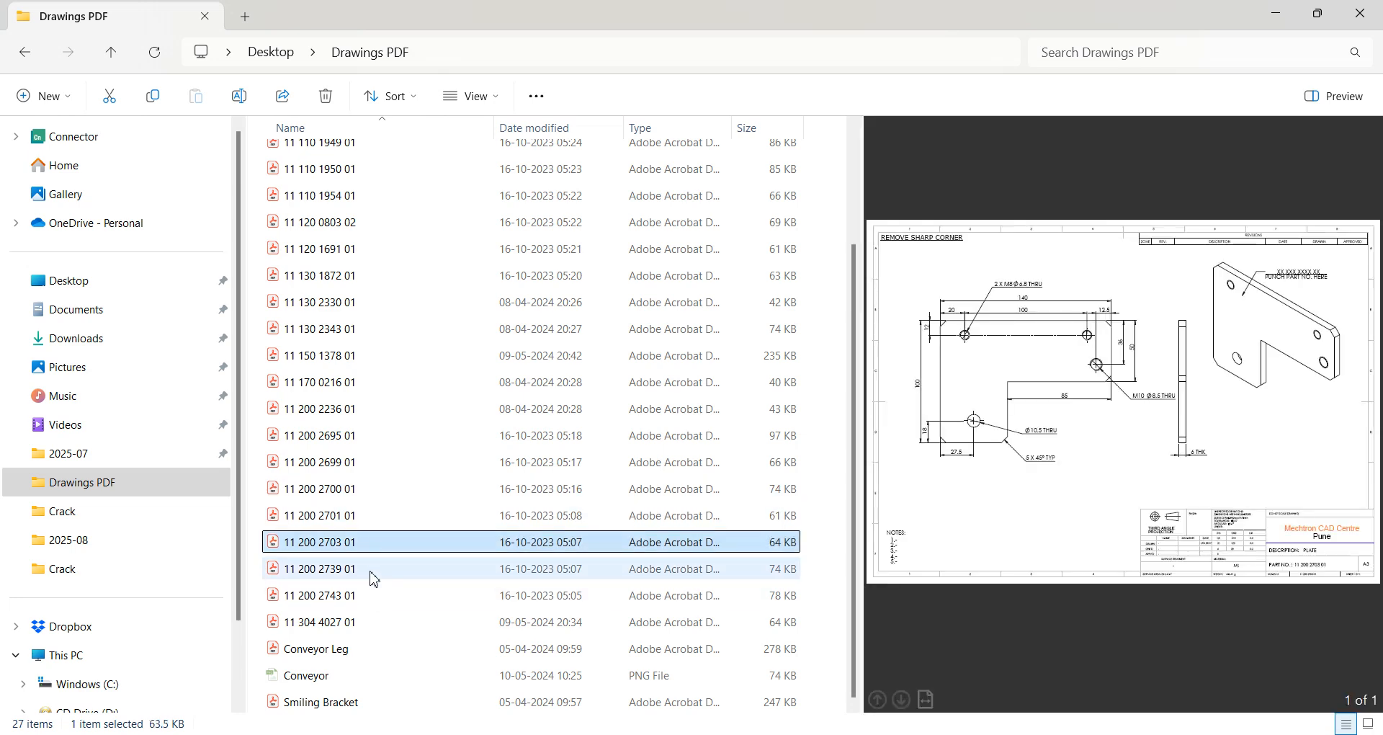
click(373, 573)
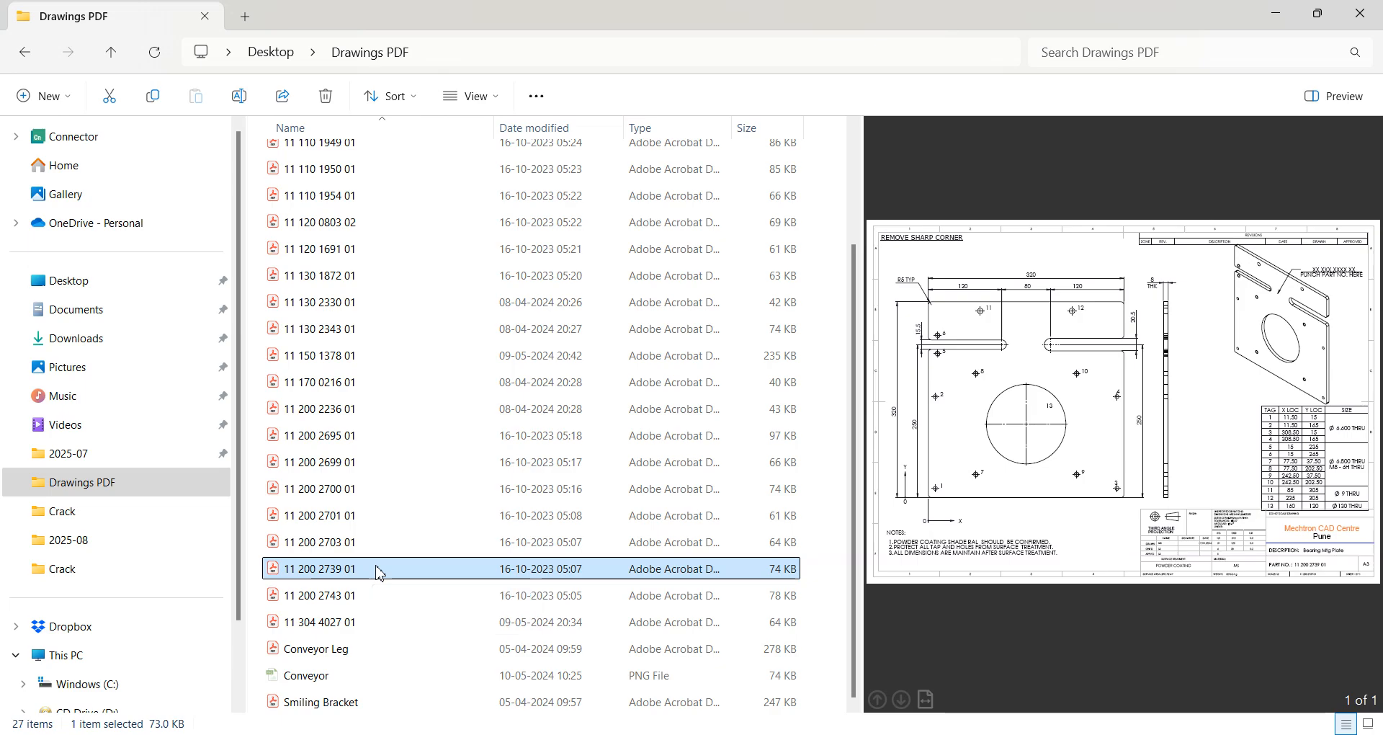
key(alt+Tab)
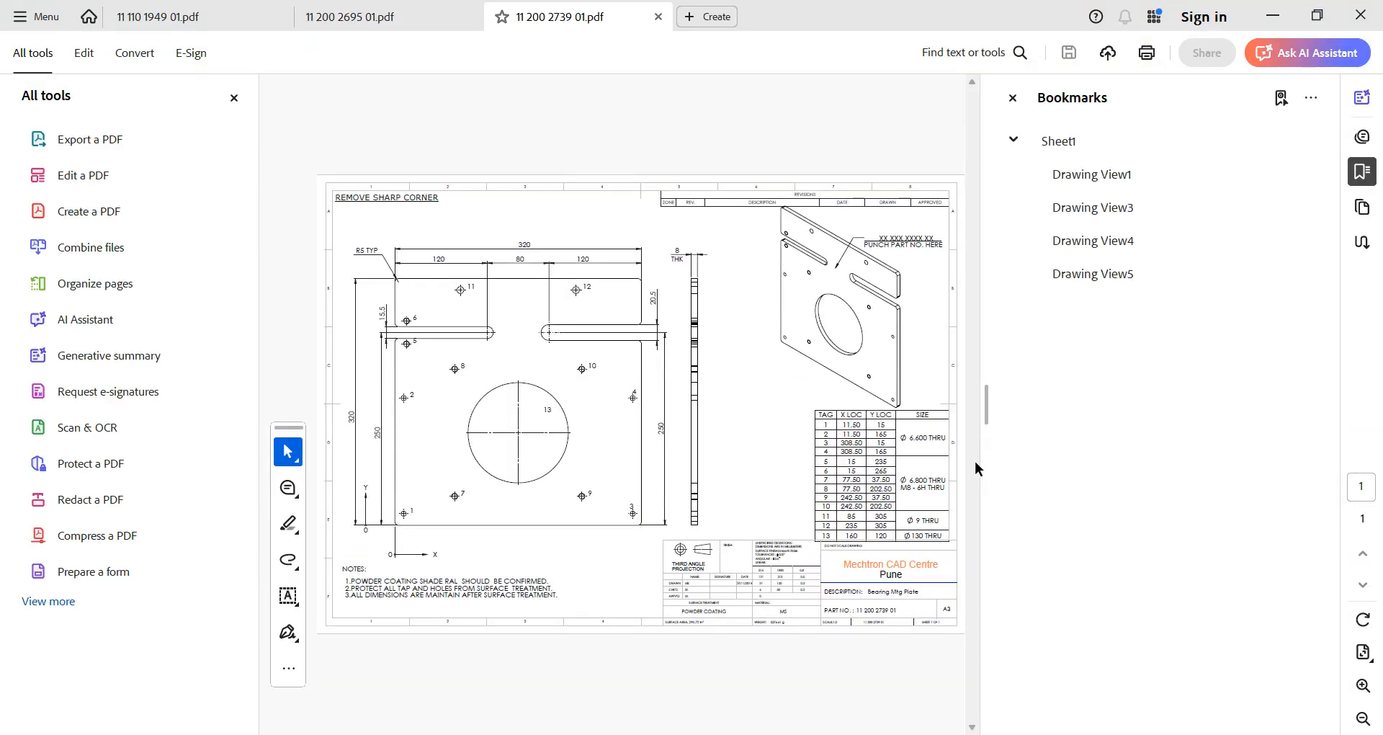
Close Acrobat's side panels and review the Ø 6.600 and 6.800 THRU hole sizes in the table
click(233, 97)
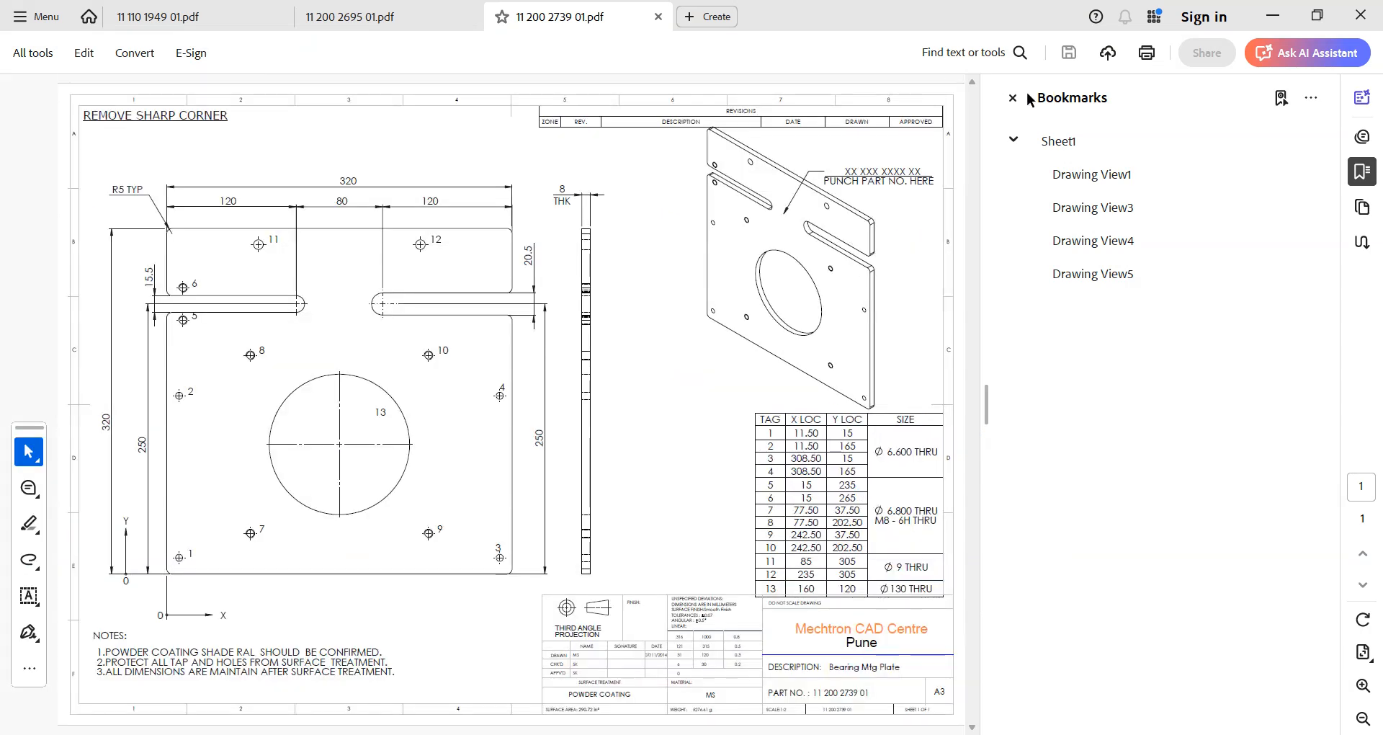
click(1013, 97)
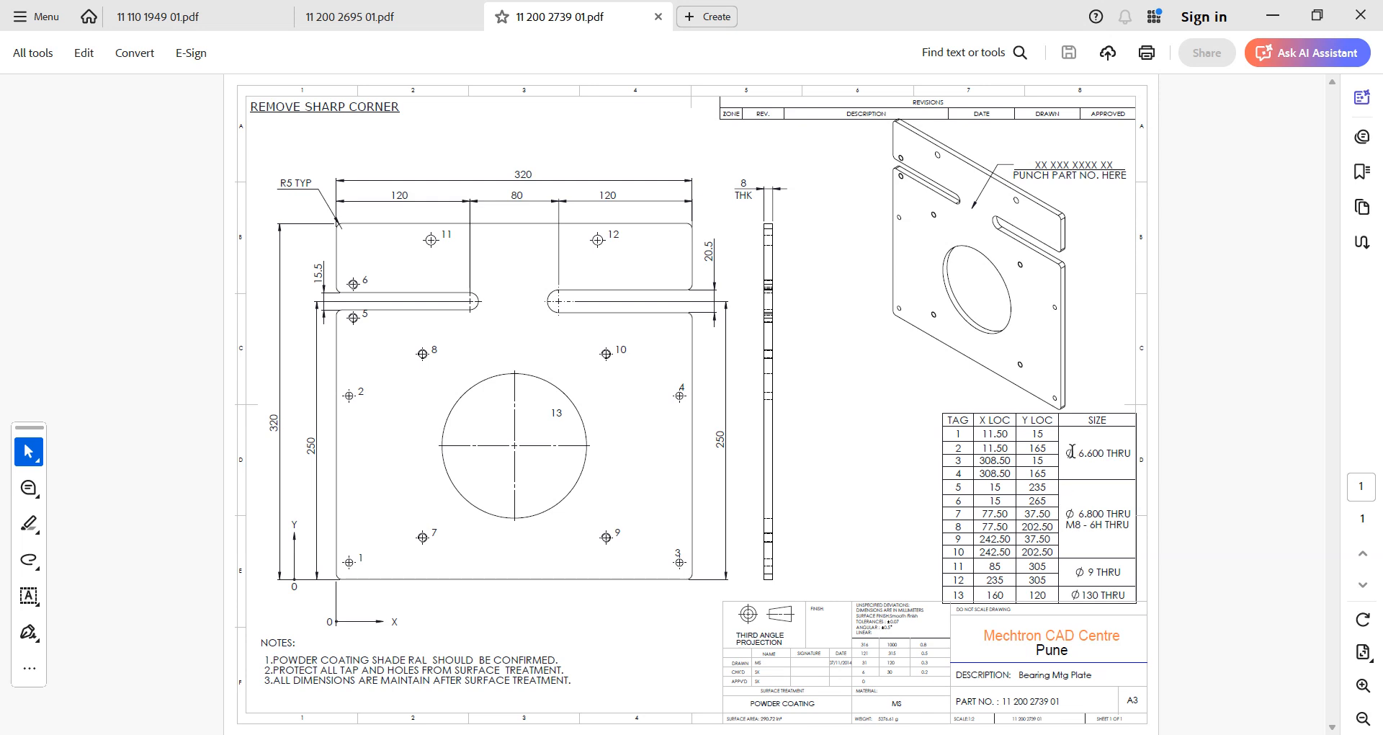
drag(1071, 452, 1127, 454)
click(1024, 567)
drag(1132, 513, 1084, 490)
click(1071, 507)
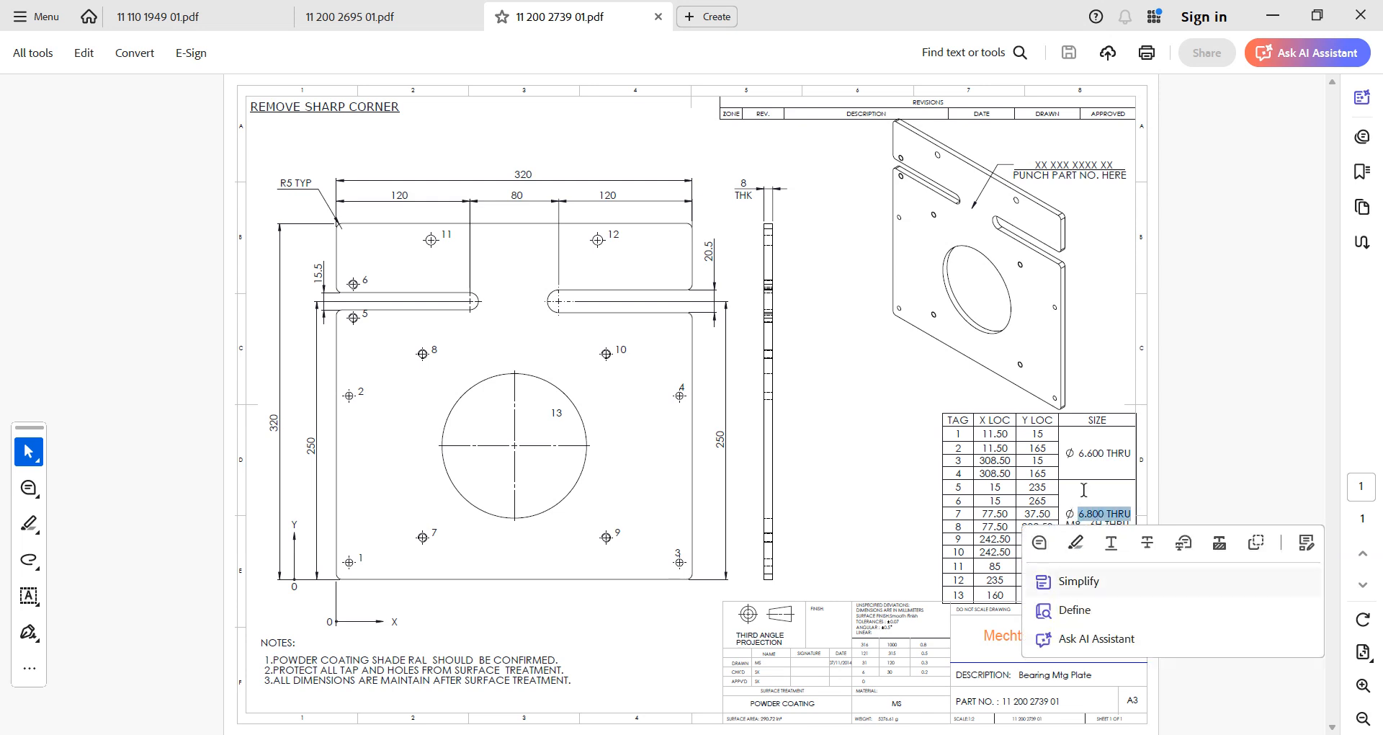
click(1084, 490)
drag(1123, 569, 1037, 556)
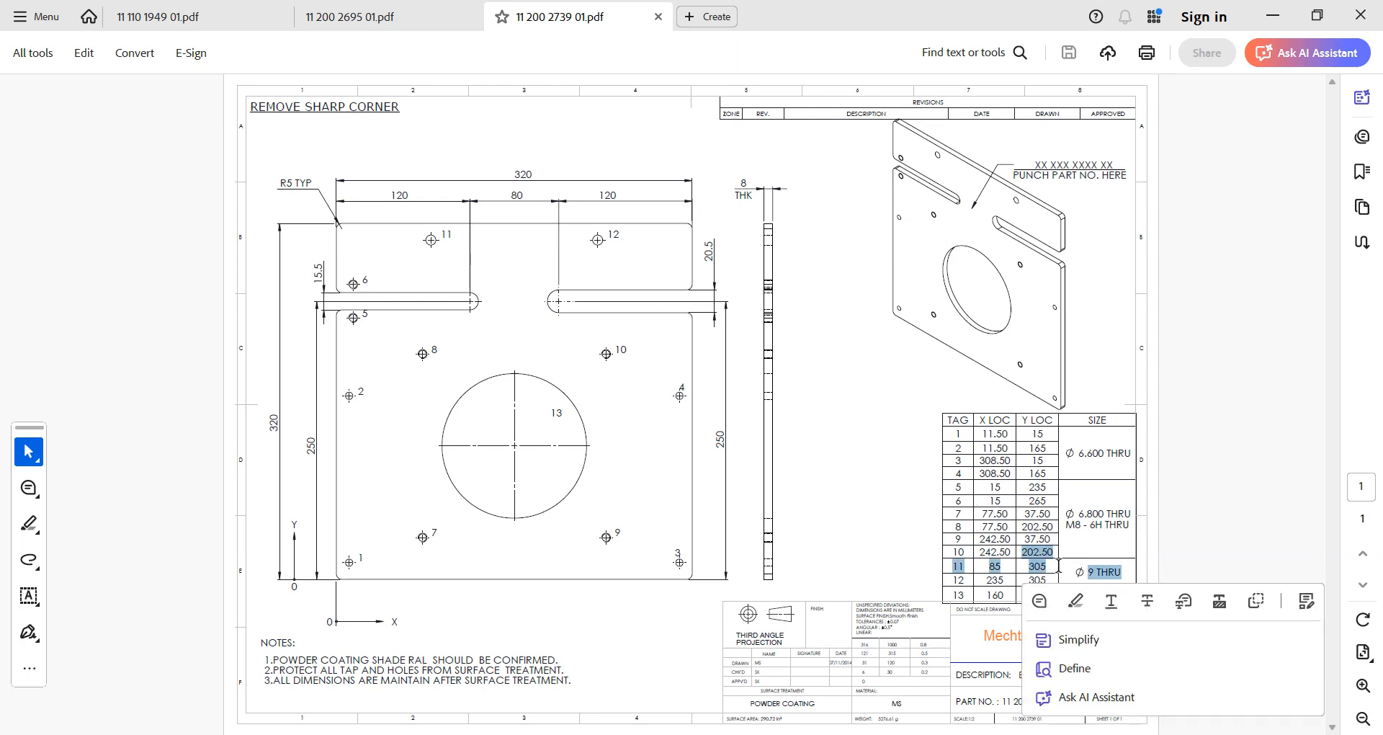
click(1092, 512)
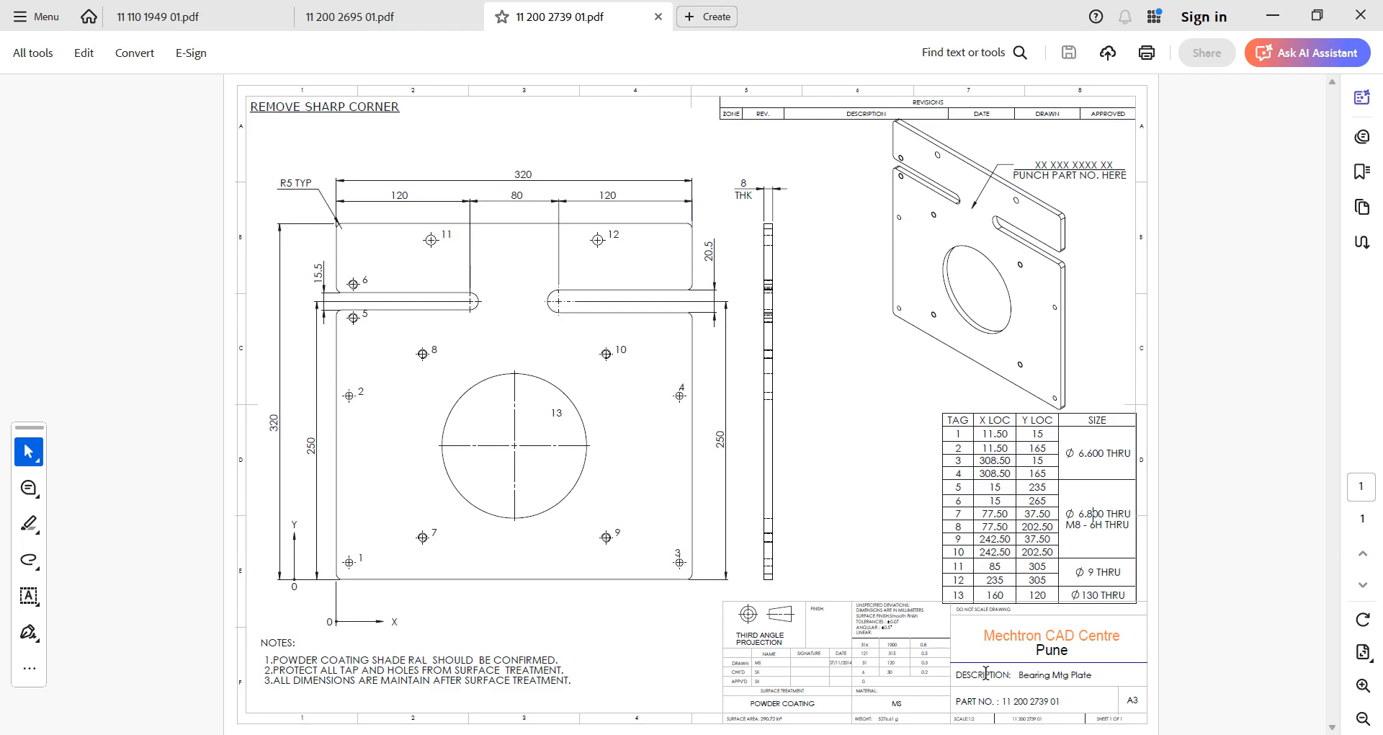
key(alt+Tab)
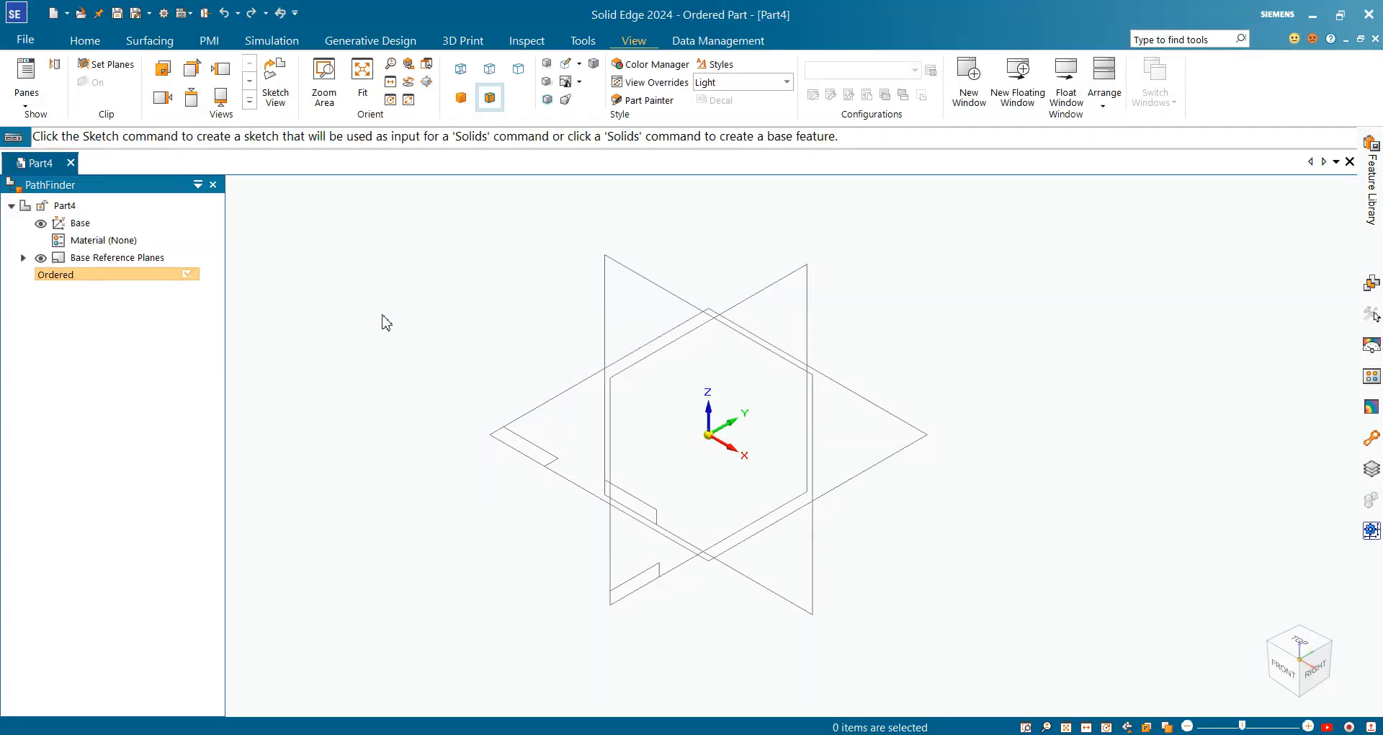
Start an Extrude sketched on the front reference plane using Rectangle by Center
key(alt+Tab)
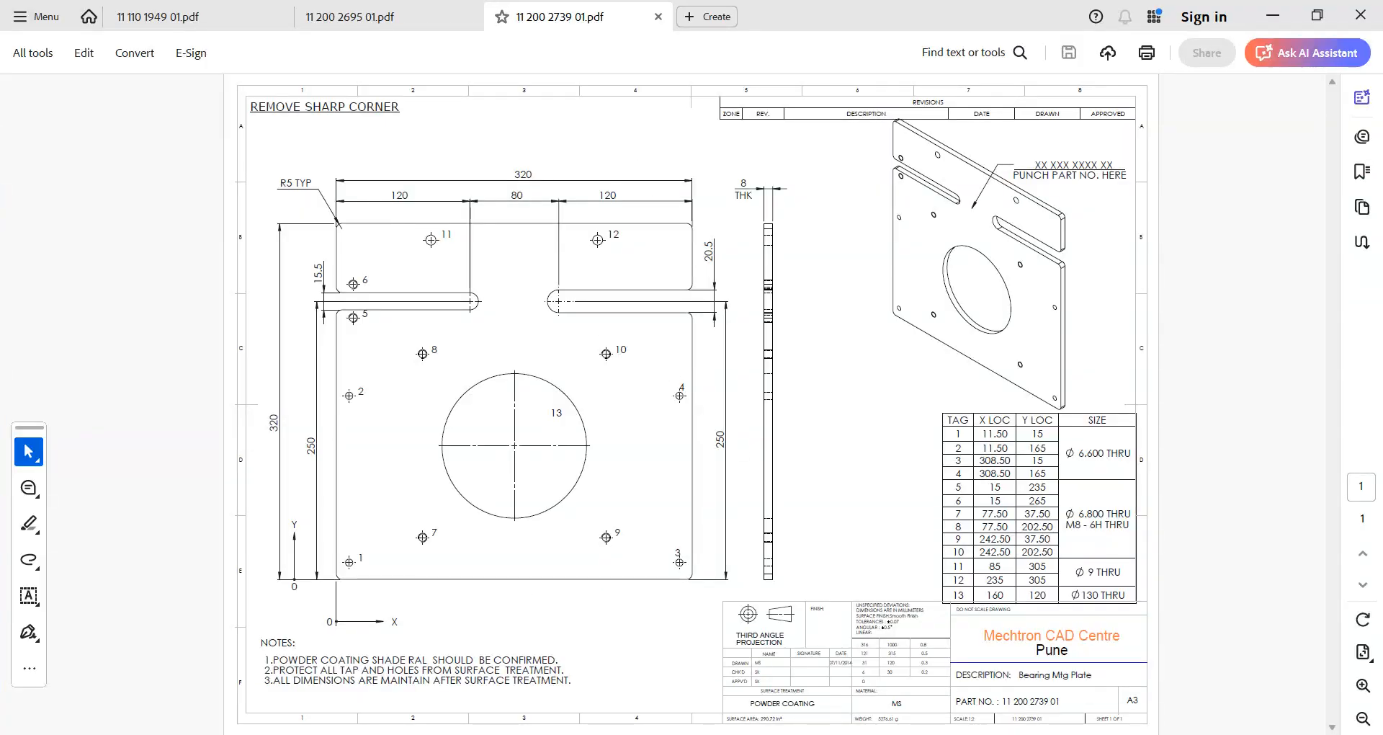
key(alt+Tab)
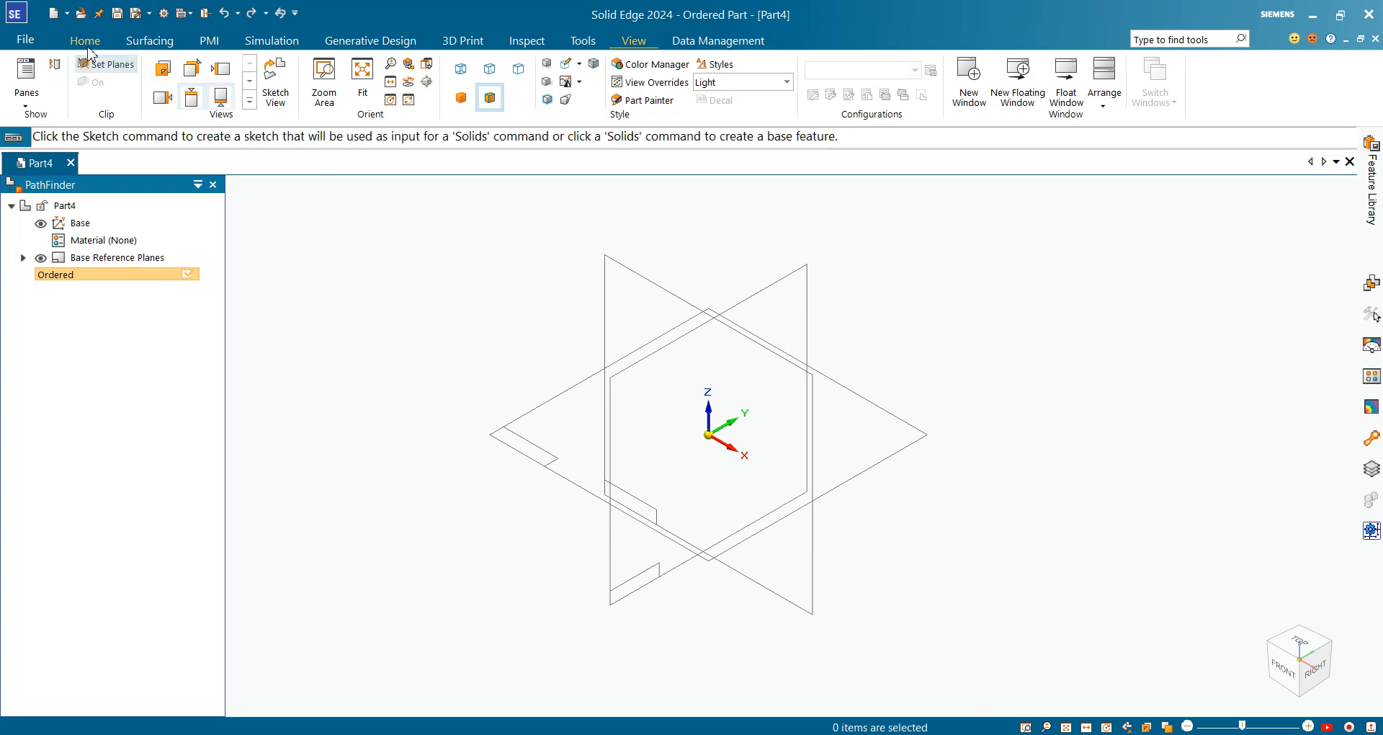
click(86, 45)
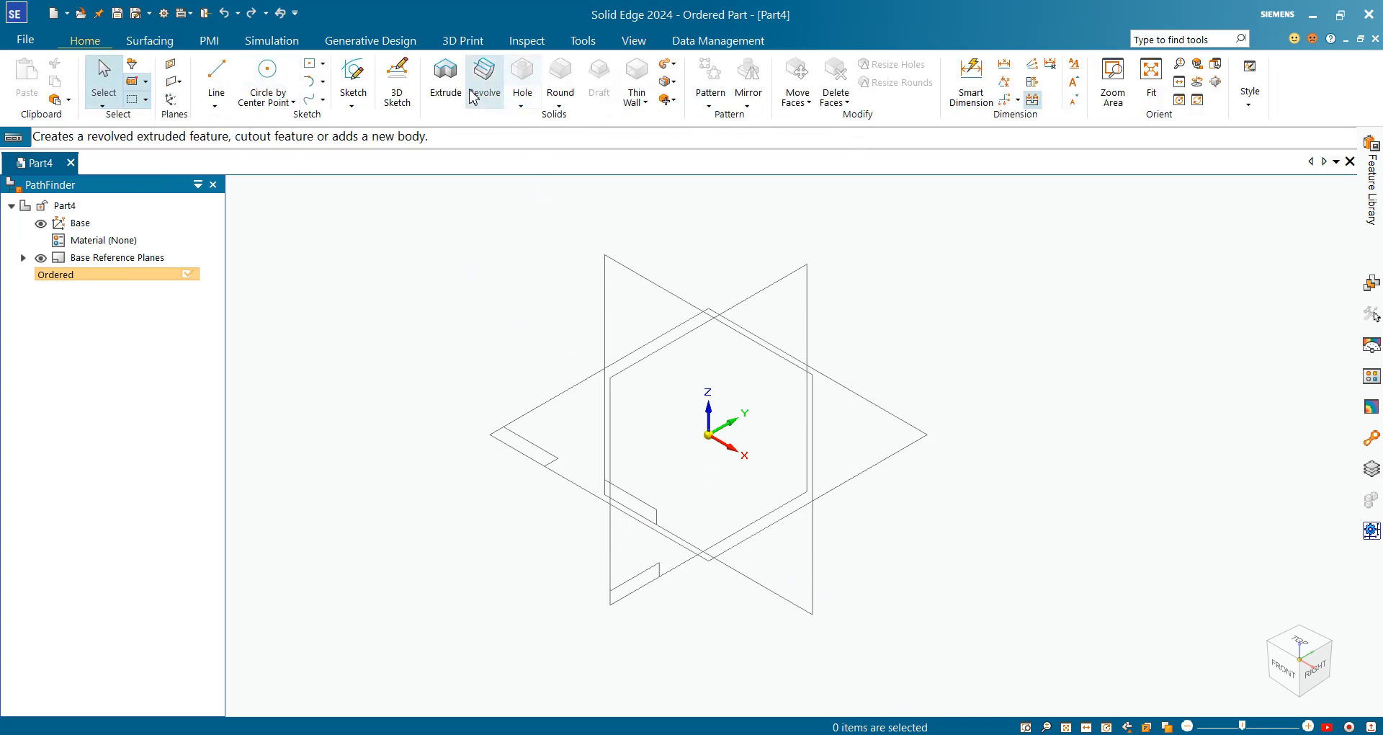
click(445, 79)
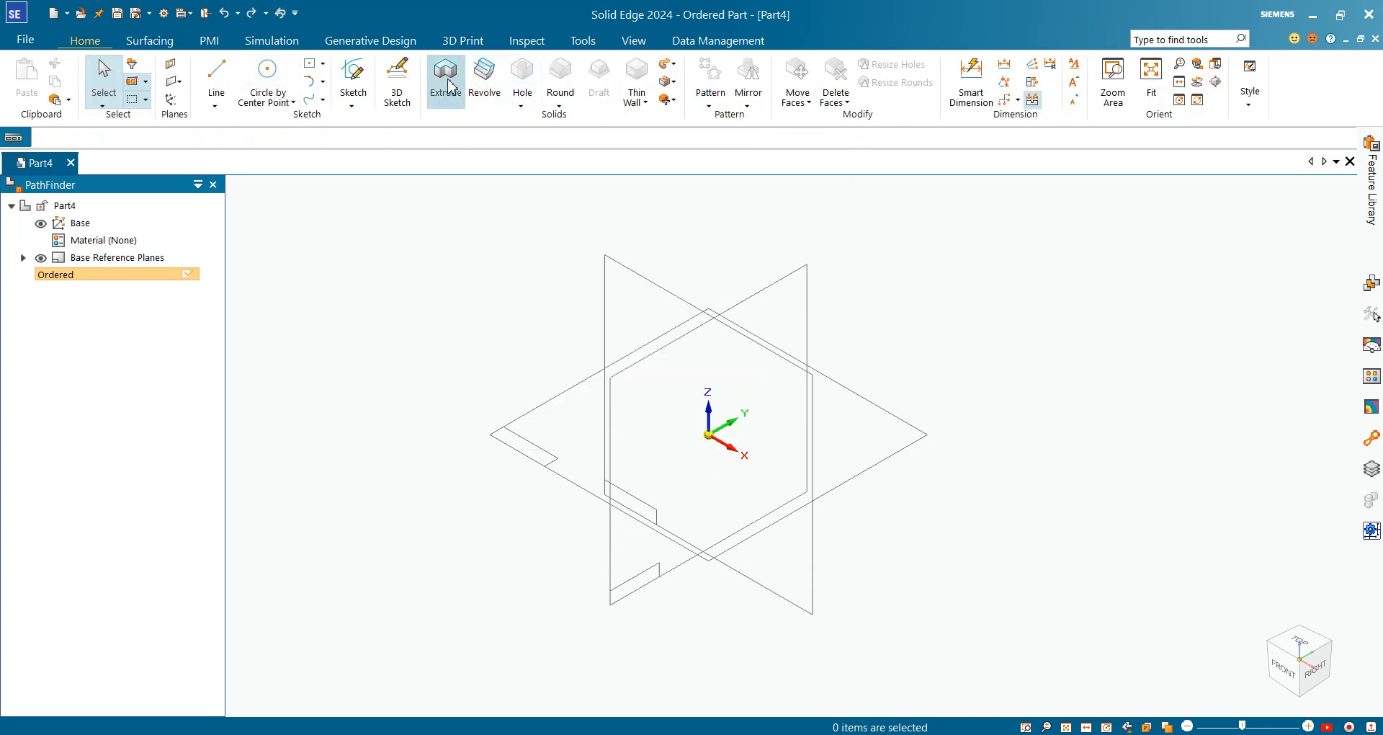
click(640, 299)
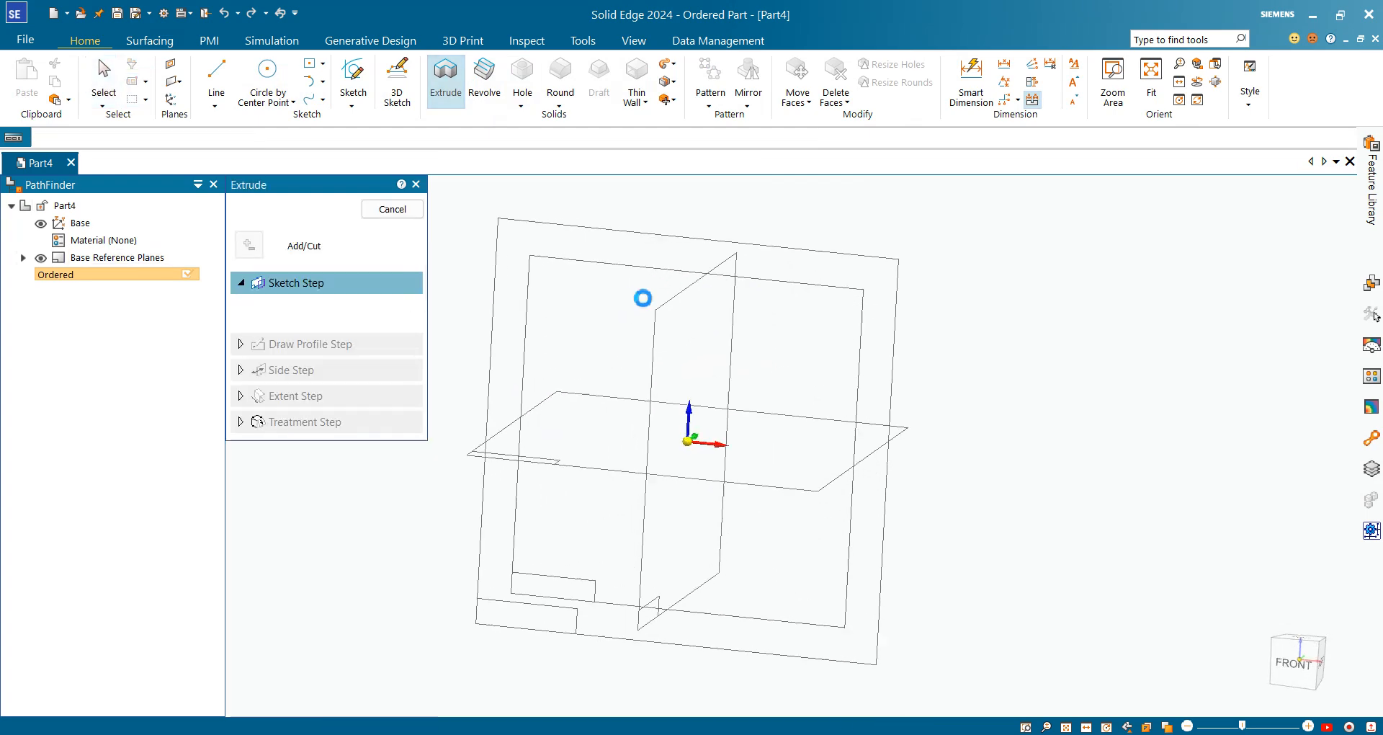
click(314, 67)
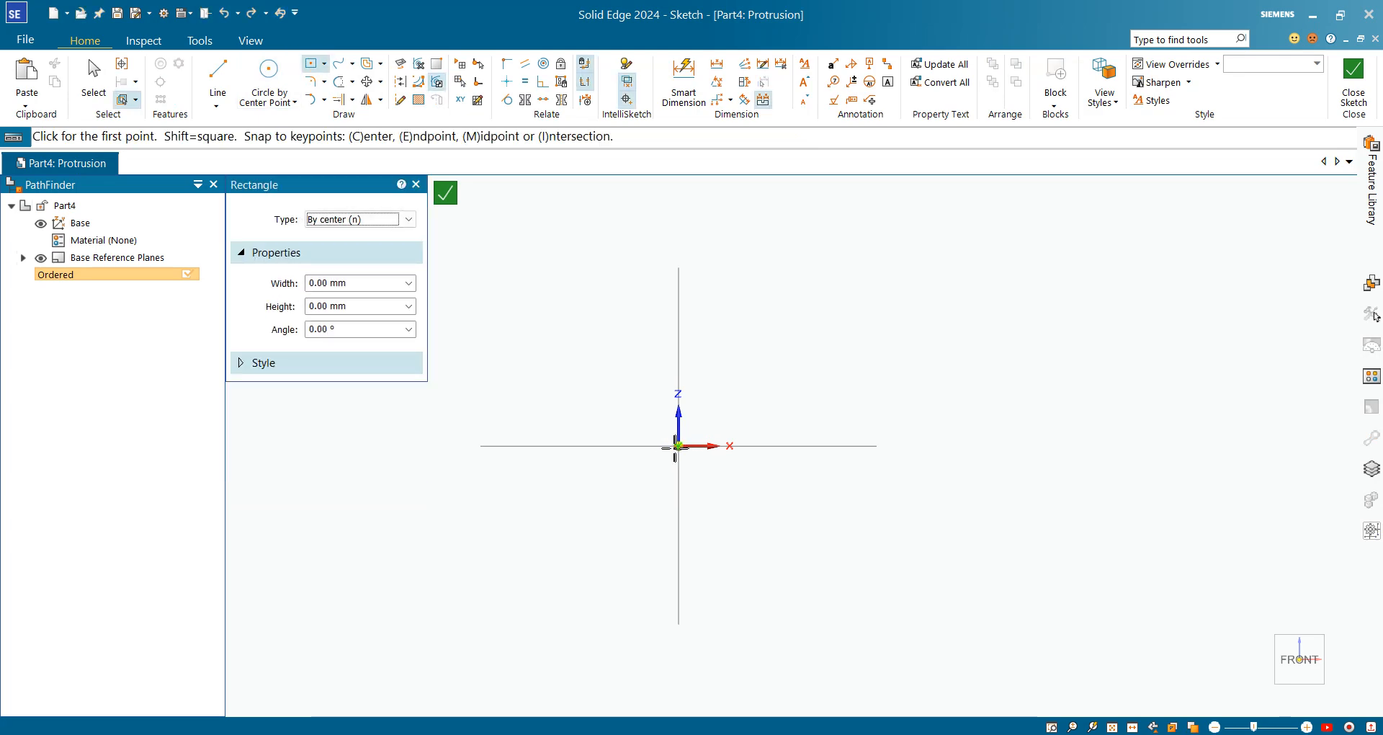
Draw a rectangle centred on the origin and dimension its width to 320 mm
click(679, 446)
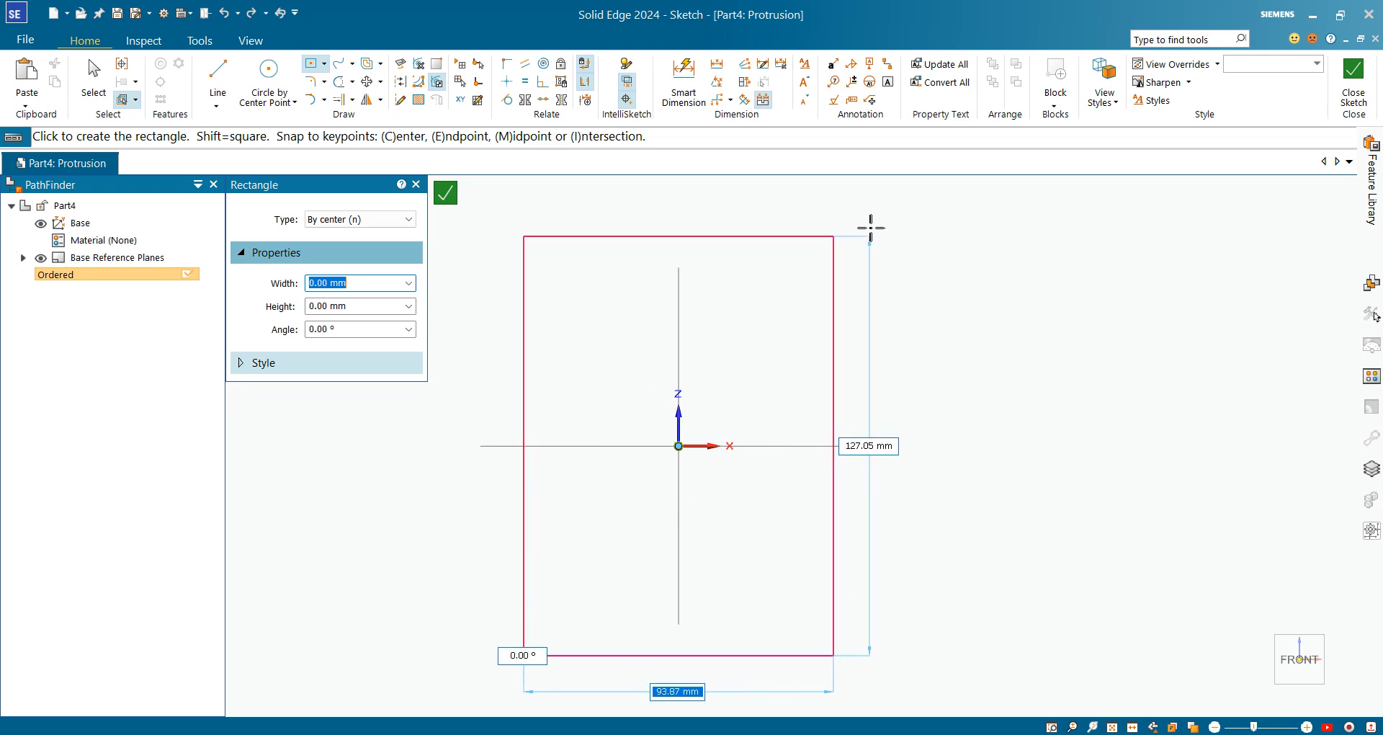
click(894, 239)
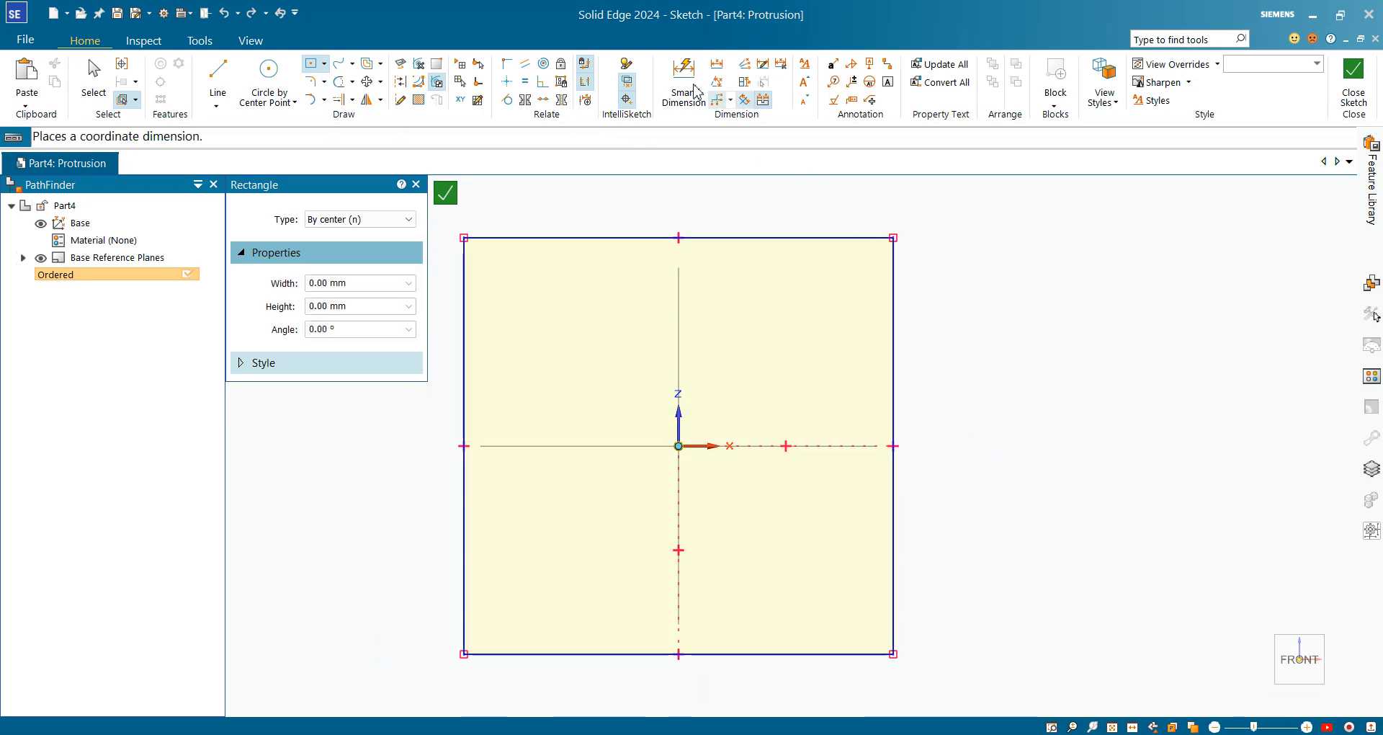
click(683, 81)
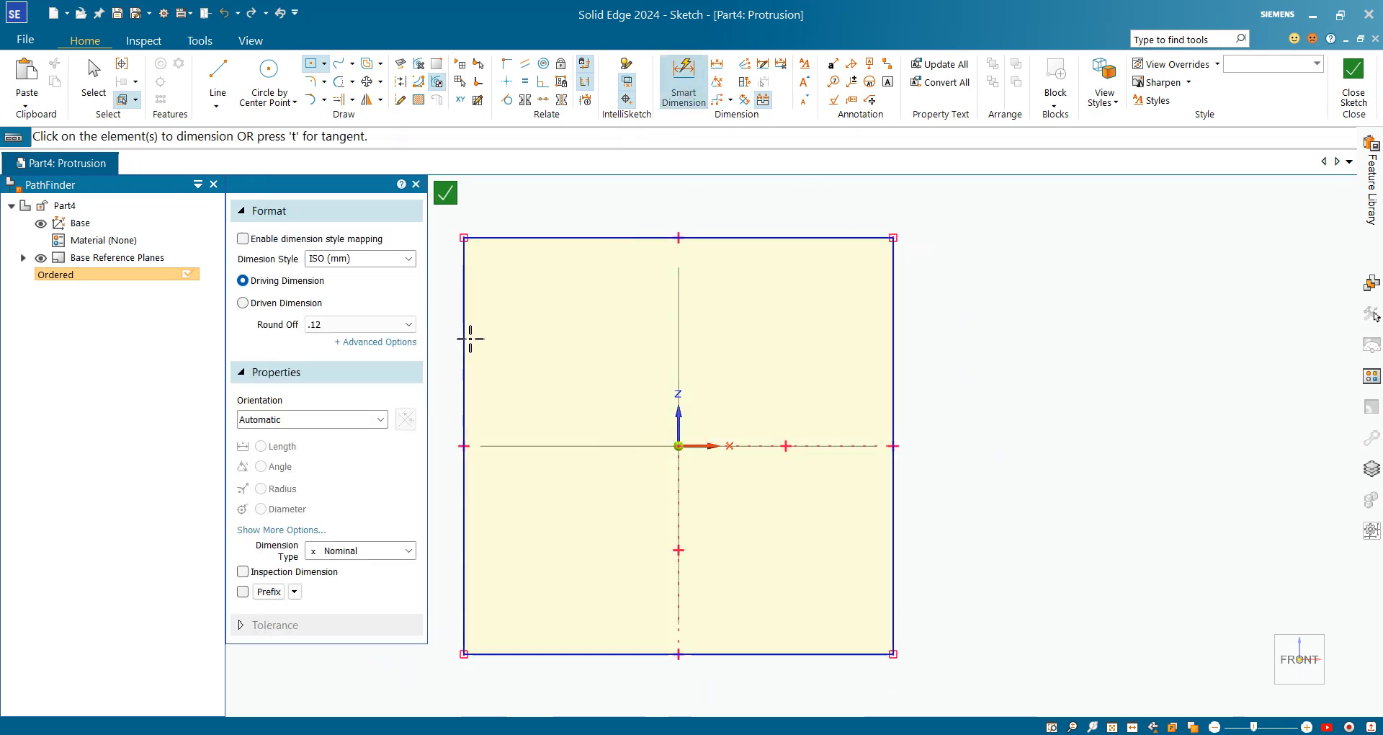
click(469, 343)
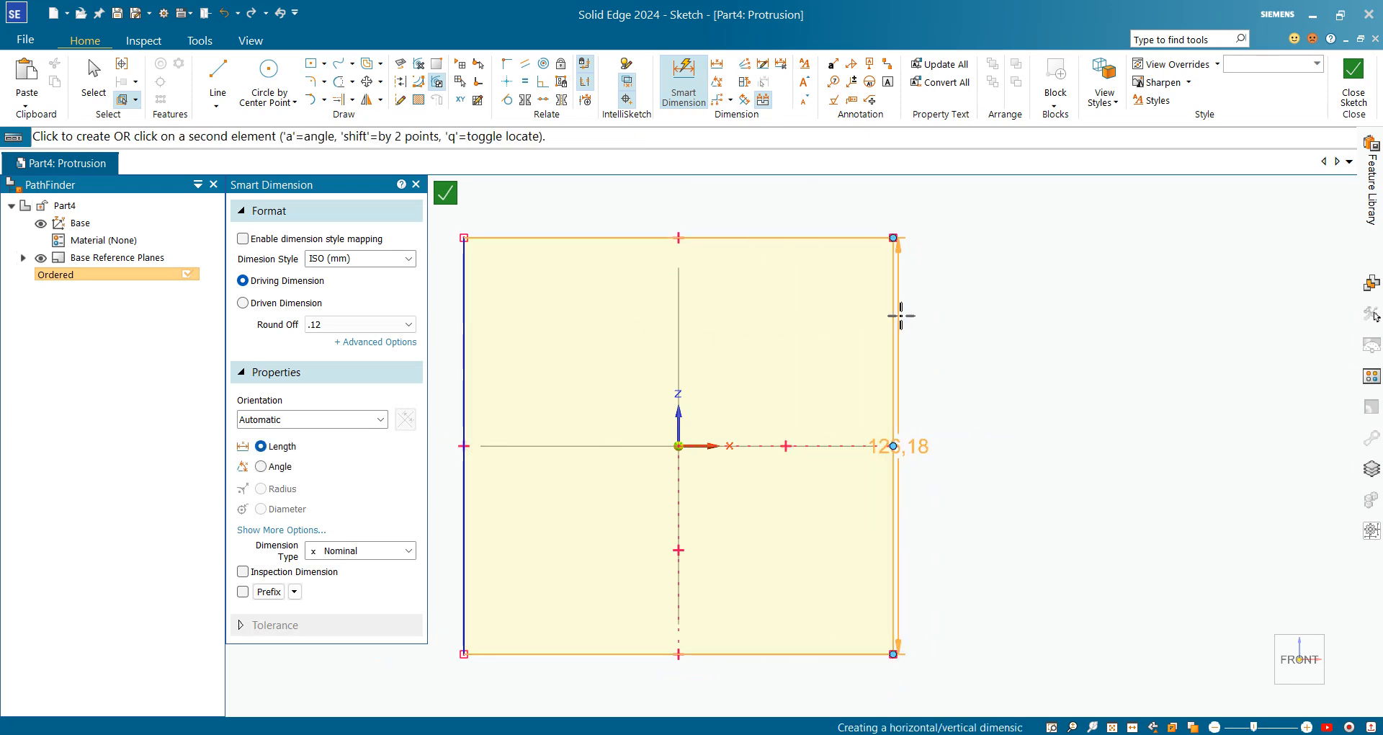
click(896, 316)
click(641, 195)
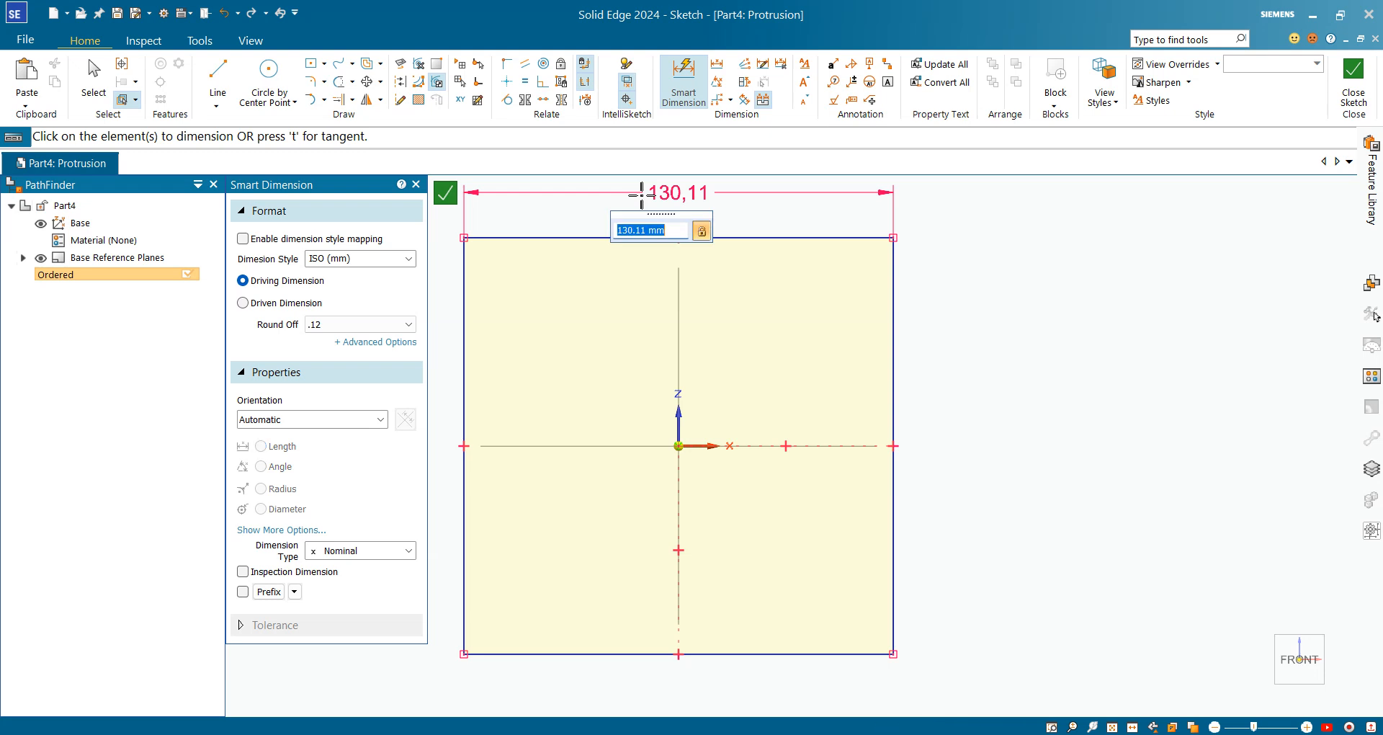
text(320)
key(Return)
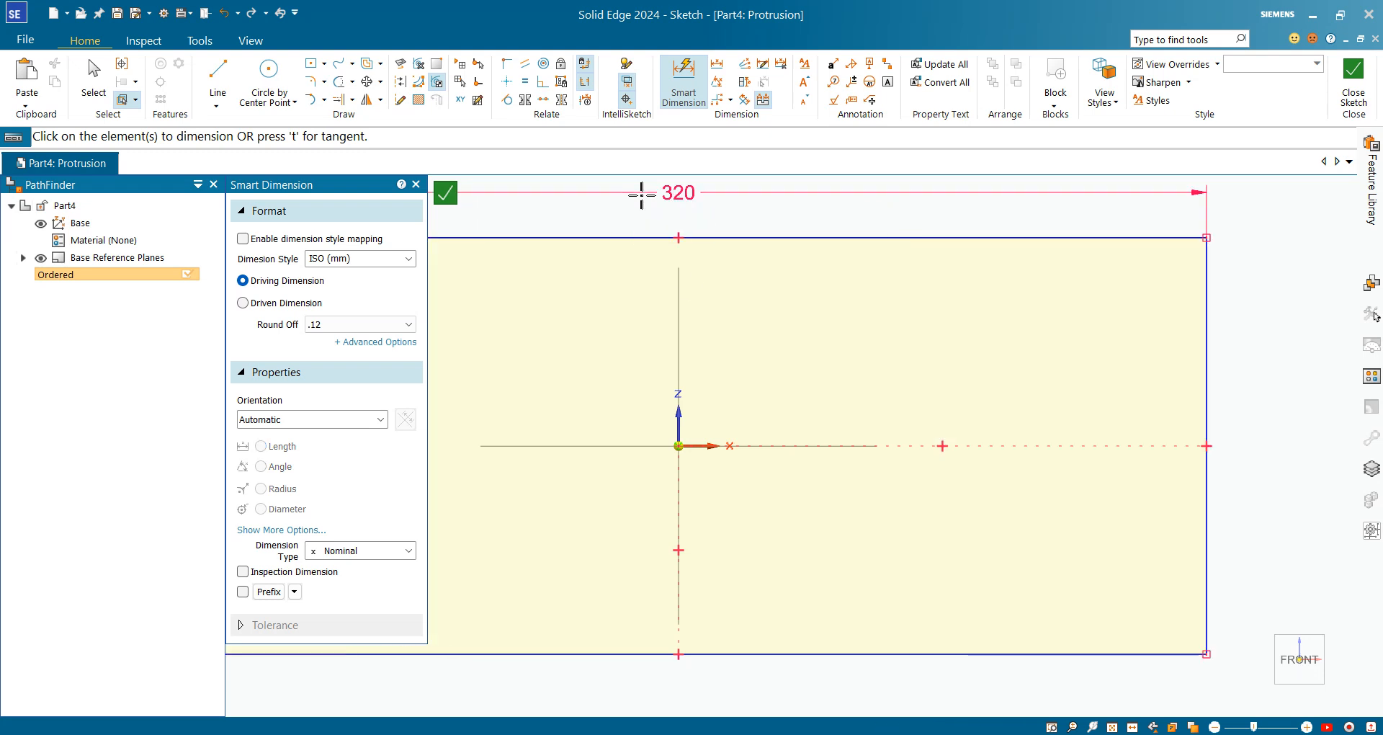
Dimension the rectangle's height to 320 mm
click(705, 325)
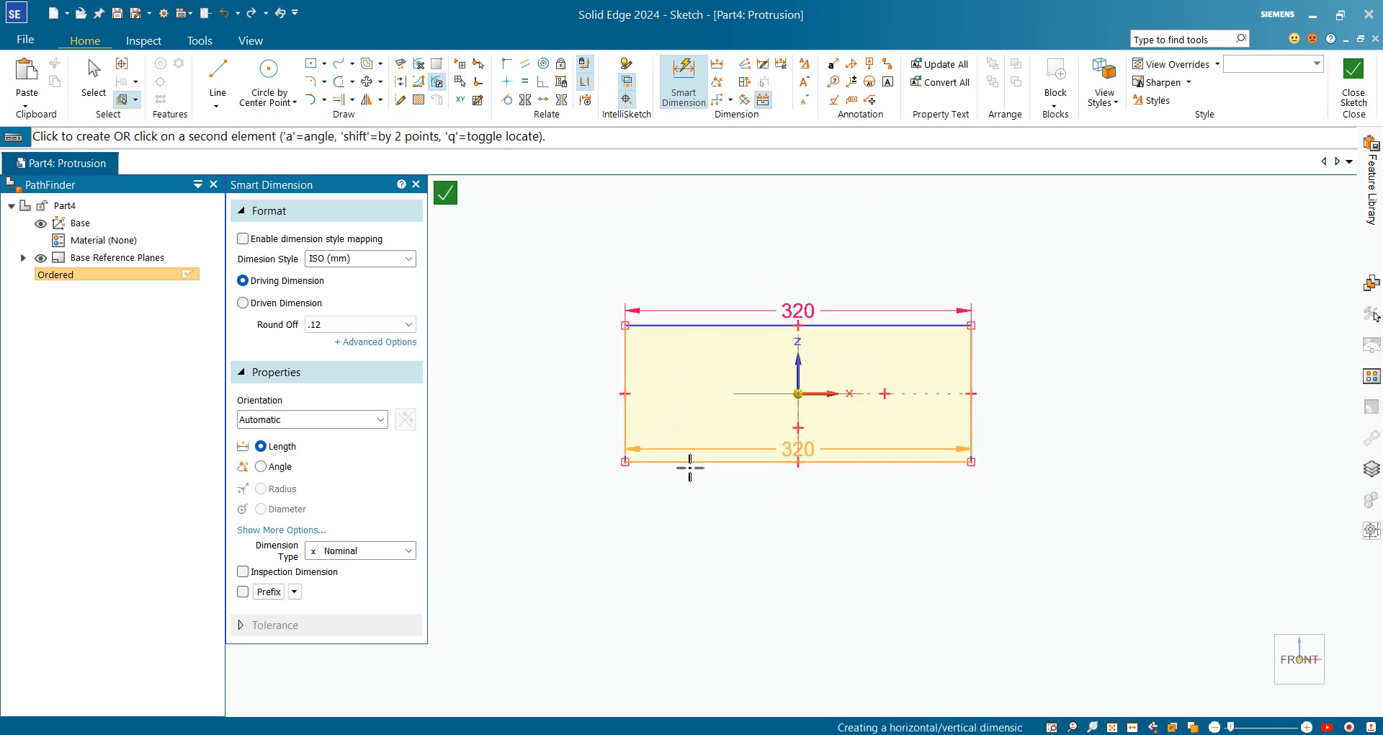
click(689, 462)
click(582, 395)
text(320)
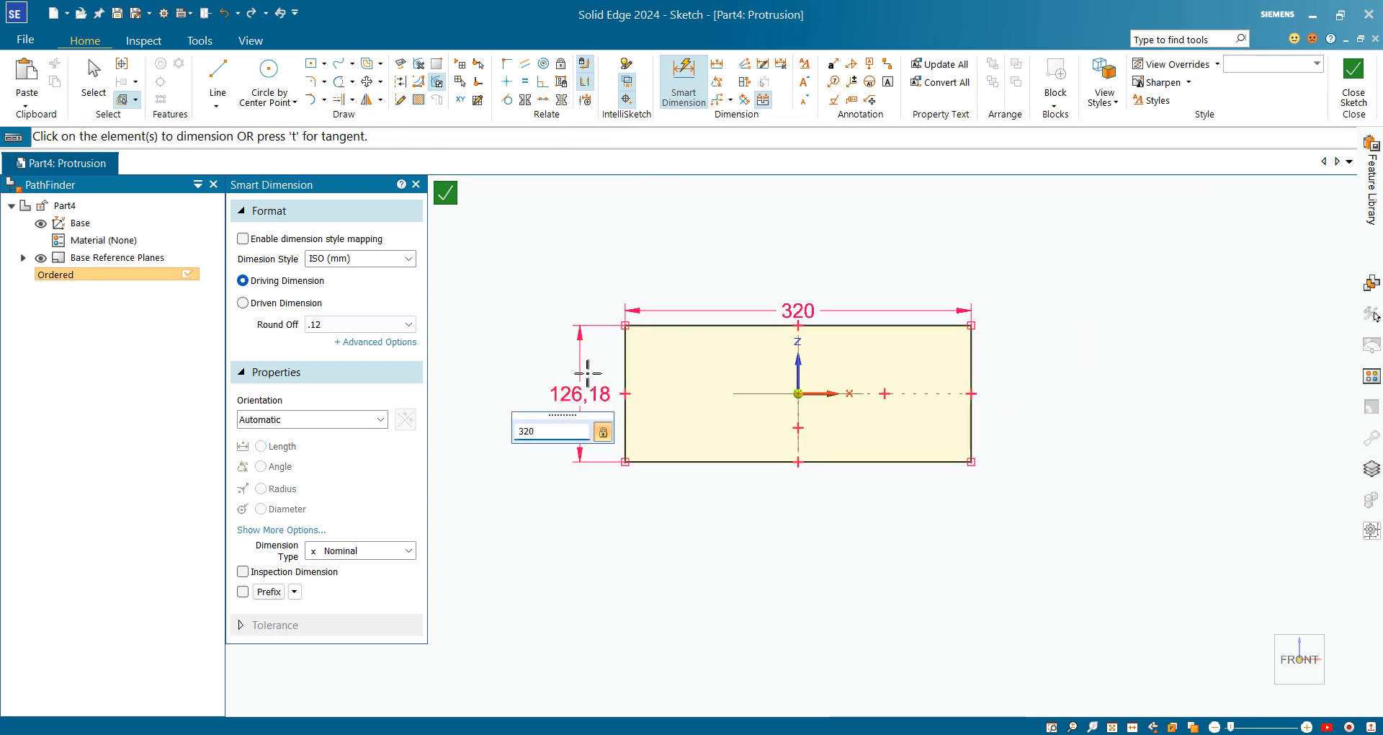
key(Return)
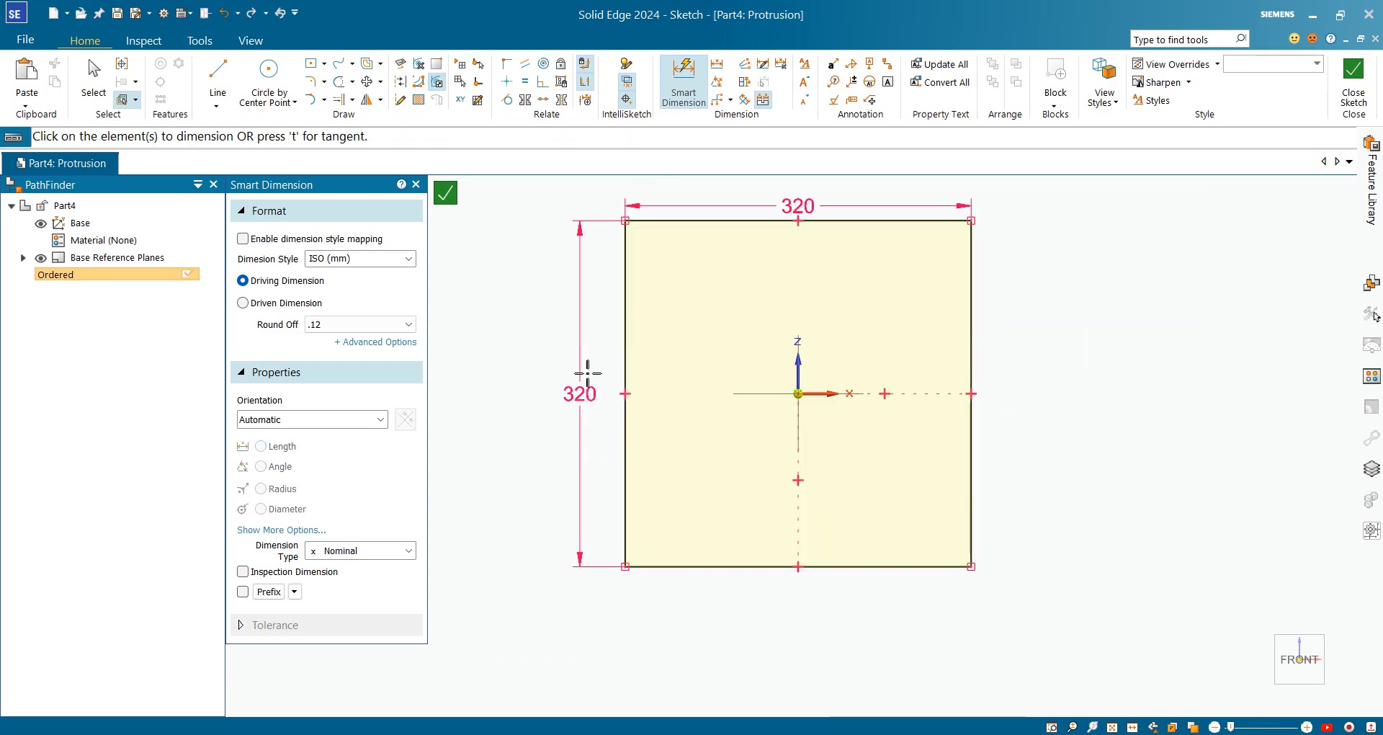
Close the sketch and extrude it symmetrically into a 10 mm thick plate, Protrusion 1
click(1353, 83)
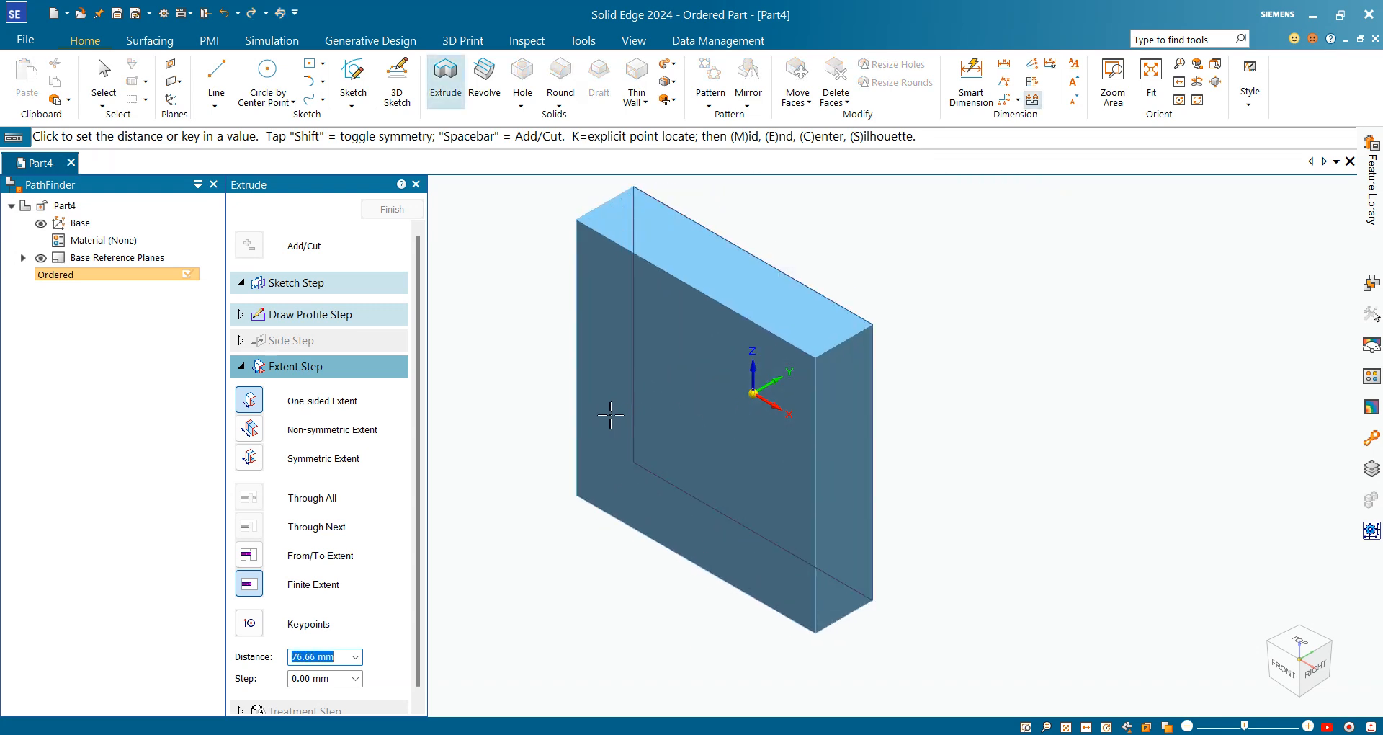
click(247, 460)
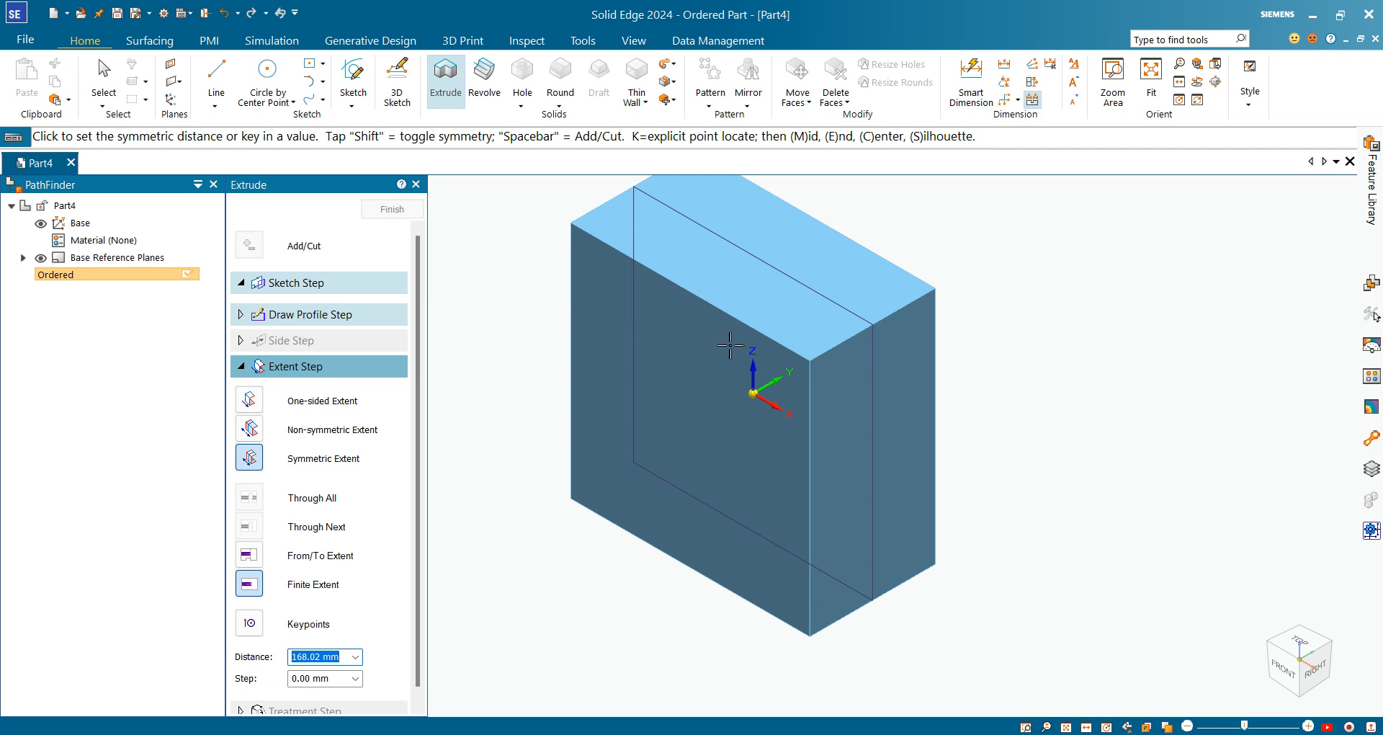
text(10)
key(Return)
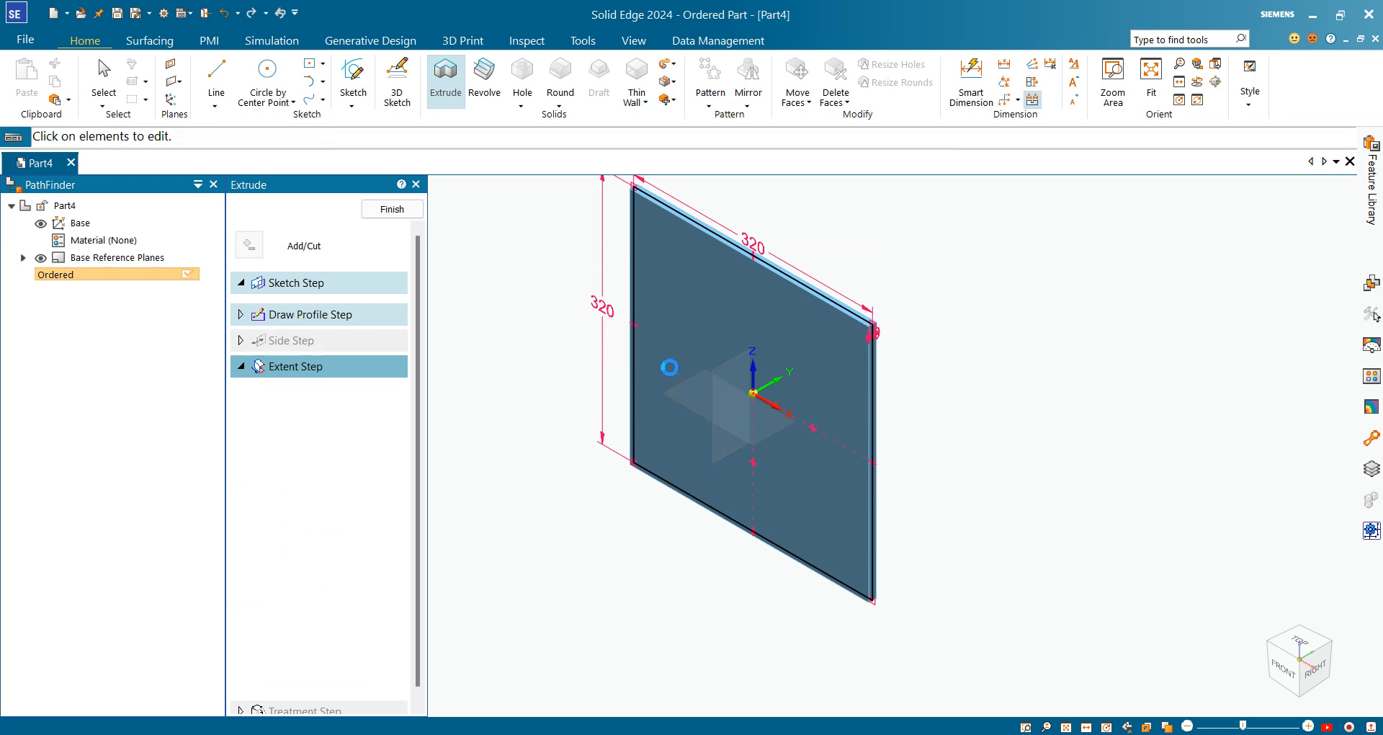
click(392, 210)
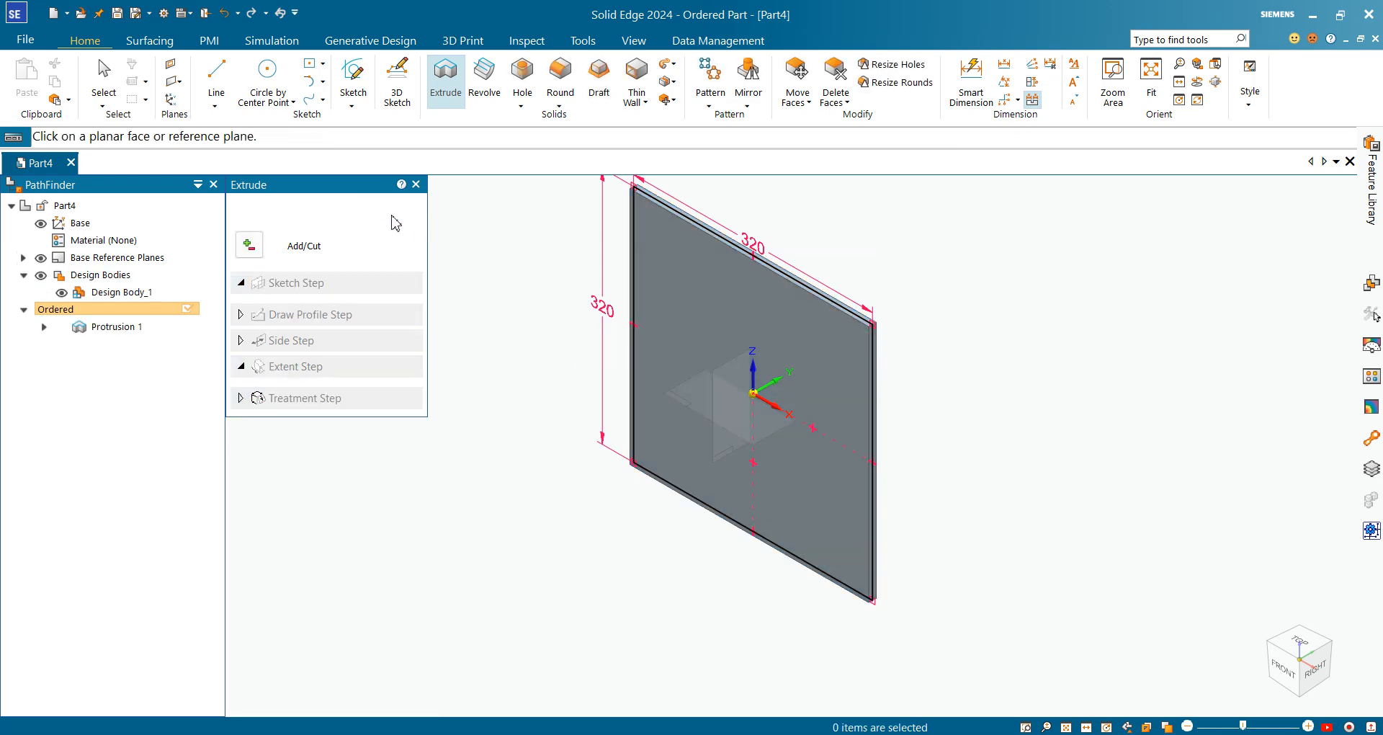
click(395, 216)
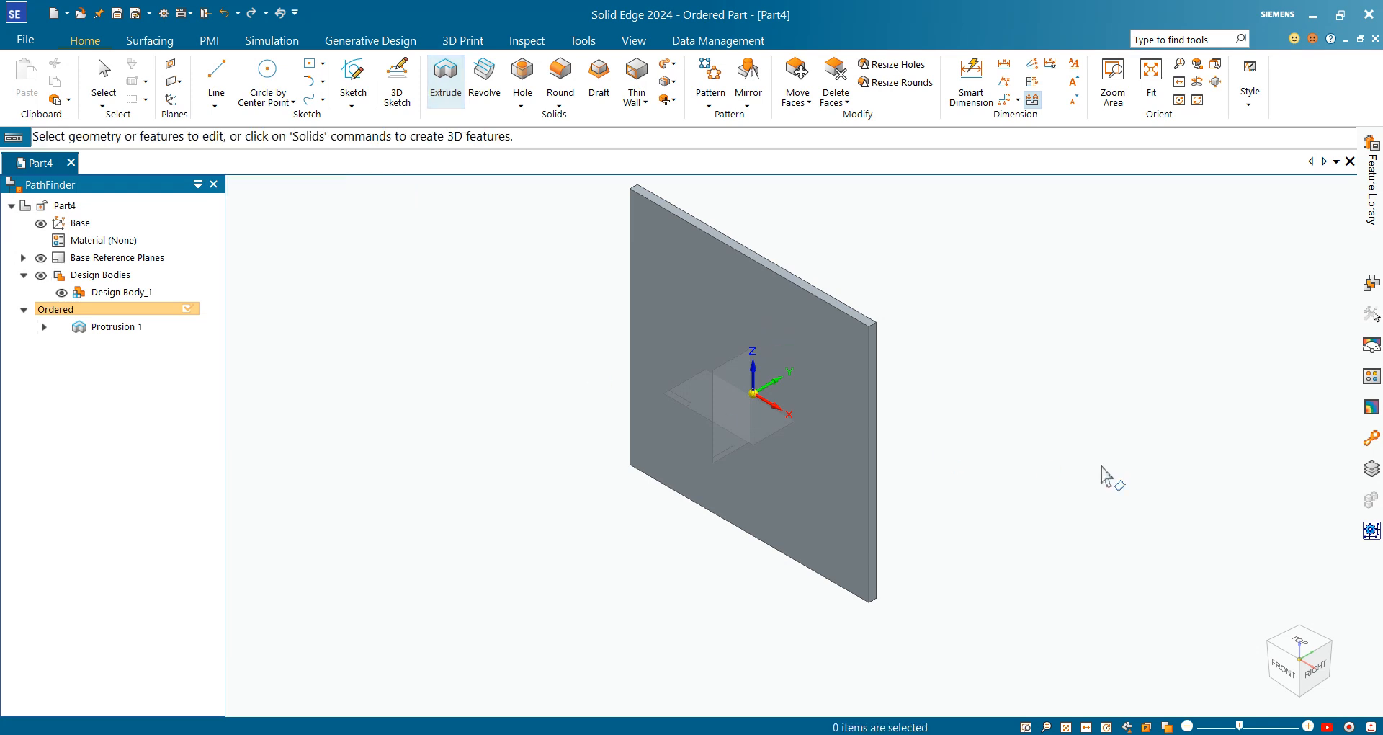
click(1284, 666)
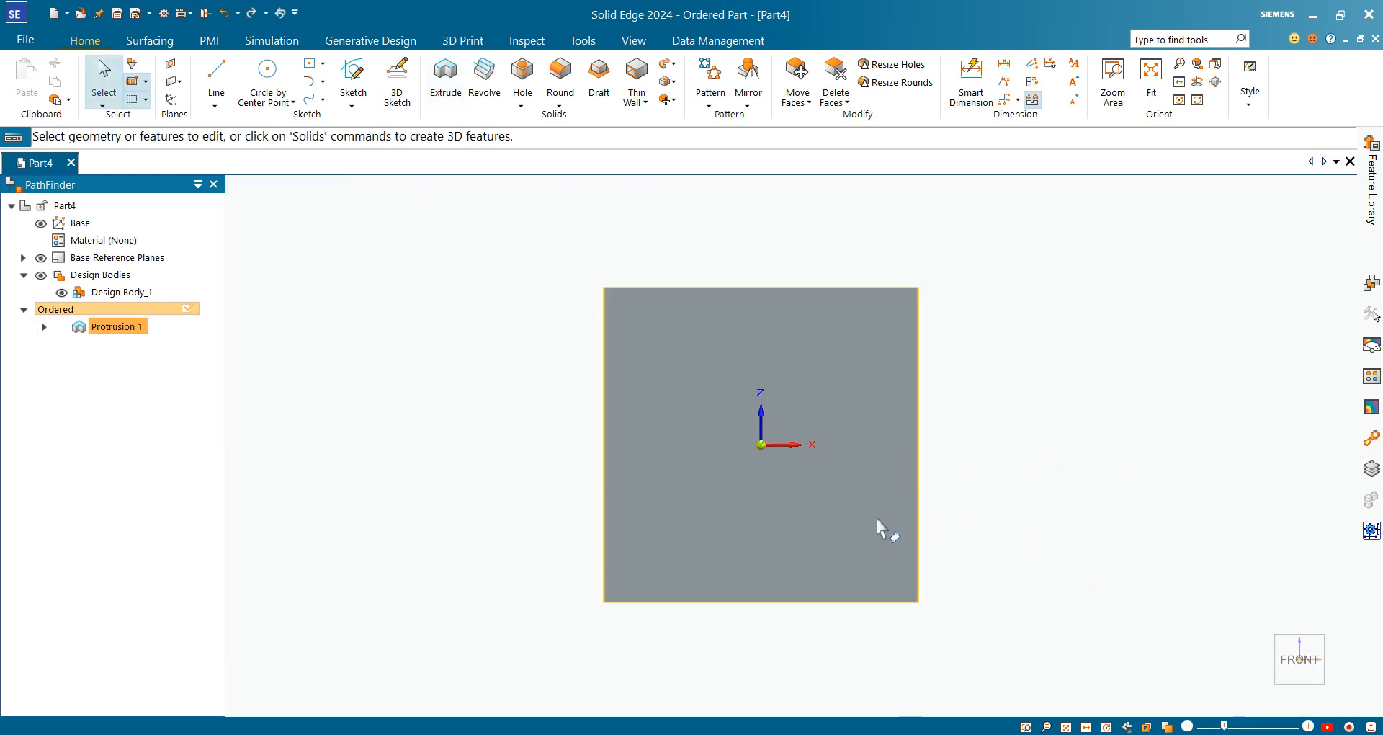
Close the 11 200 2695 01.pdf drawing window
scroll(1153, 451, up, 1)
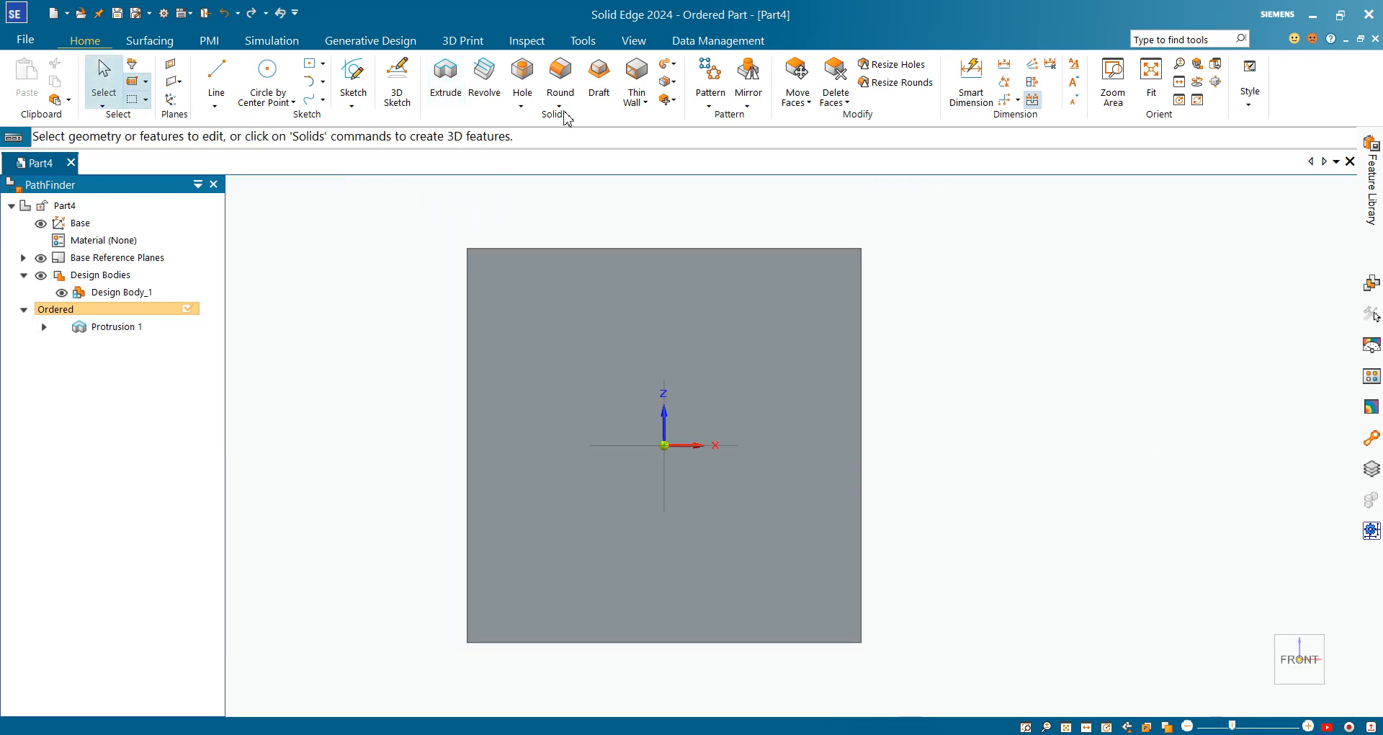
click(523, 104)
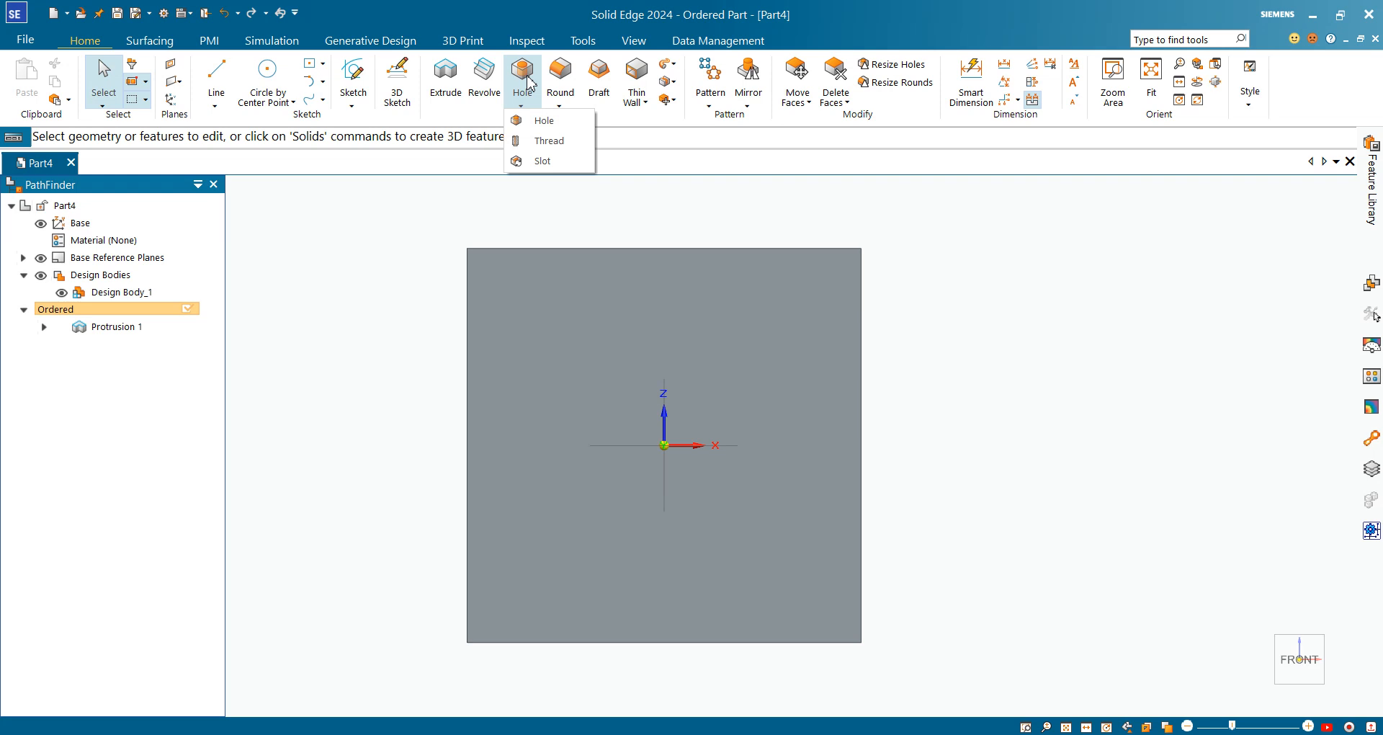
click(530, 83)
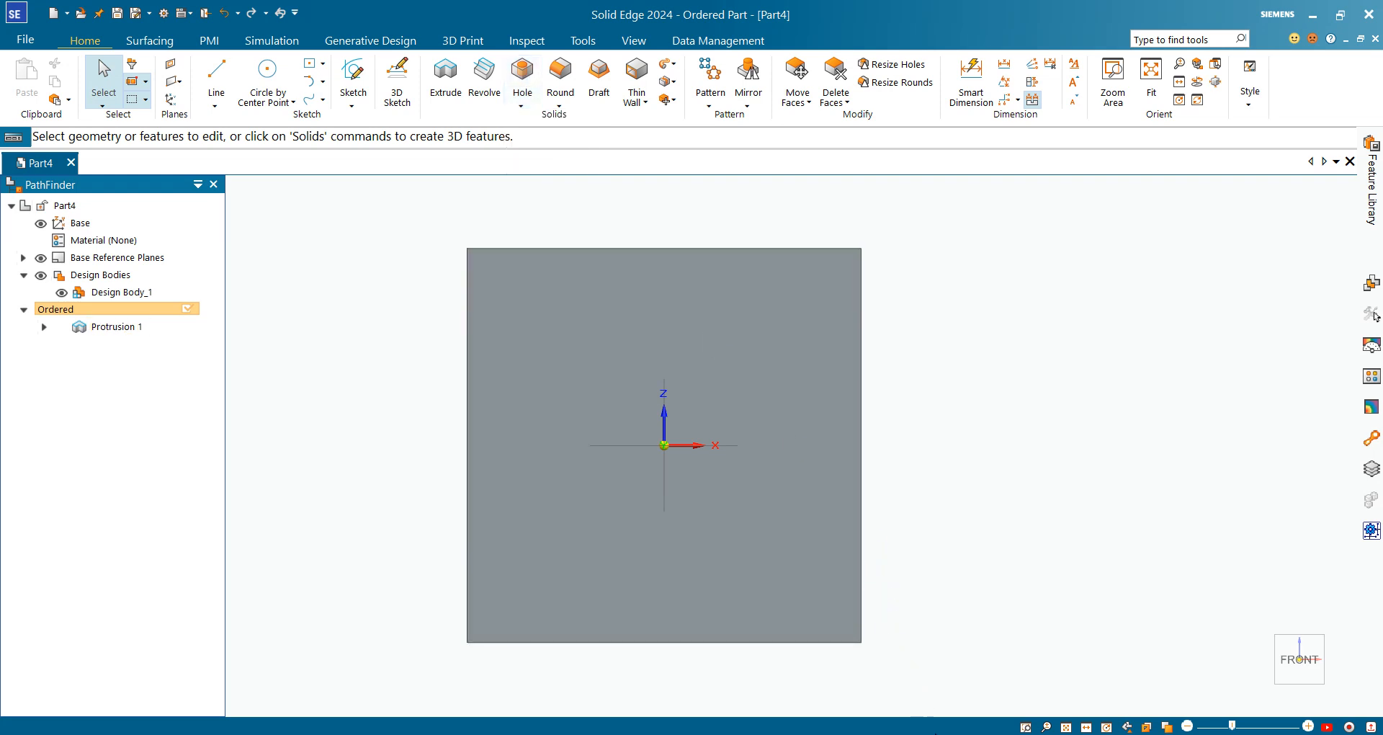
mouse_move(935, 733)
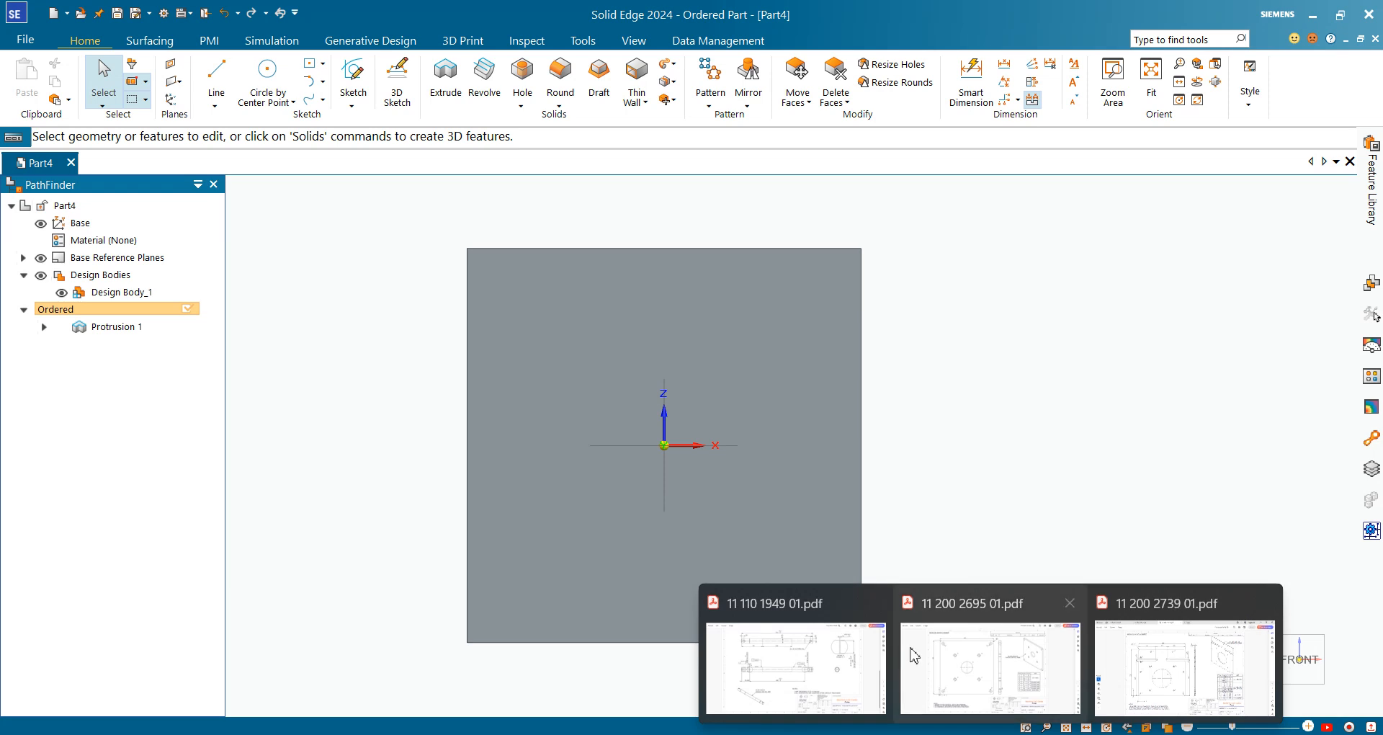
click(1070, 603)
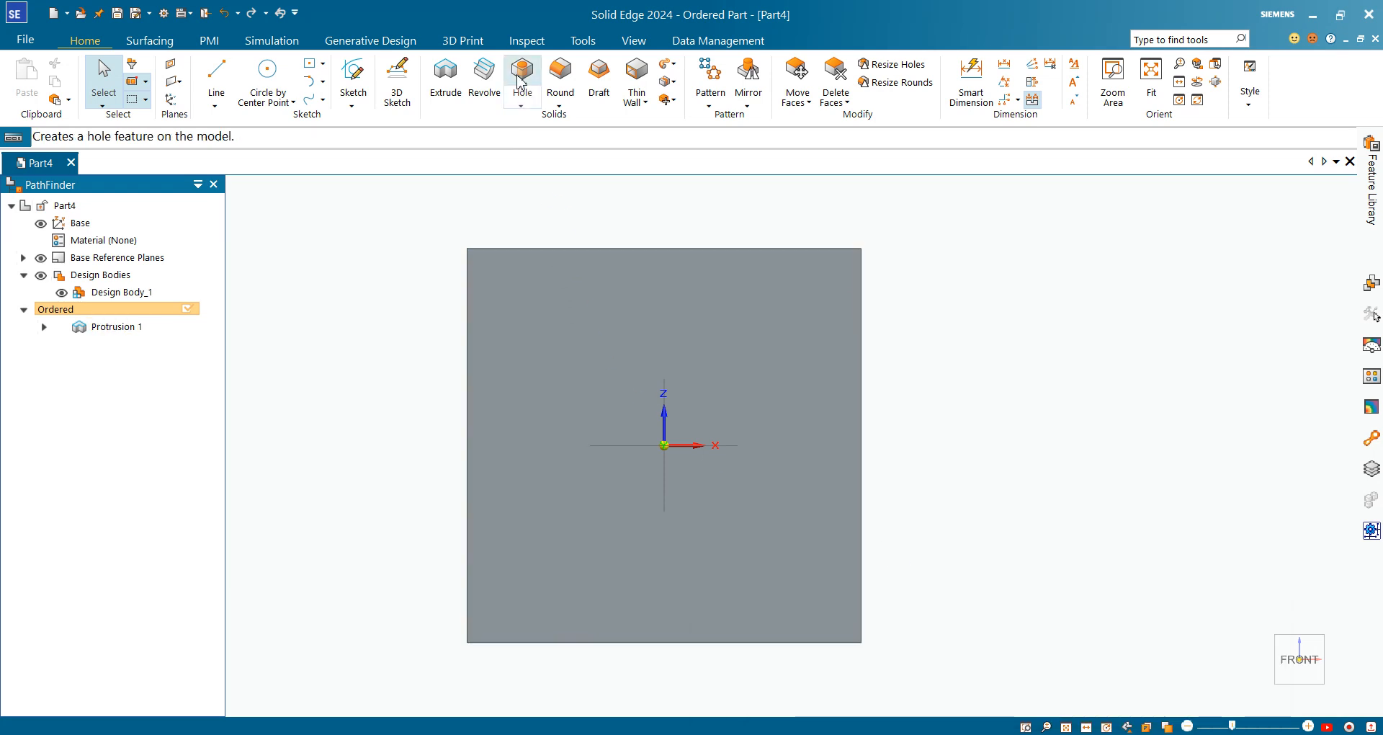
Start a Hole feature and open its Hole Options, showing a simple ISO Metric size 10 hole
click(524, 80)
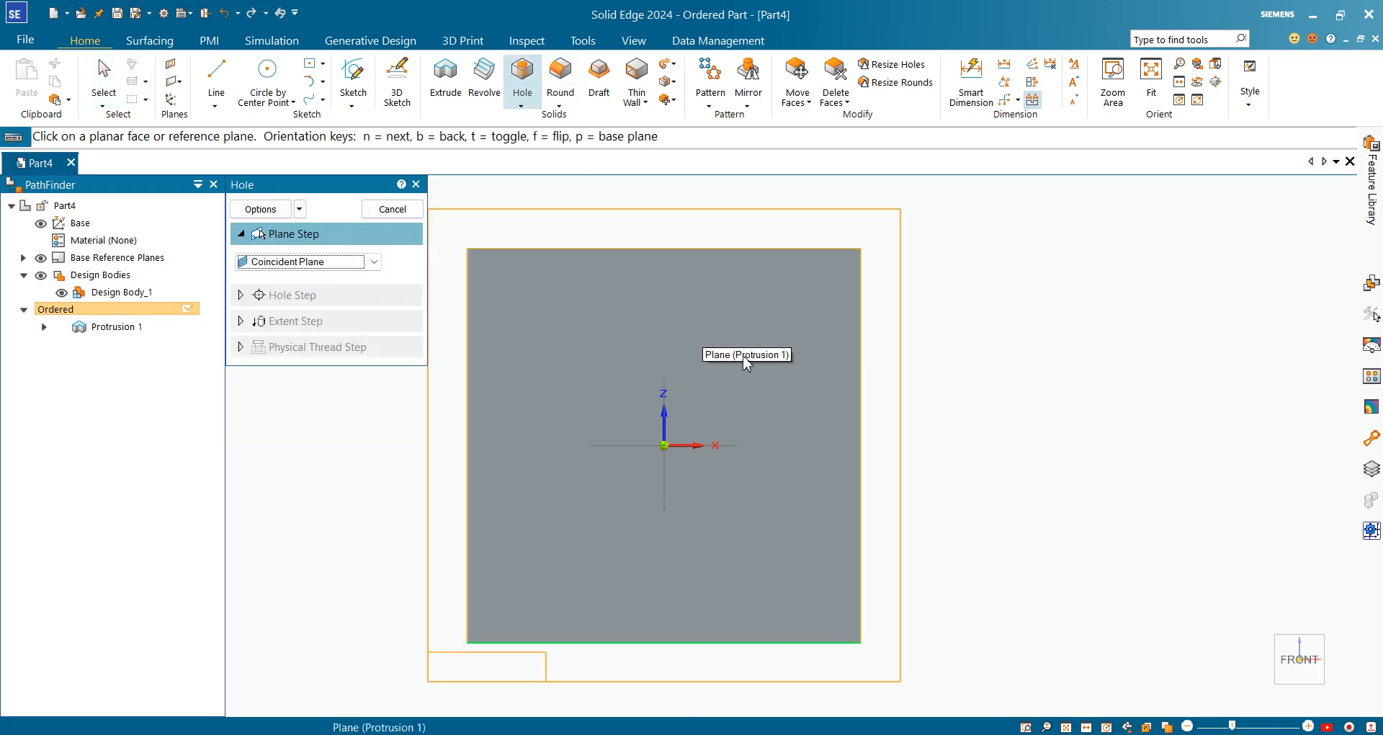
click(1268, 699)
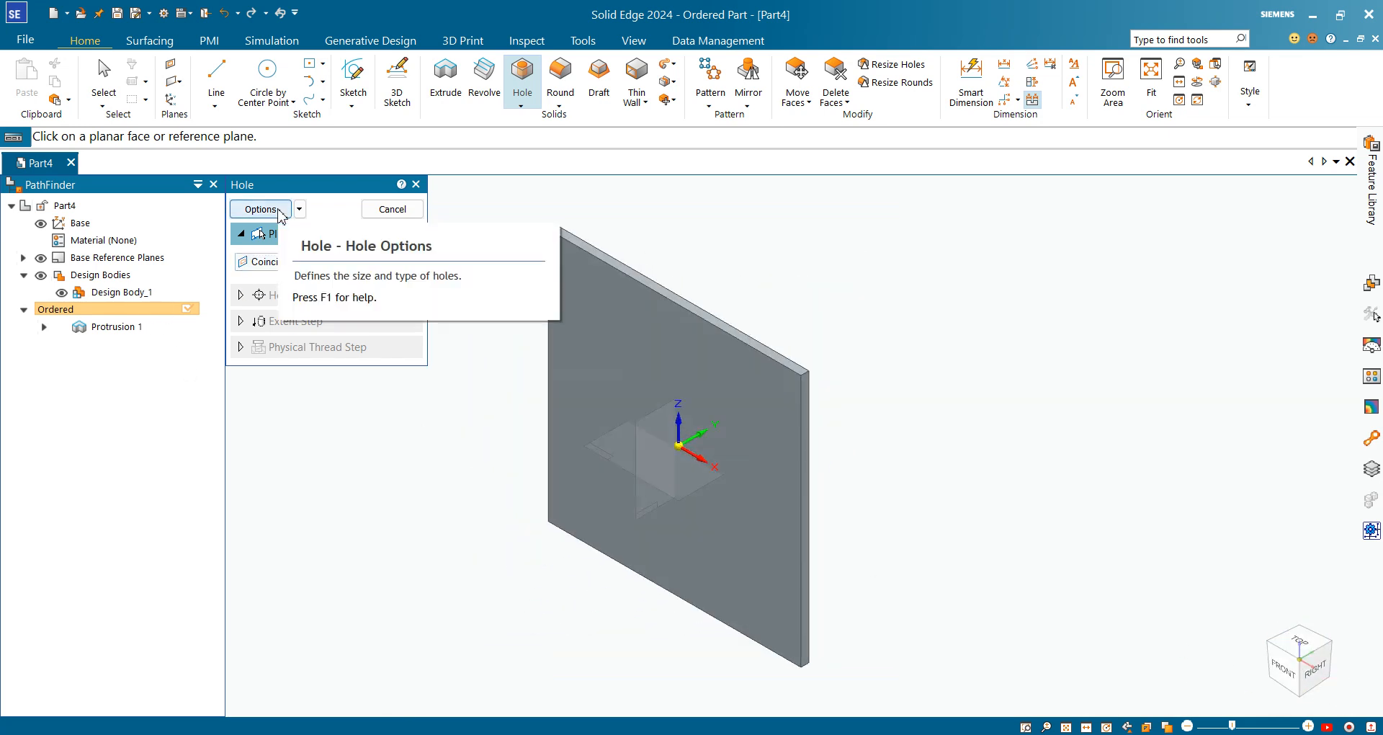
click(281, 213)
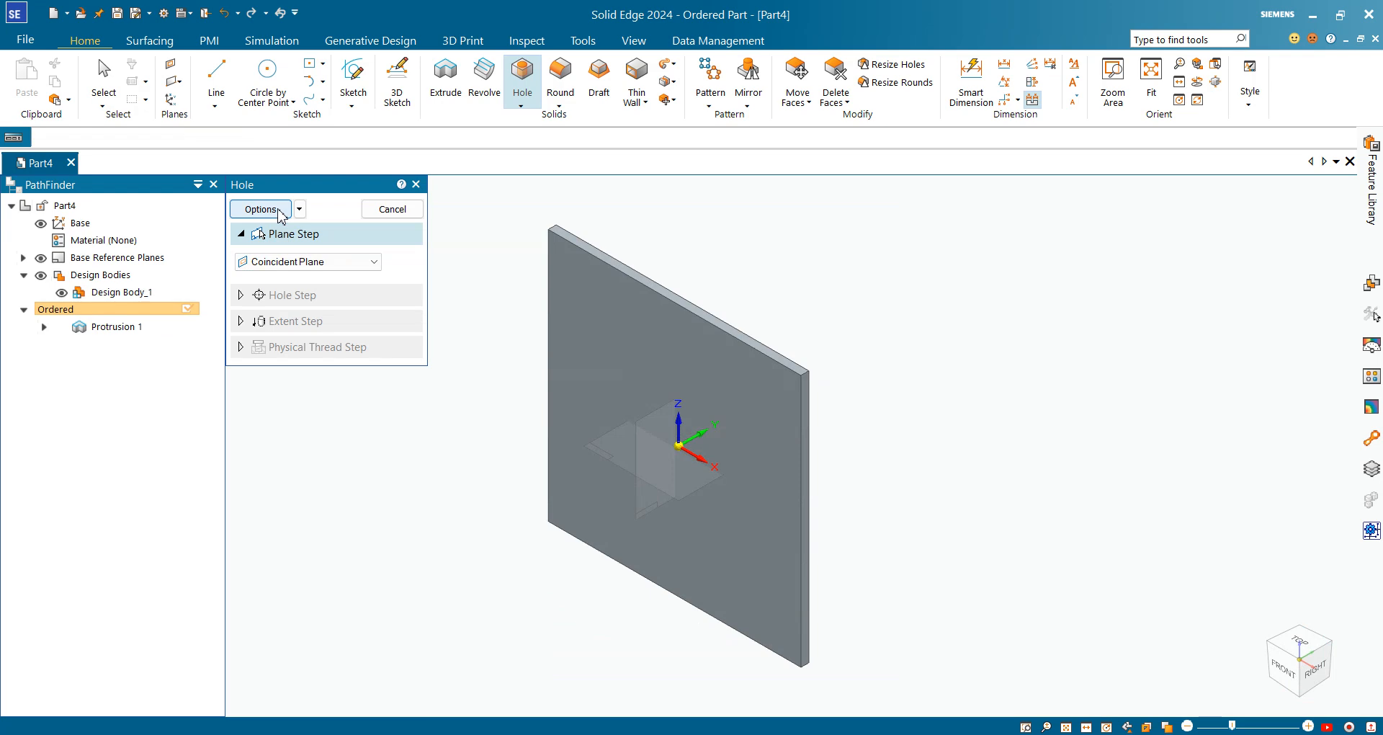
click(268, 209)
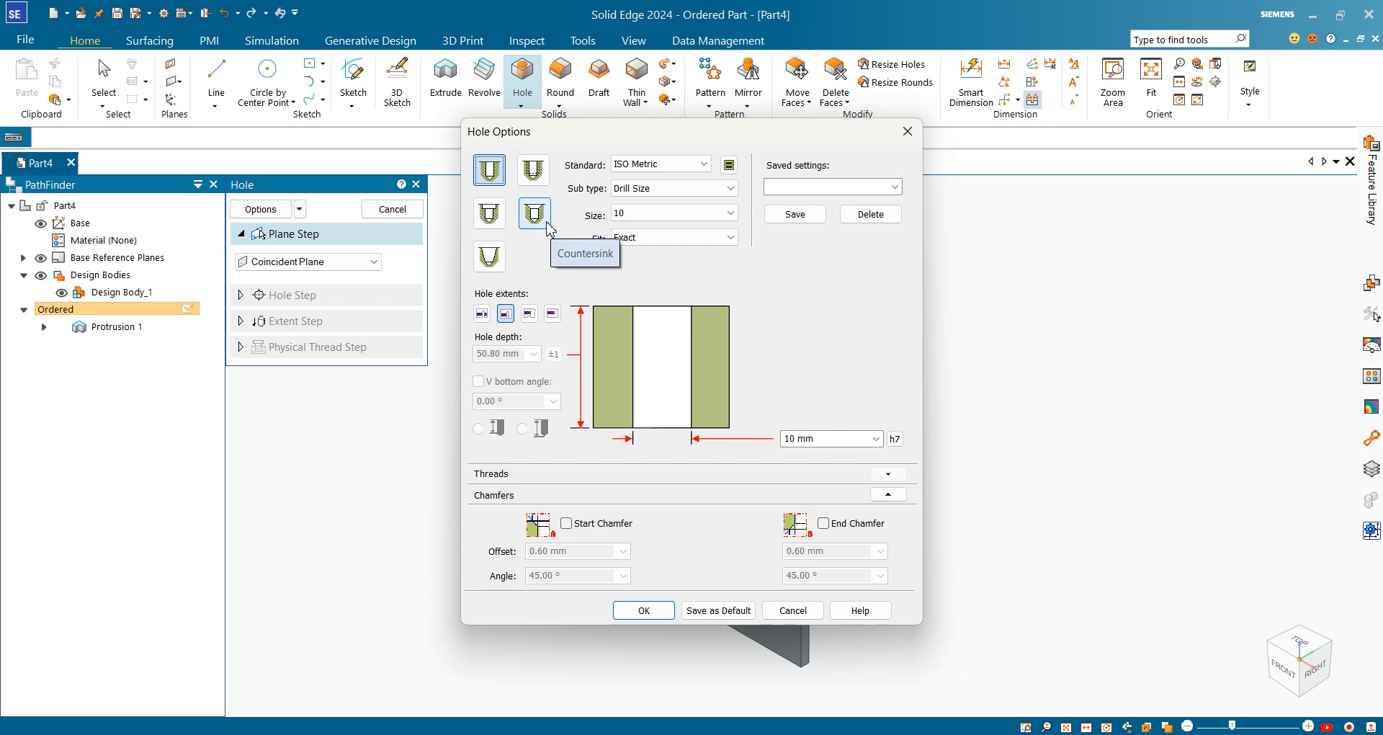
click(669, 168)
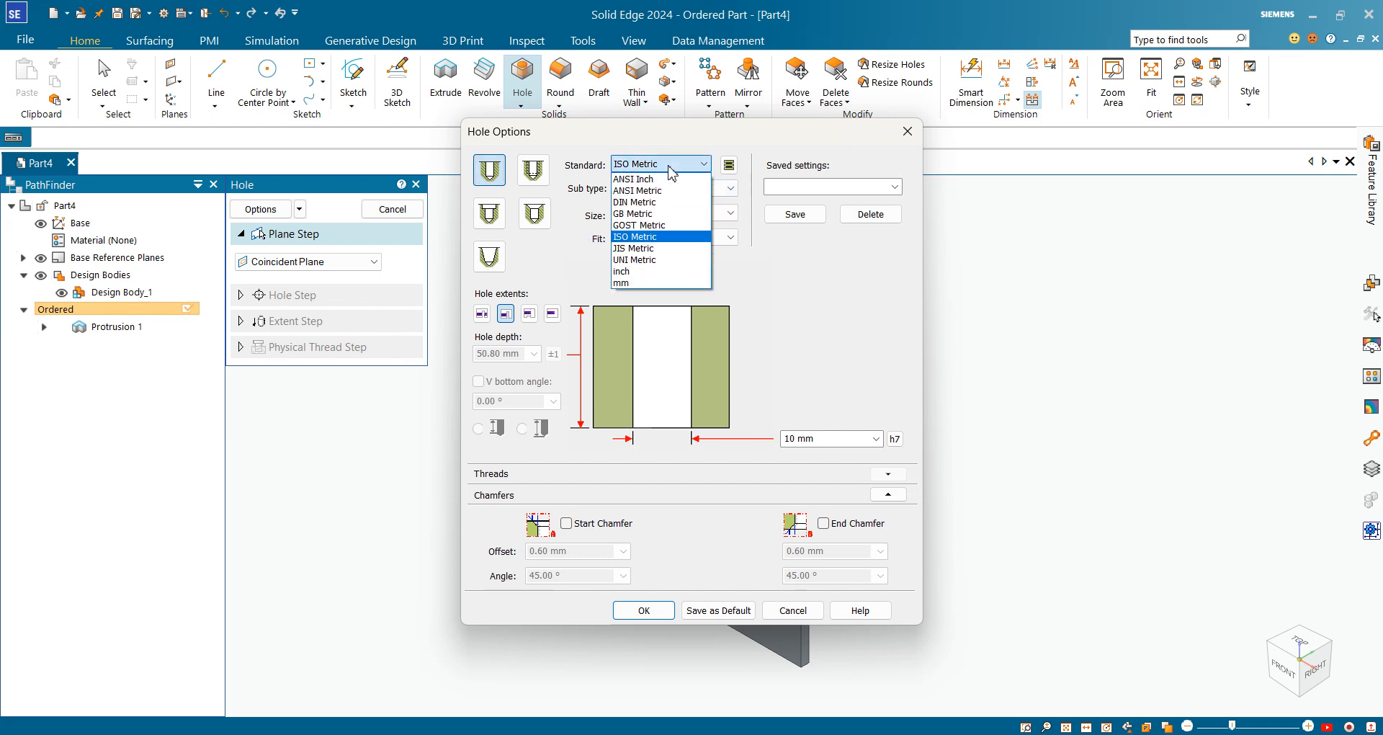
click(668, 236)
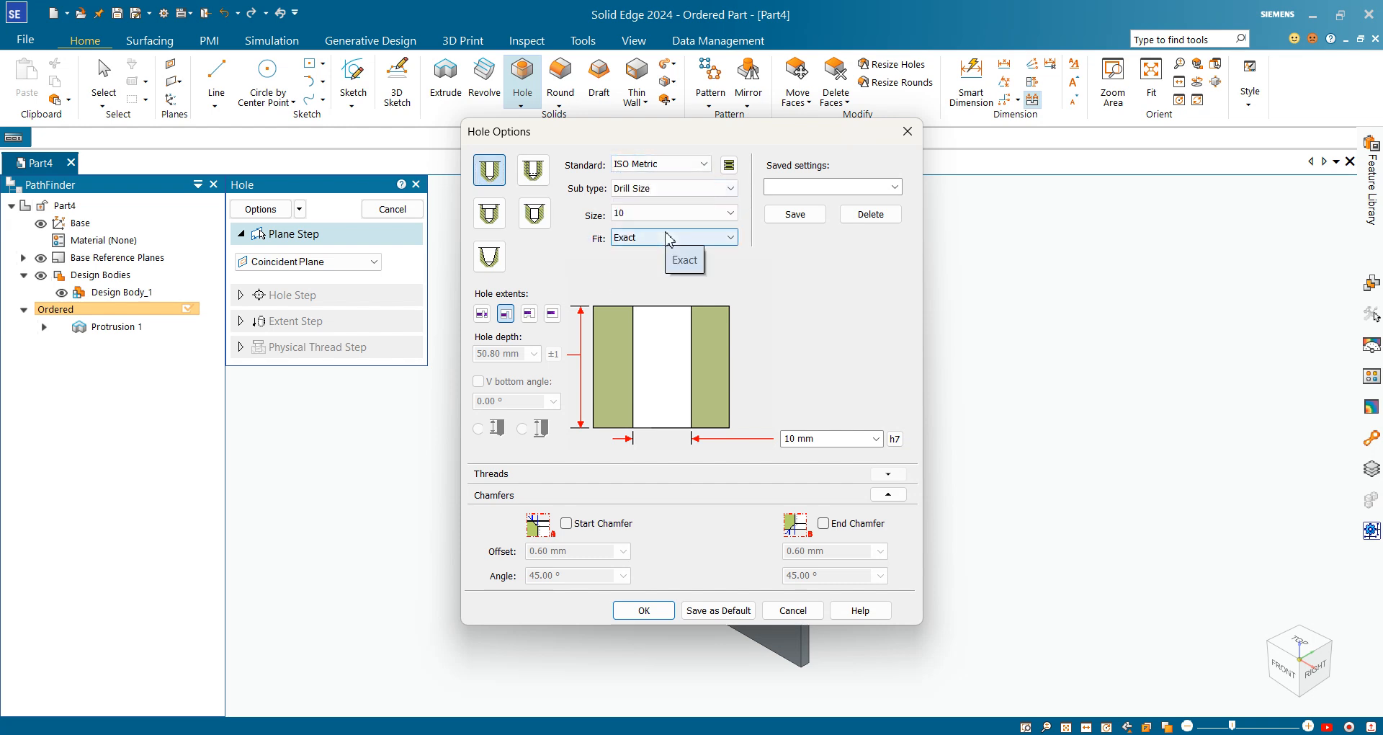
click(678, 165)
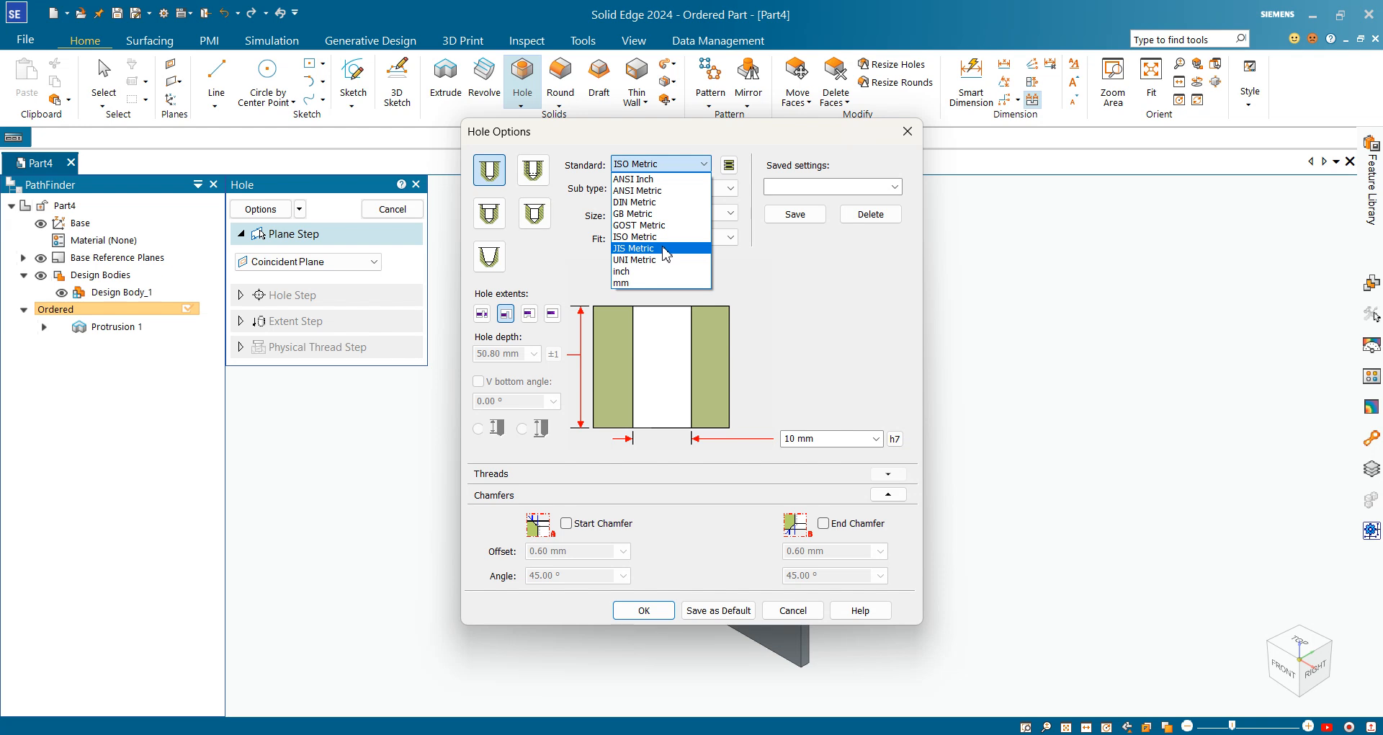
click(747, 255)
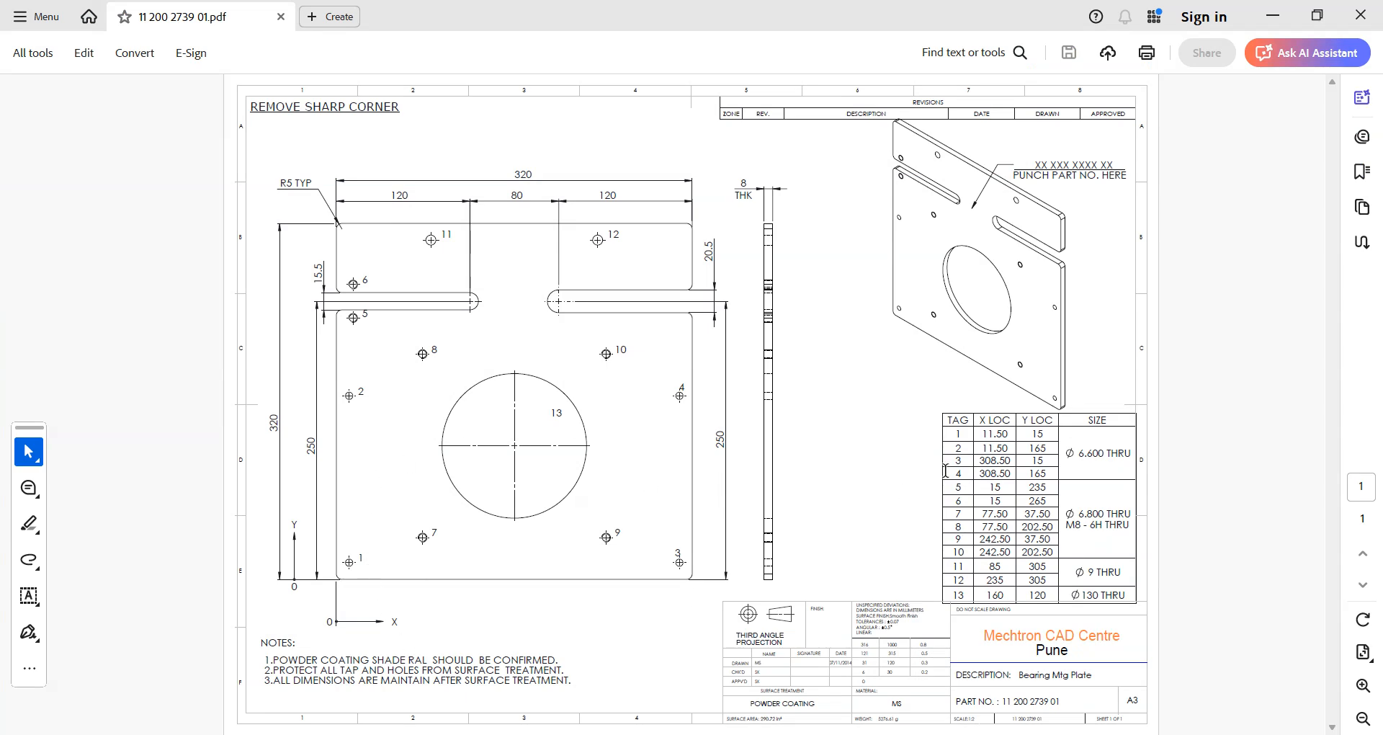
drag(1114, 454, 1059, 449)
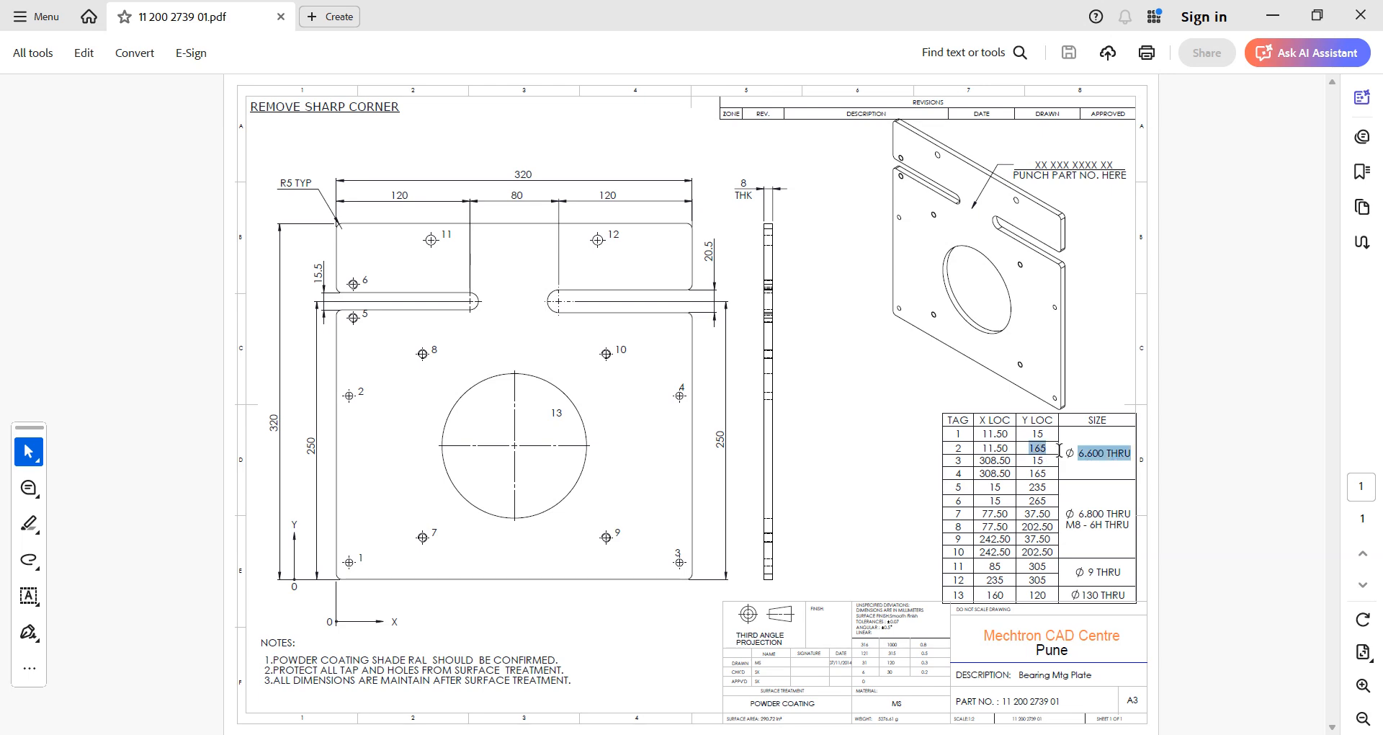
key(alt+Tab)
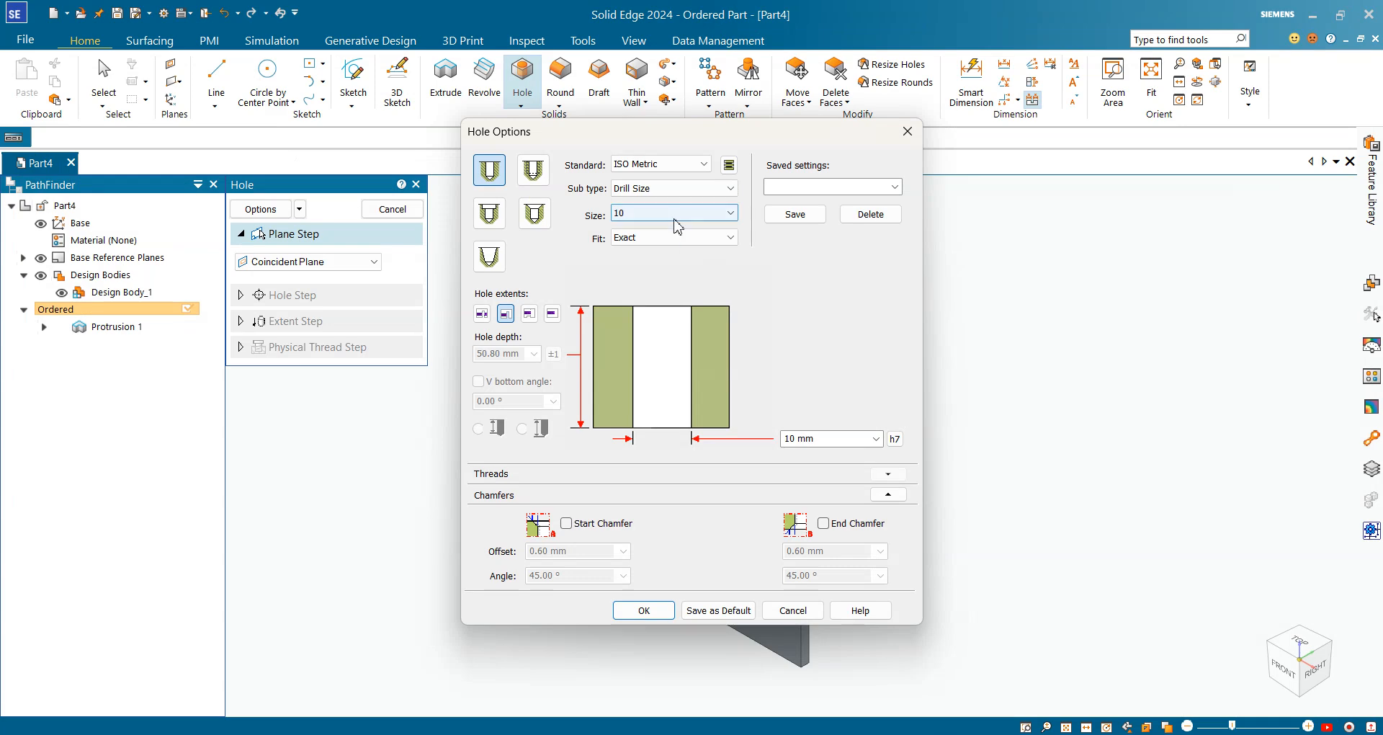
Set the hole to ISO Metric Drill Size 6.6 mm, through all, and confirm with OK
click(673, 188)
click(673, 196)
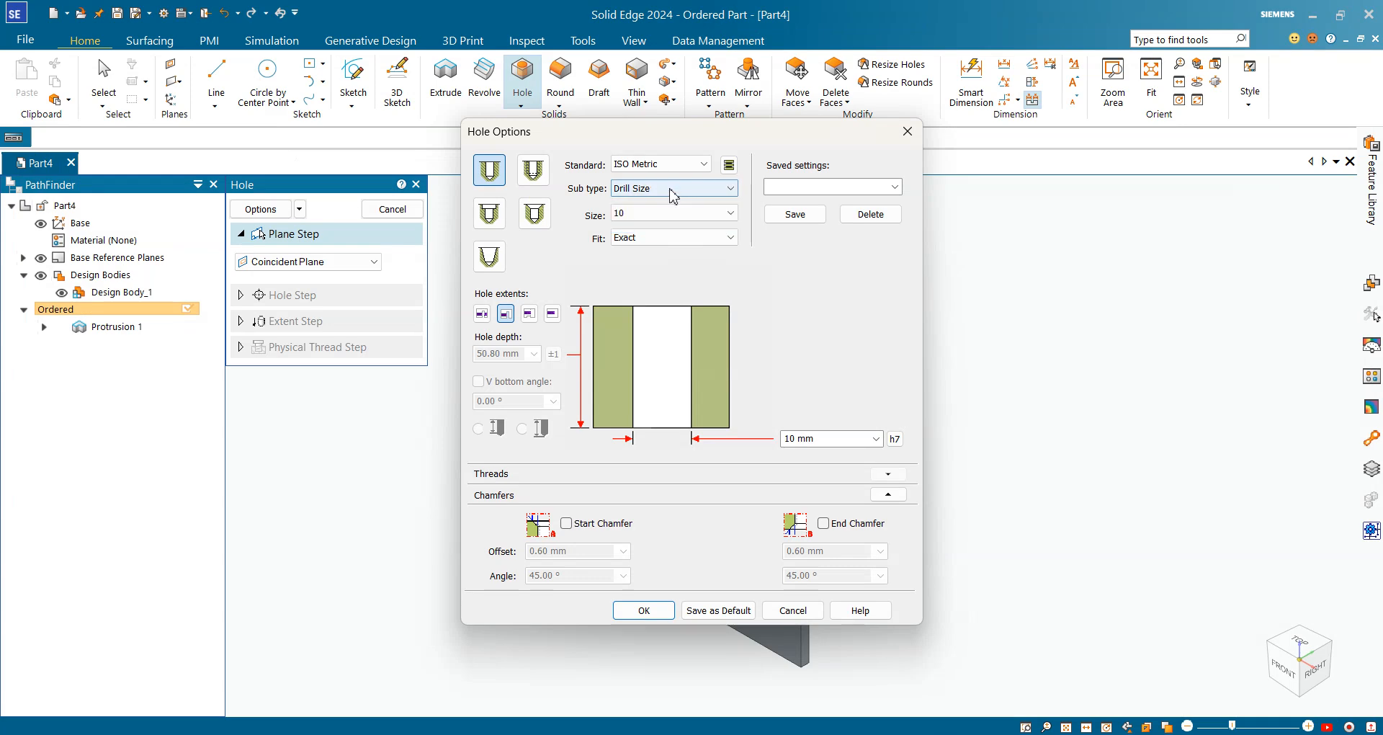
click(673, 213)
scroll(674, 309, up, 10)
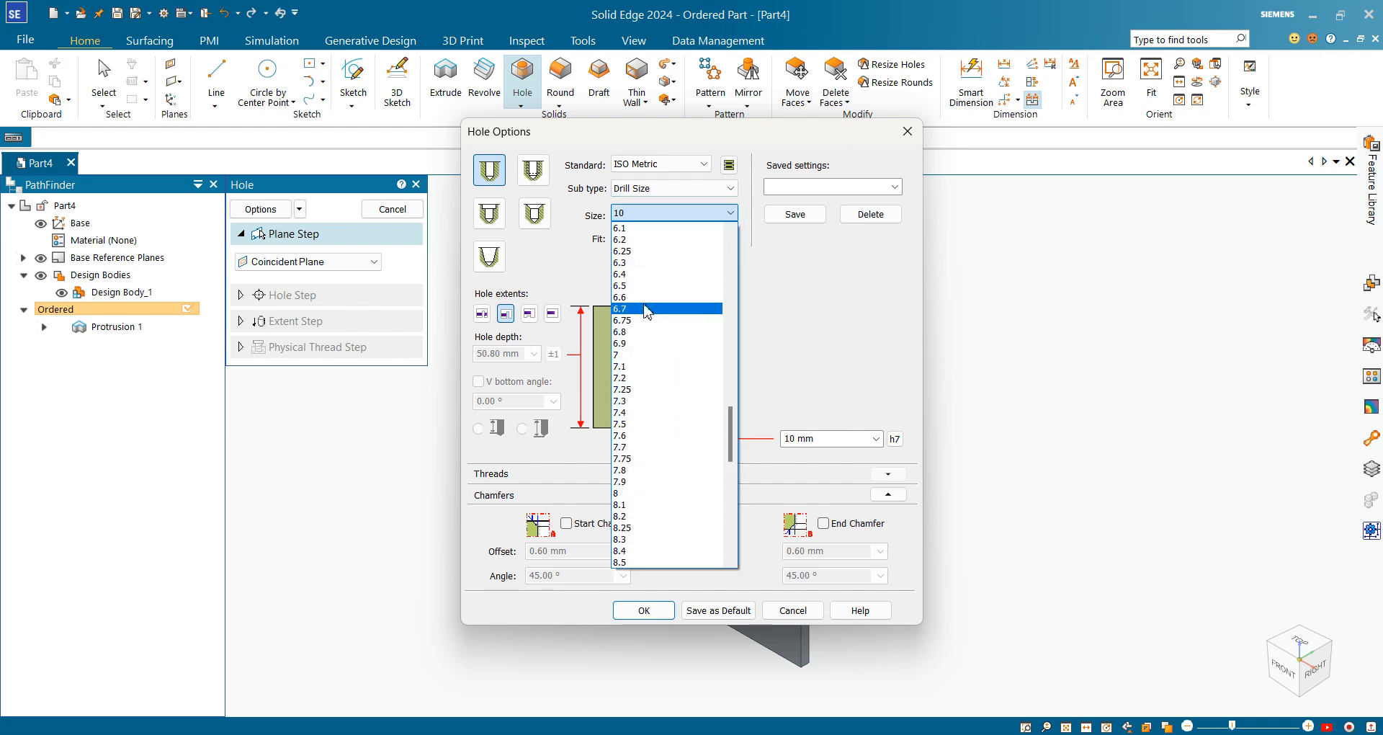
click(641, 298)
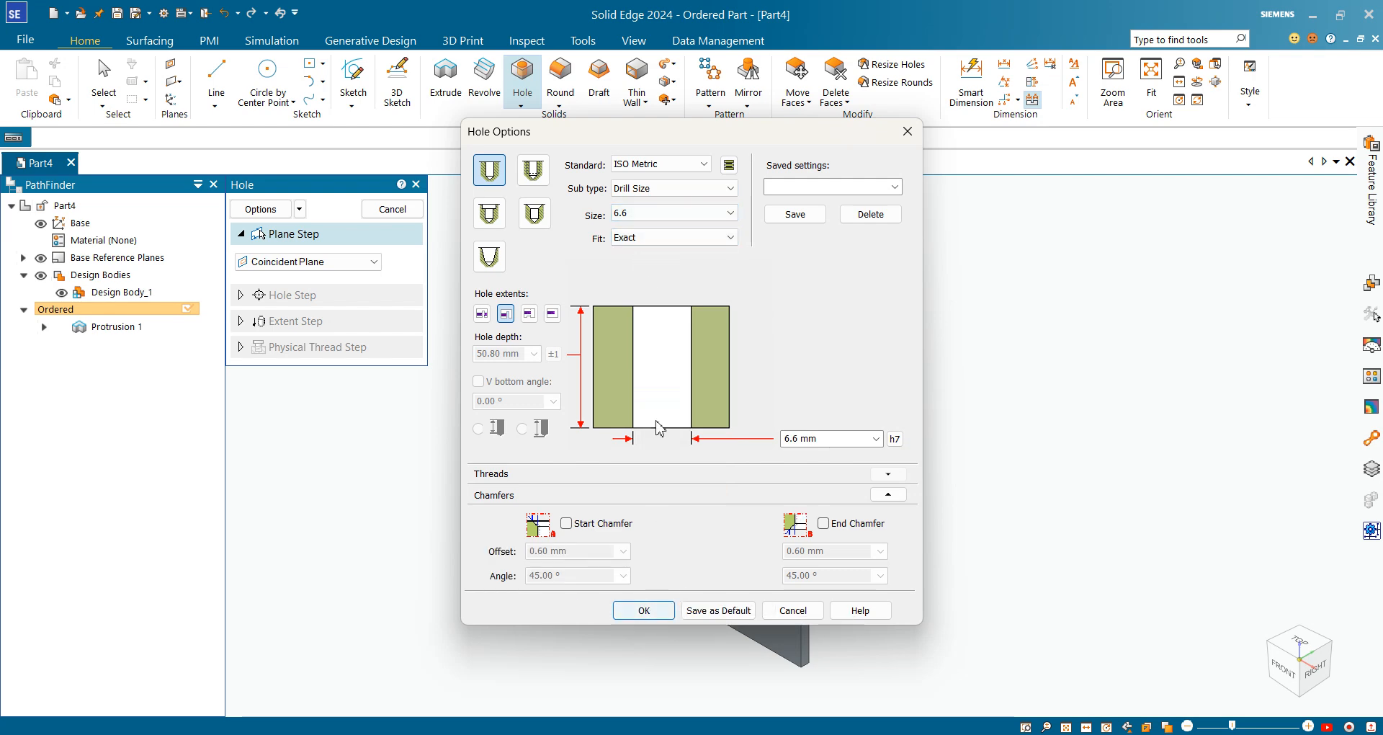
click(682, 193)
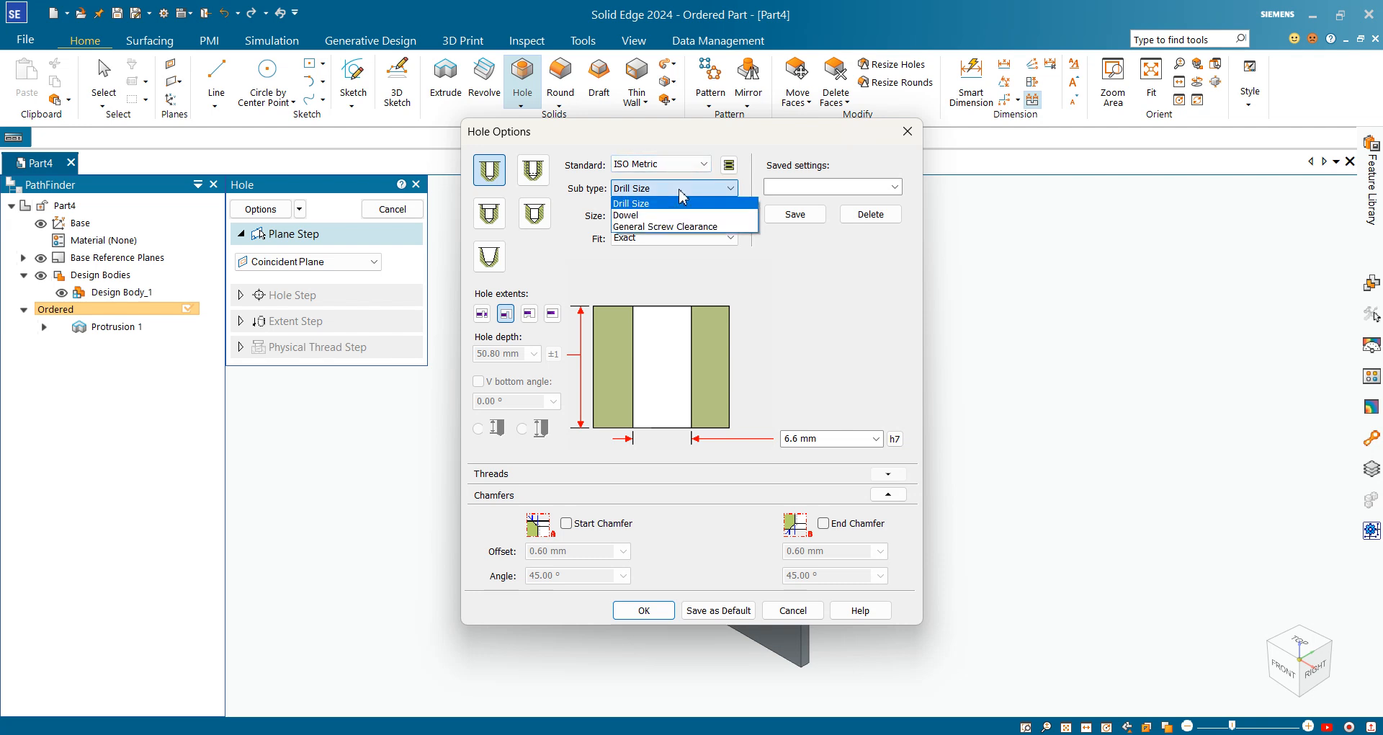
click(677, 227)
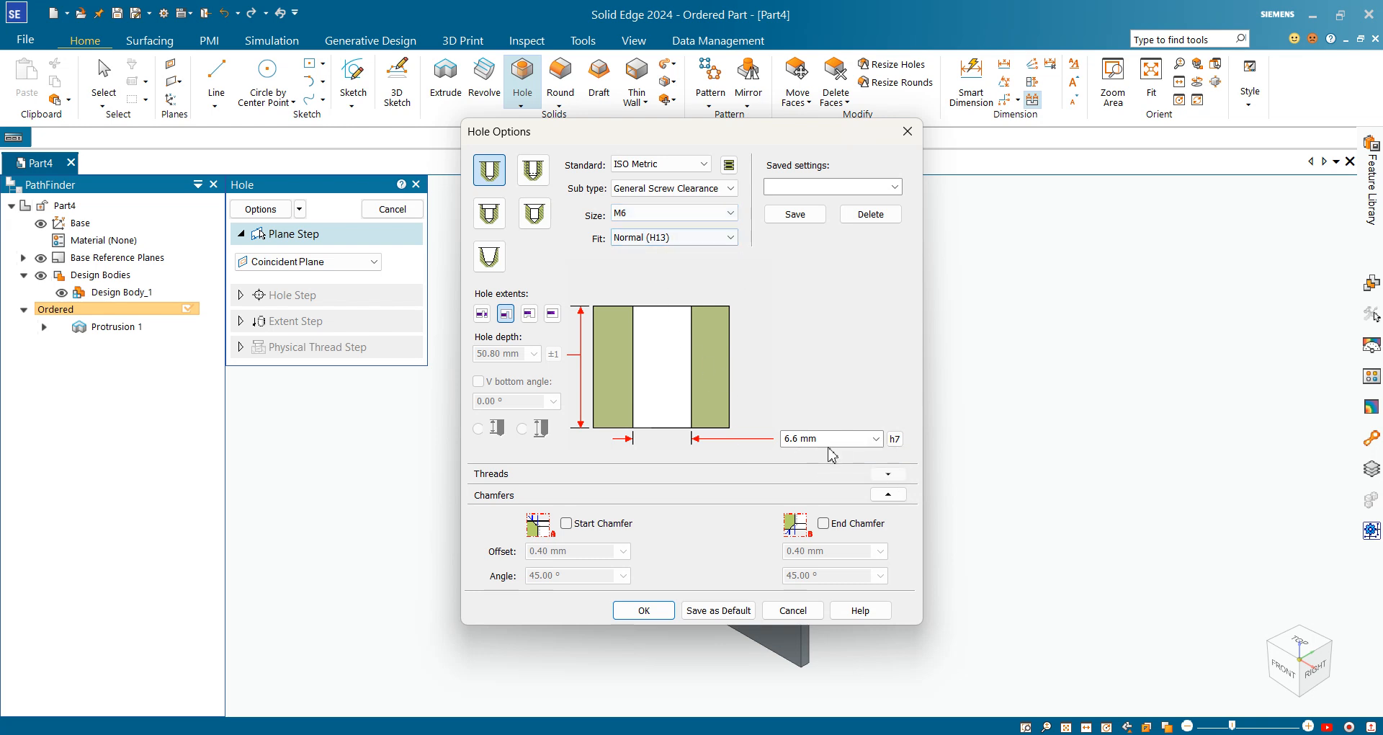
click(669, 214)
click(668, 214)
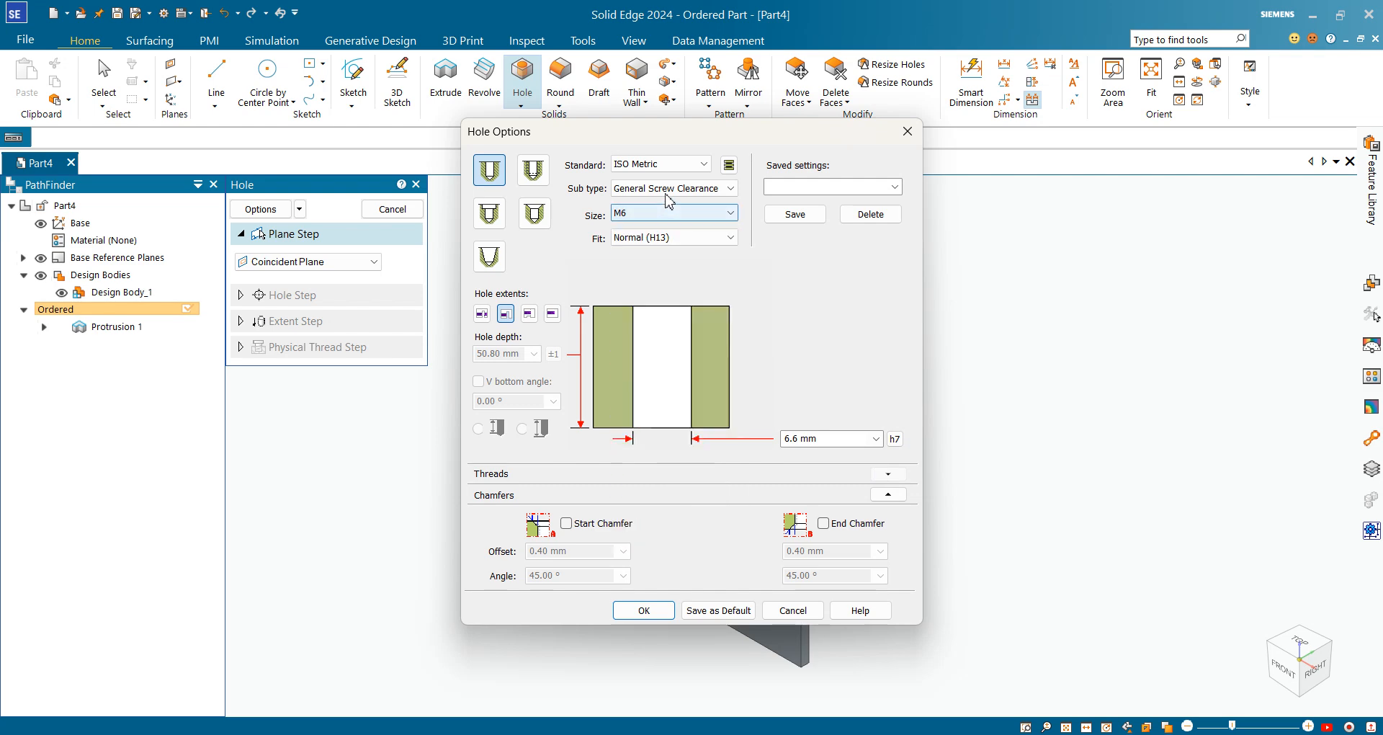
click(668, 191)
click(663, 204)
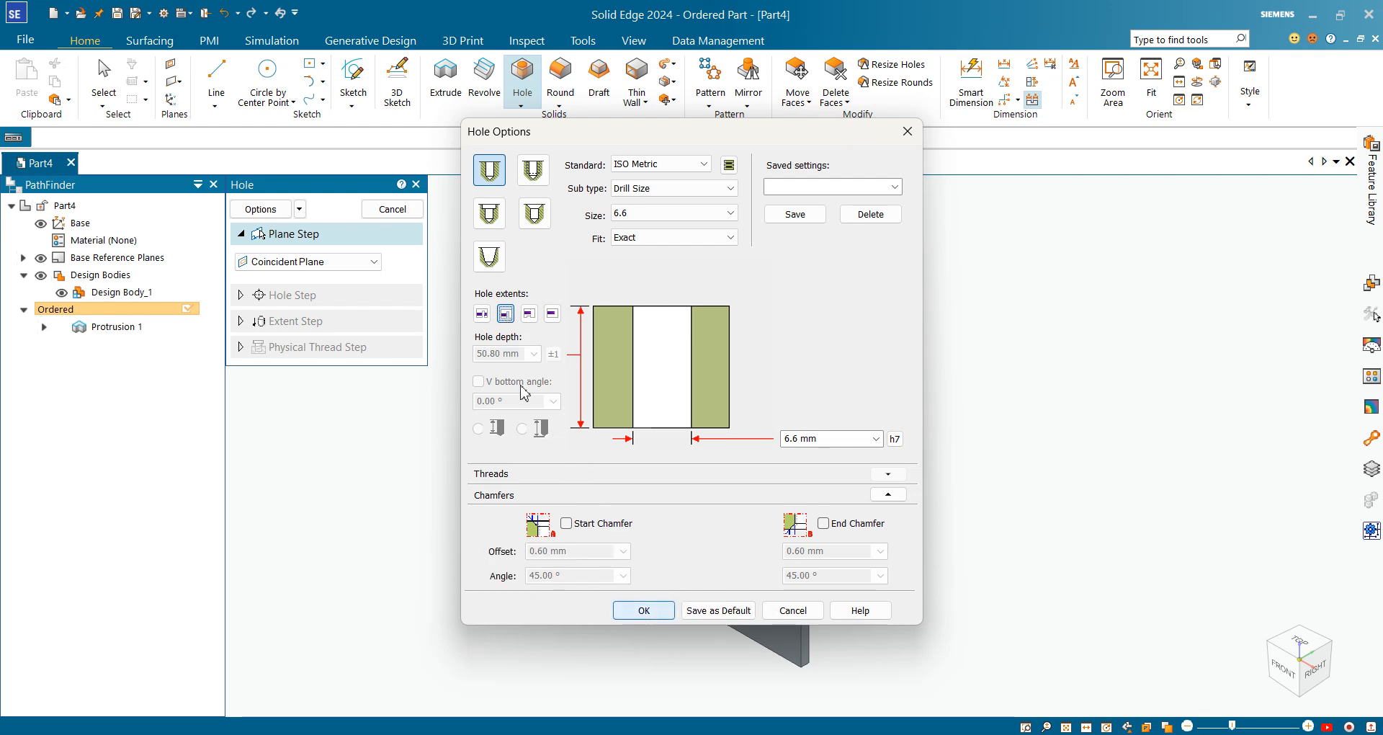
click(647, 613)
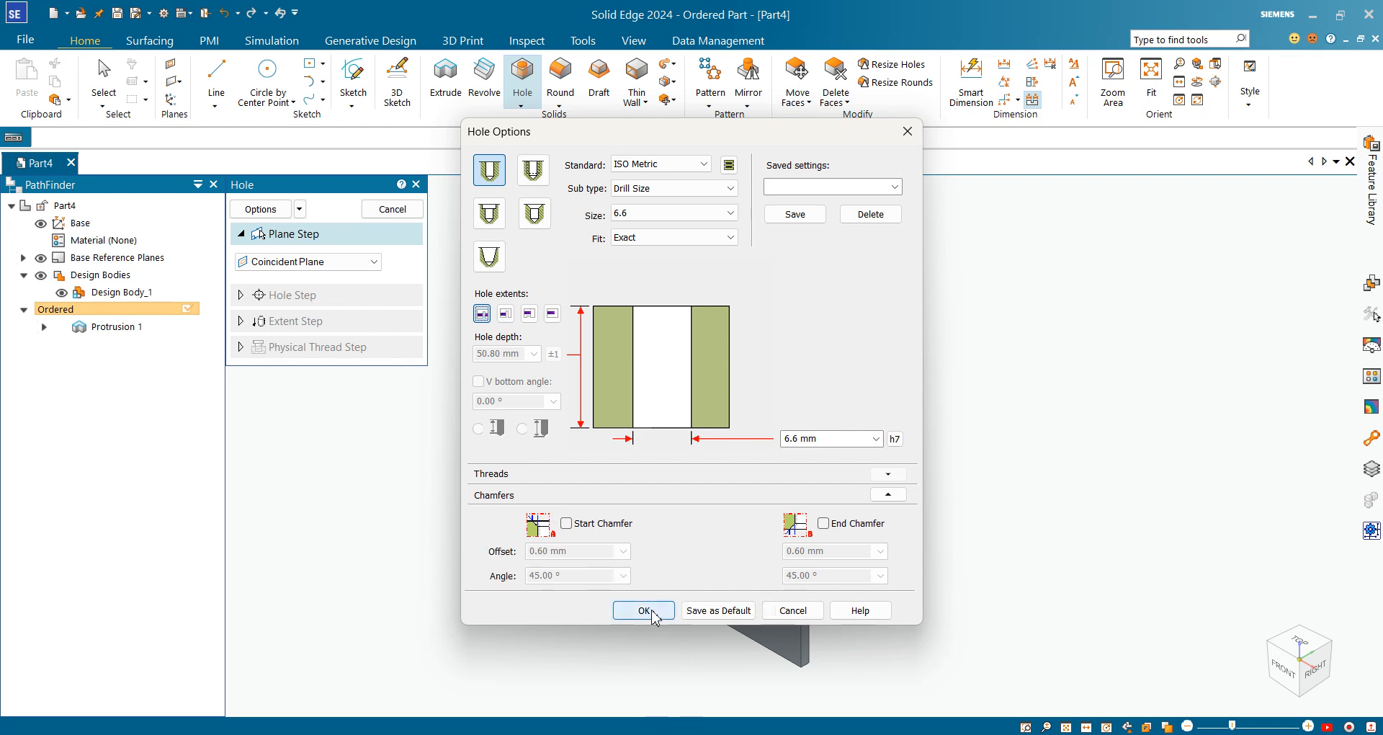
Place four hole circles rectangularly on the plate face, then check the 11.50 X location in the drawing
click(608, 339)
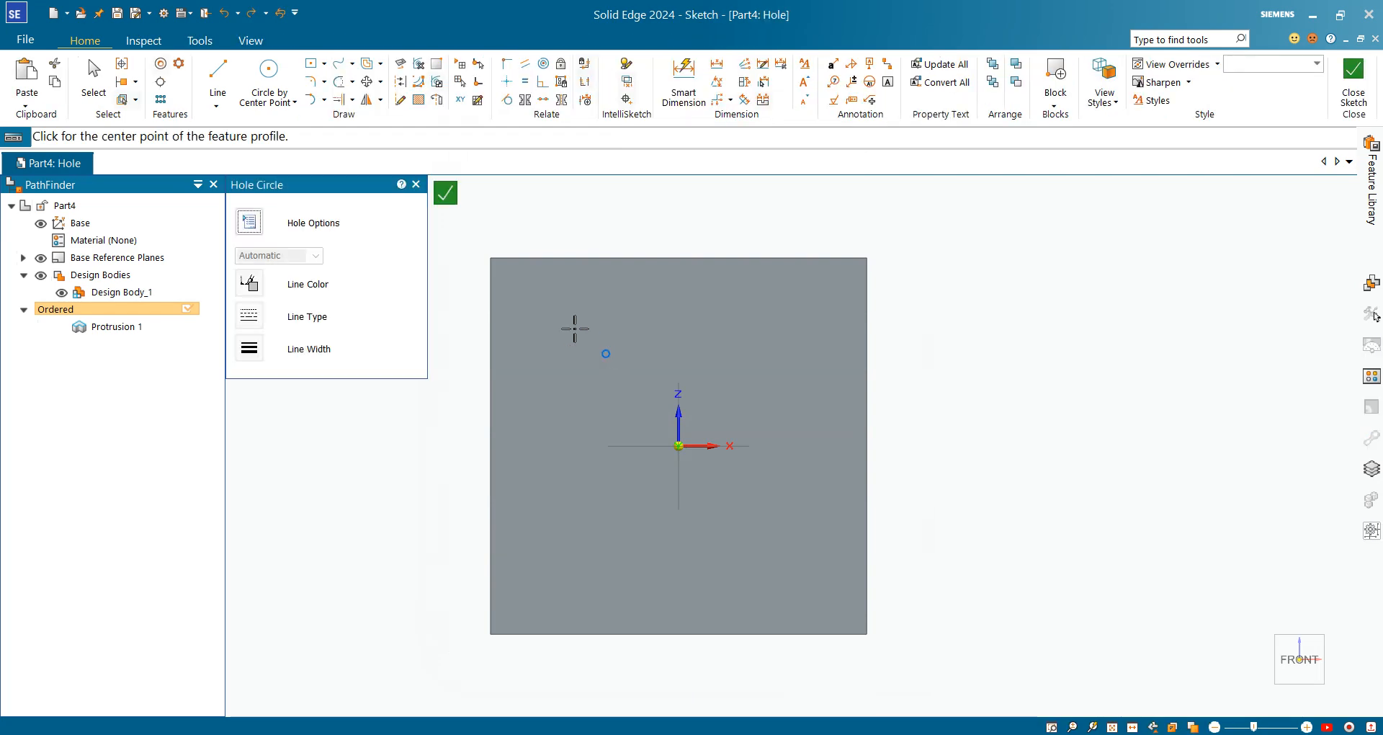
click(532, 474)
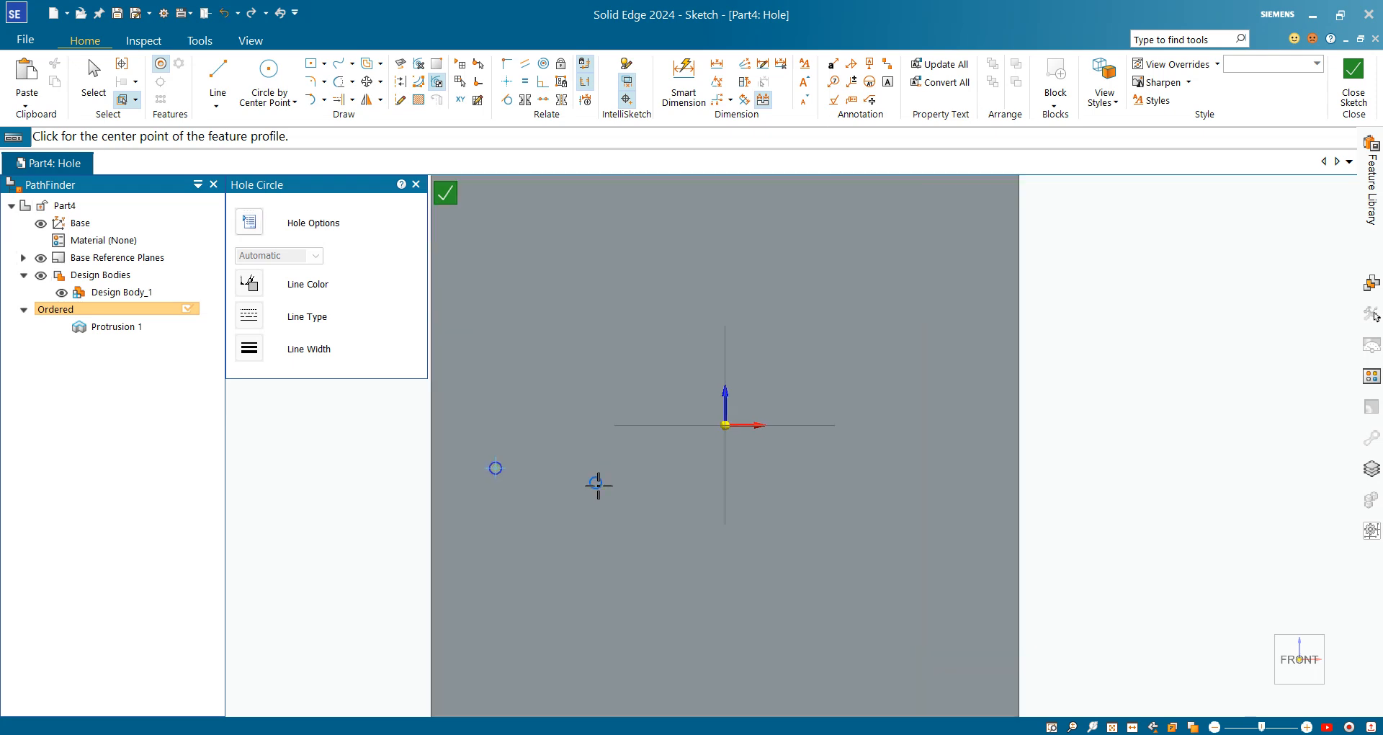
scroll(595, 483, up, 2)
click(660, 469)
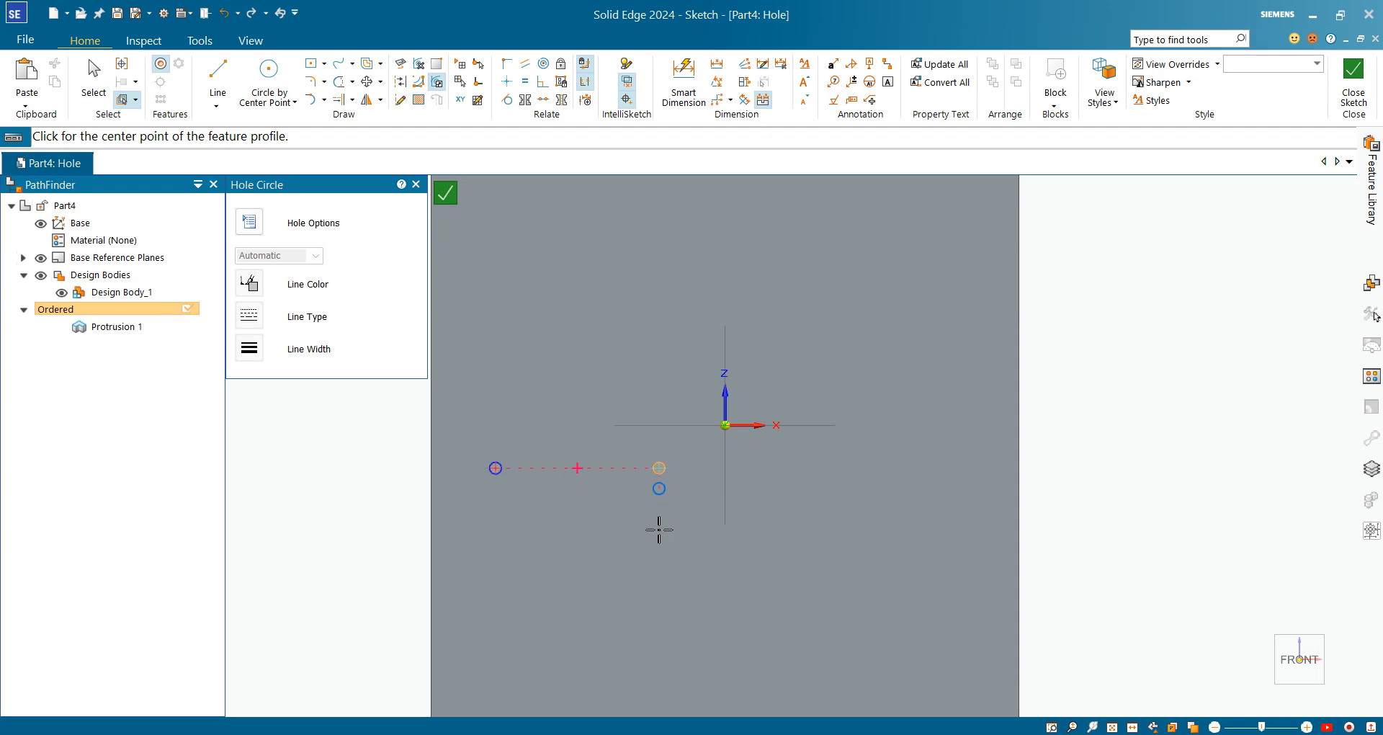
click(659, 589)
click(503, 588)
scroll(498, 477, down, 2)
scroll(566, 558, up, 2)
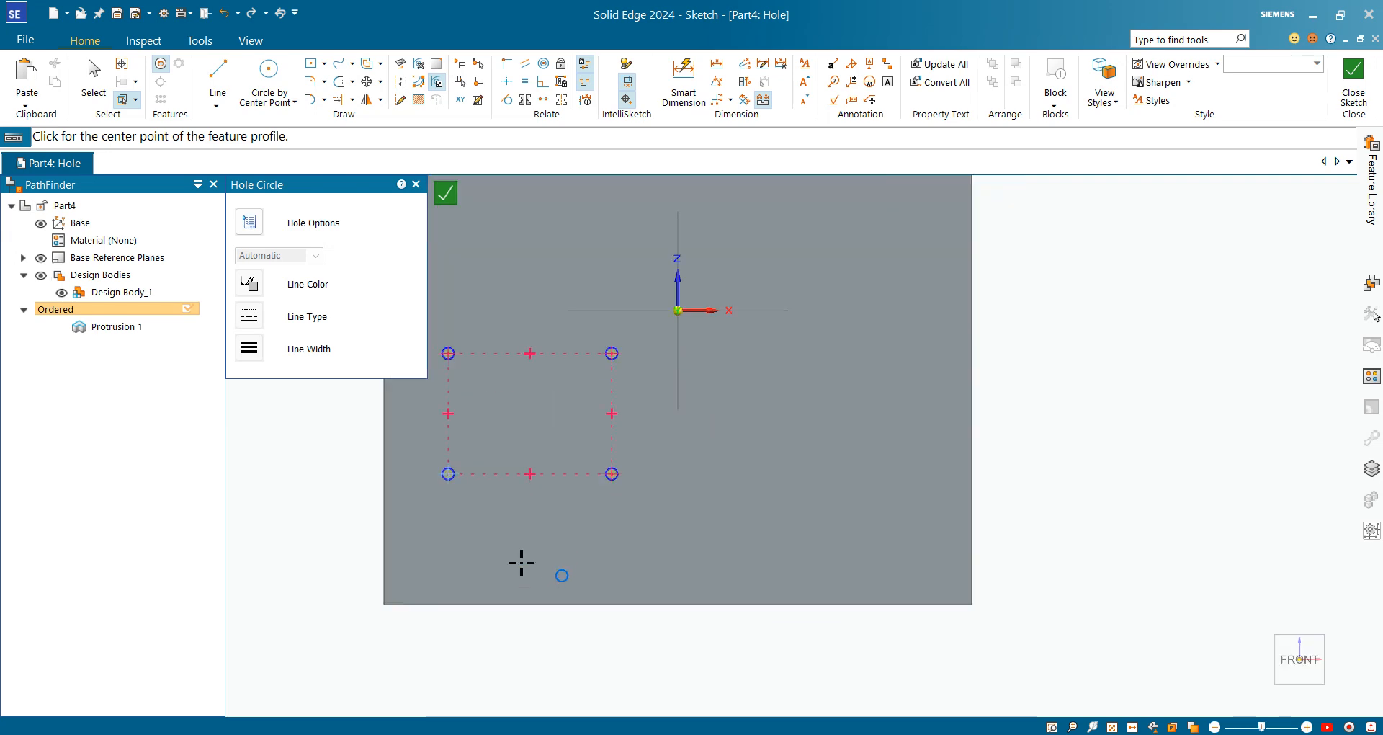
scroll(577, 525, down, 1)
scroll(503, 485, up, 2)
scroll(747, 477, down, 1)
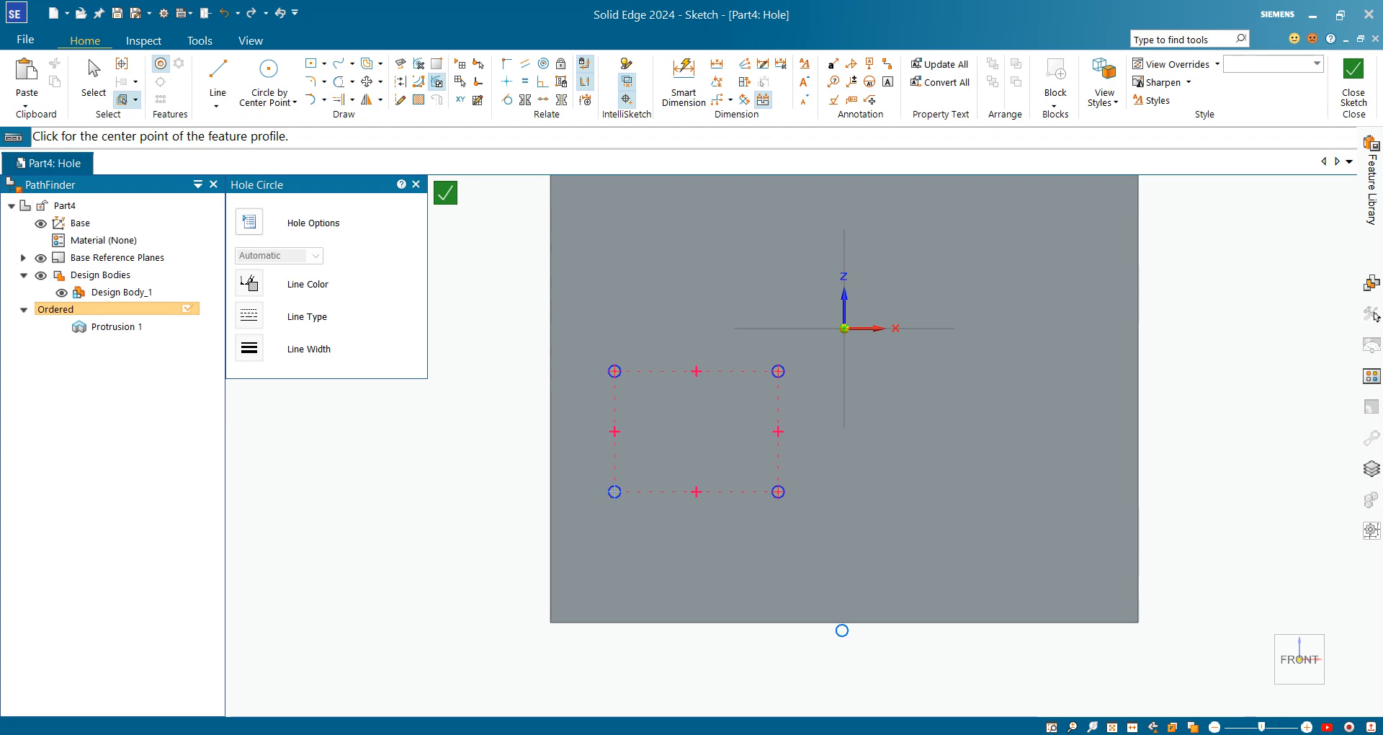
key(alt+Tab)
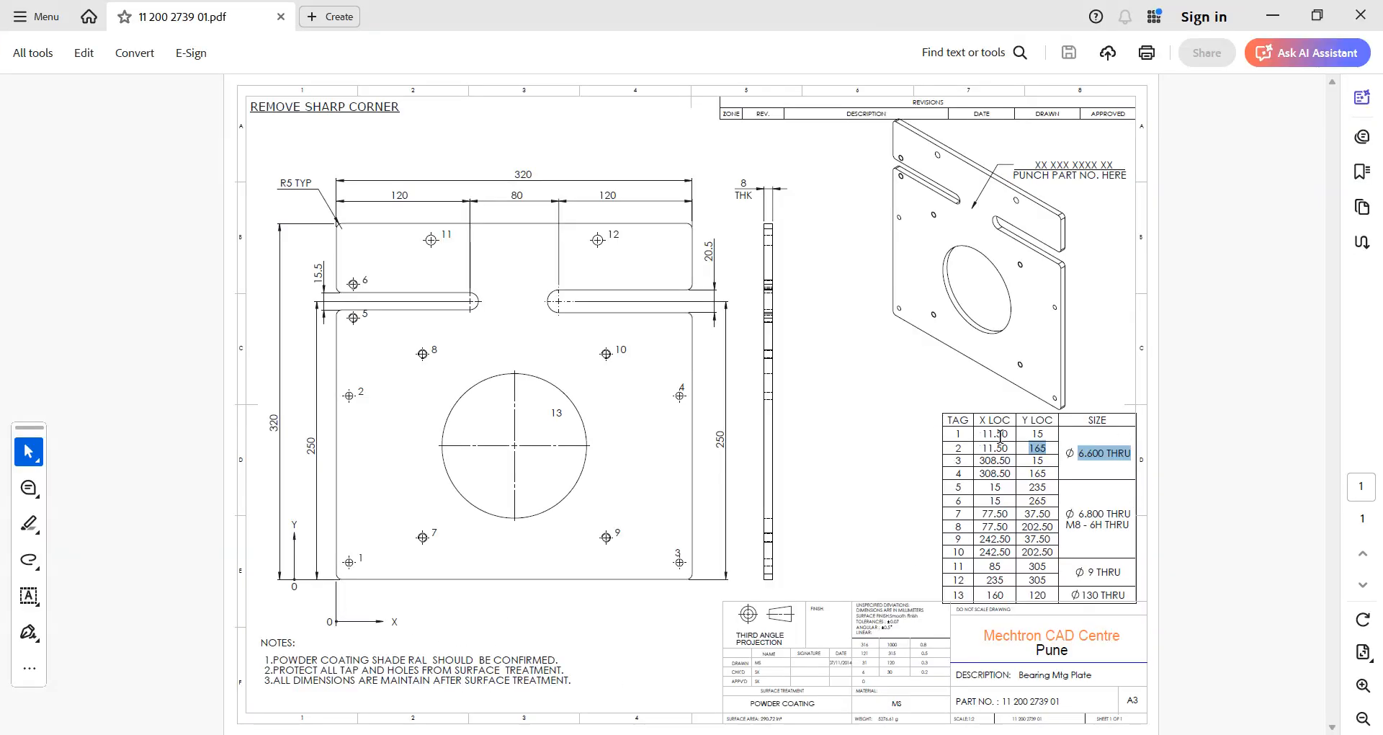
mouse_move(1000, 436)
mouse_down()
mouse_move(981, 448)
mouse_move(1010, 448)
mouse_up()
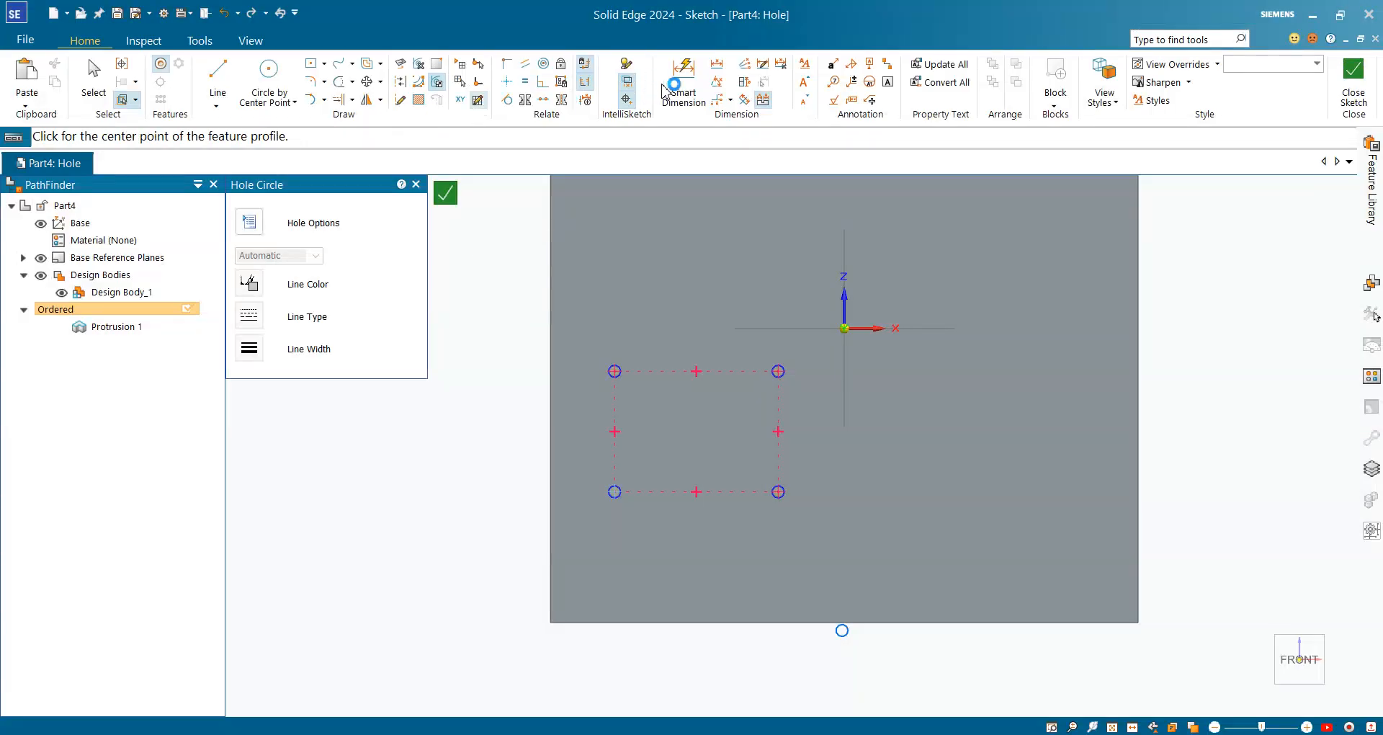
Dimension the lower-left hole 11.5 mm from the left edge and 15 mm from the bottom edge
click(685, 90)
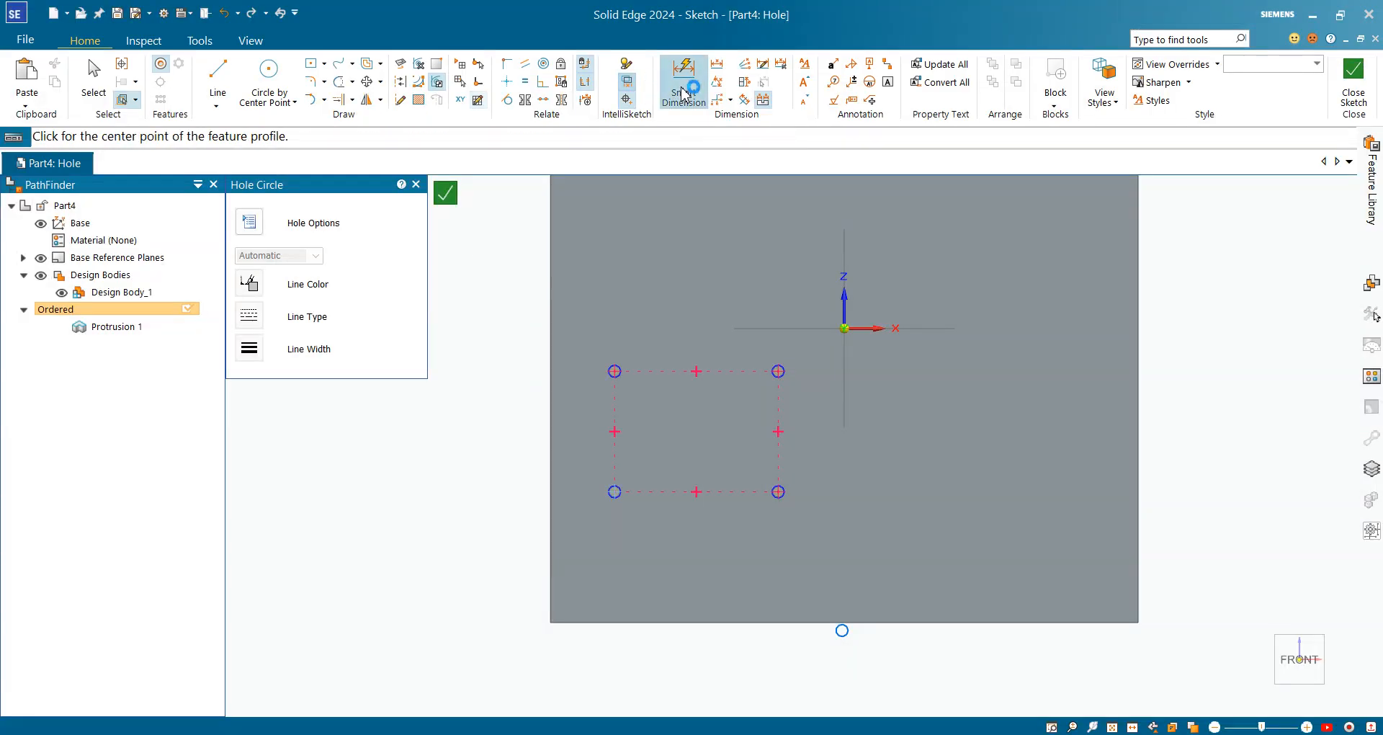
click(552, 527)
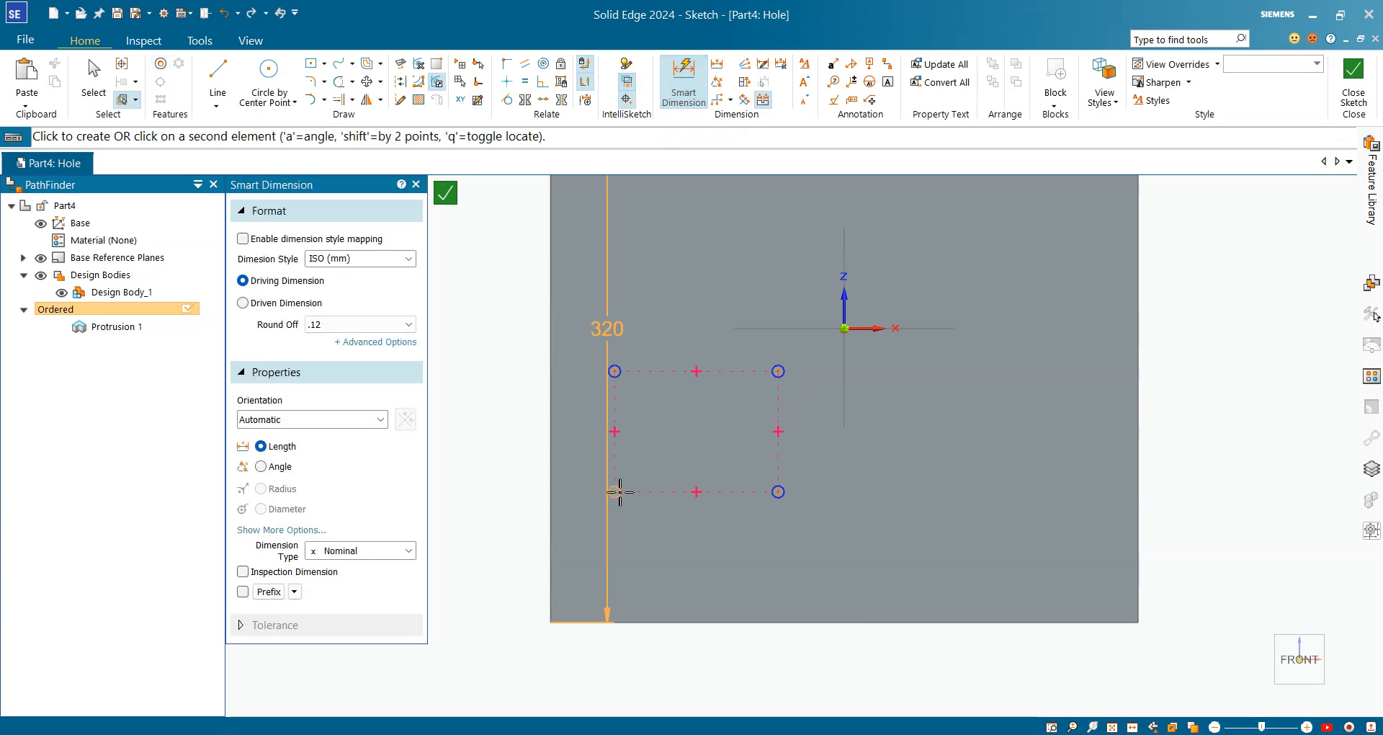
click(620, 494)
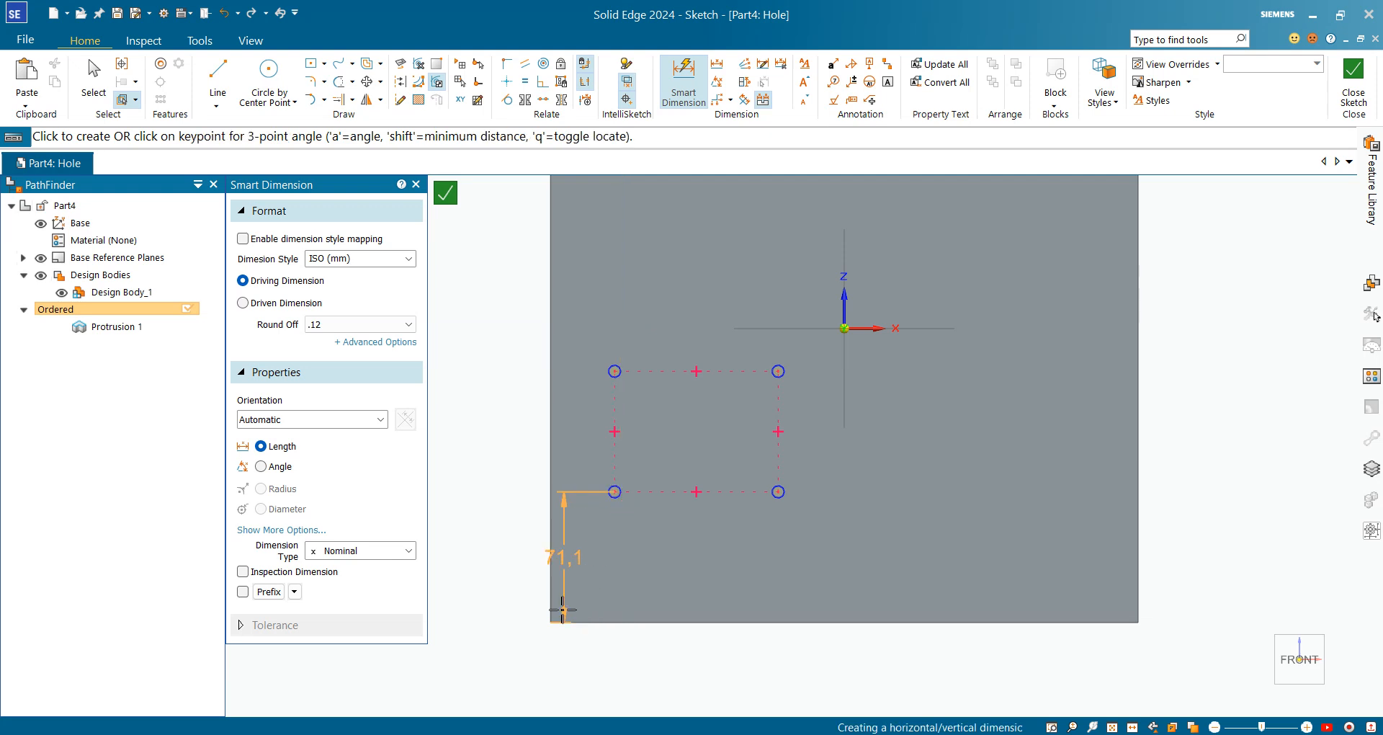
click(592, 655)
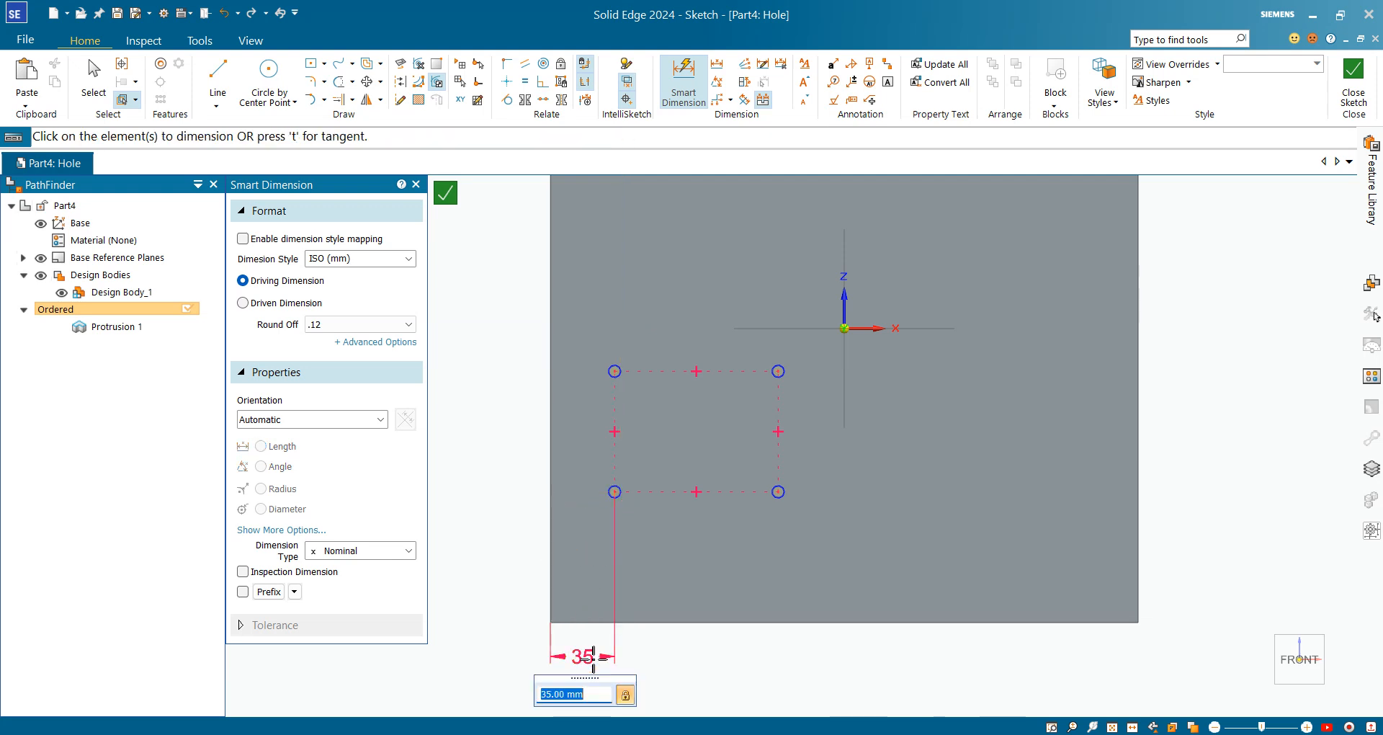
text(11.5)
key(Return)
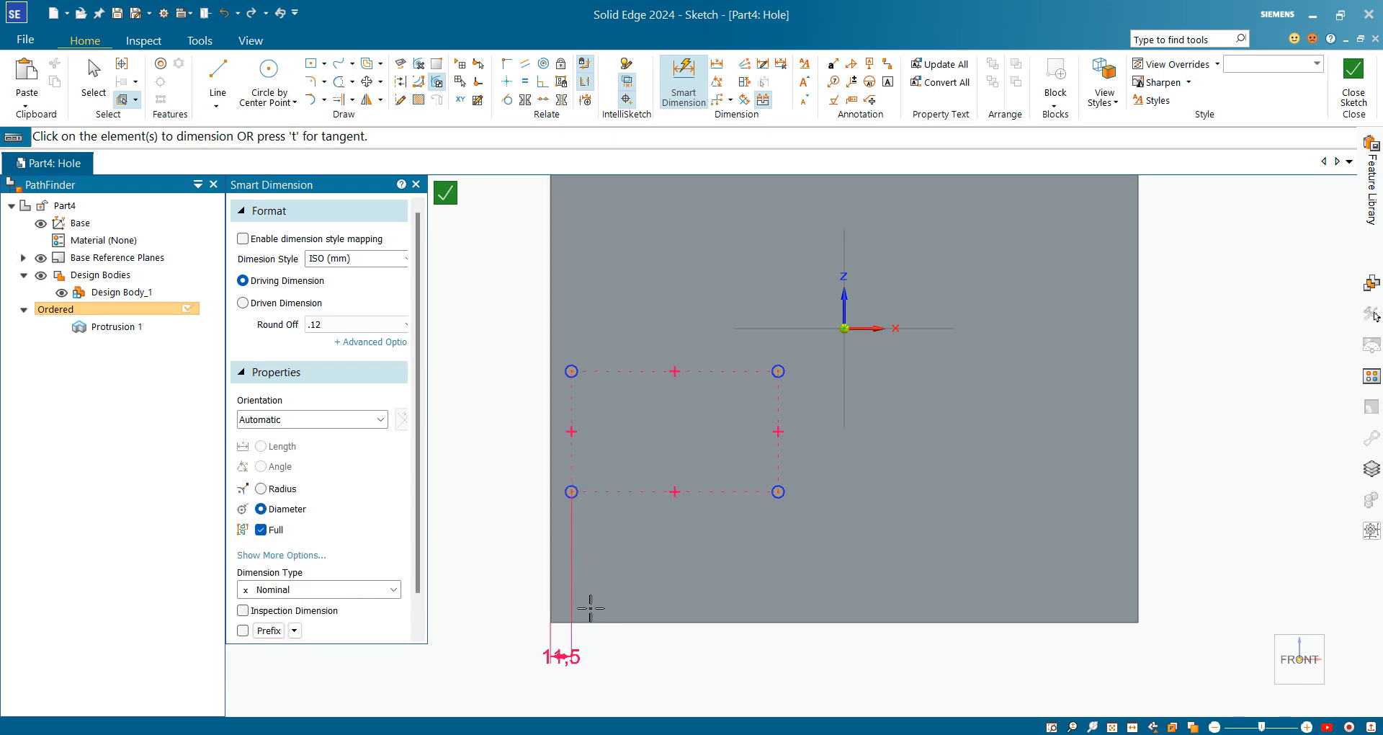
click(572, 491)
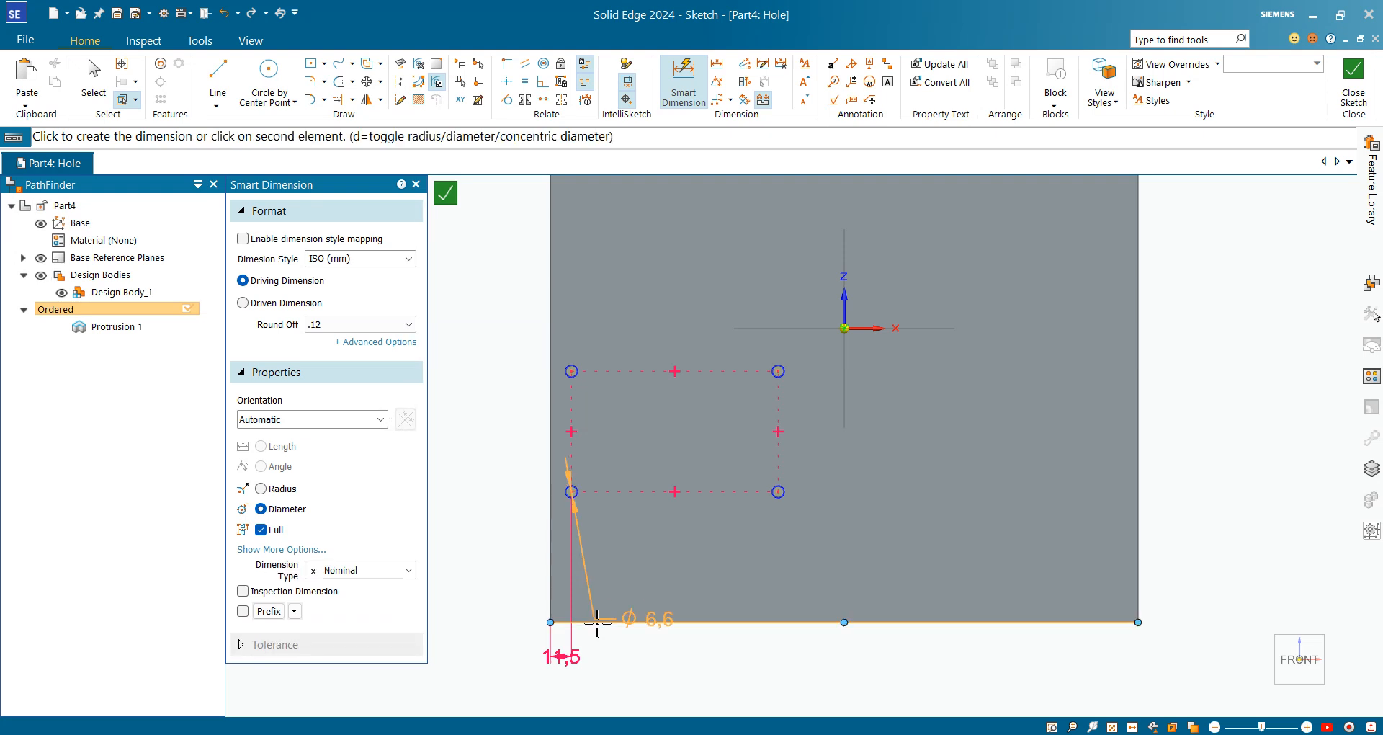
click(598, 621)
click(501, 569)
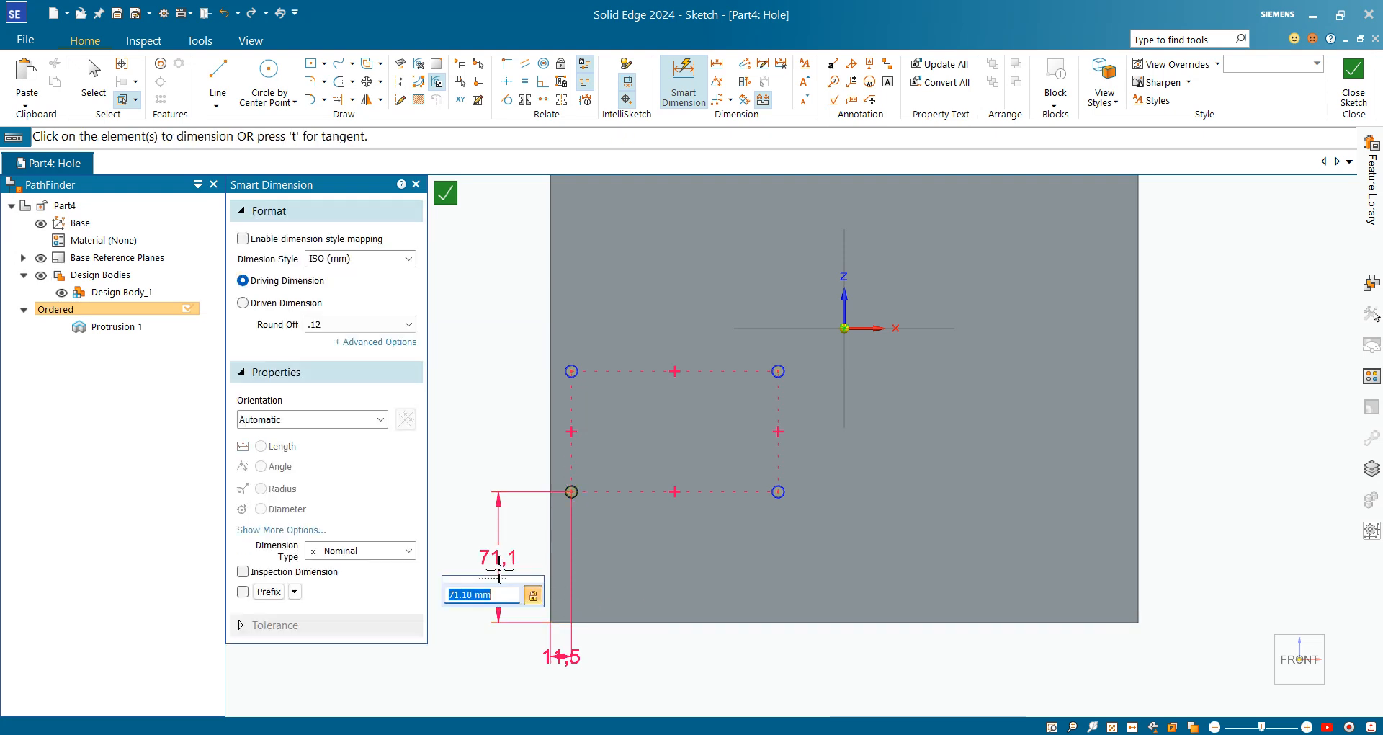
text(16)
key(Return)
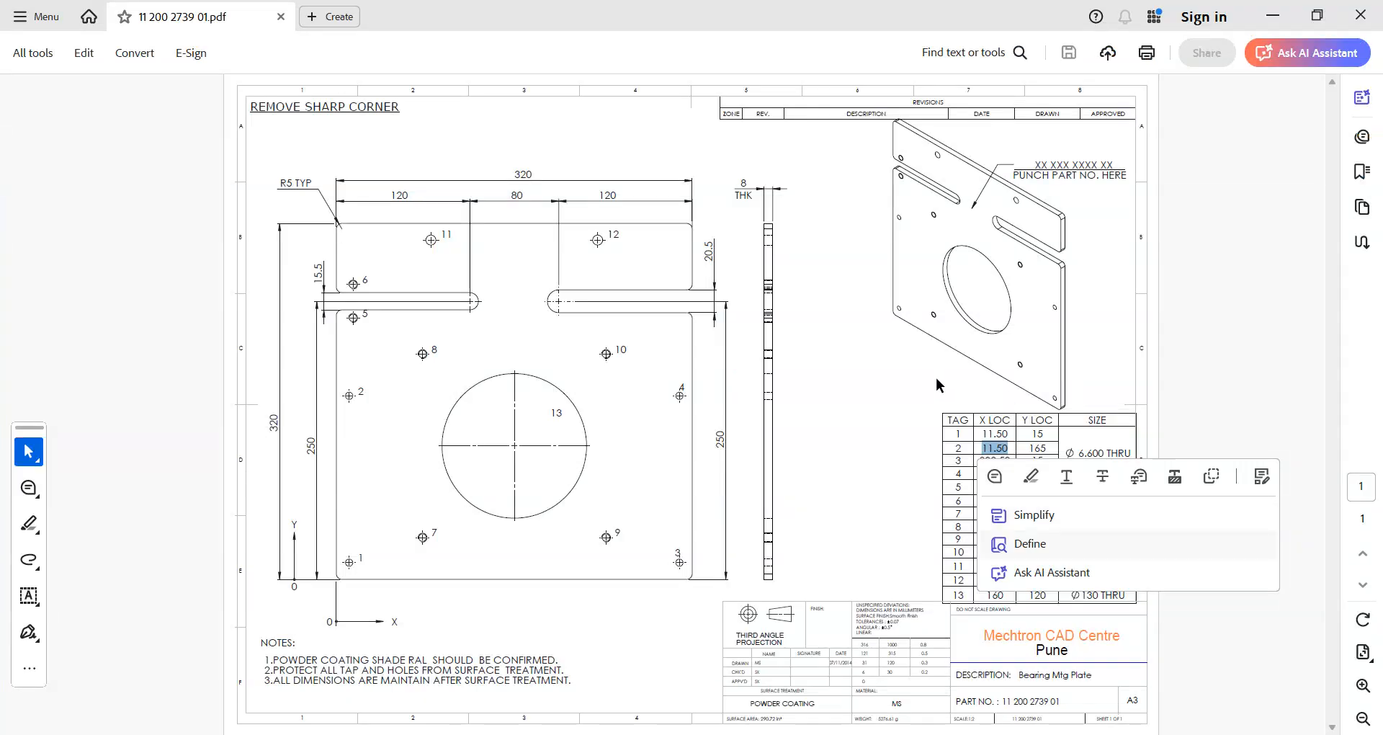
Check the hole table's X and Y locations, including 165, for holes 1 and 2
click(1012, 459)
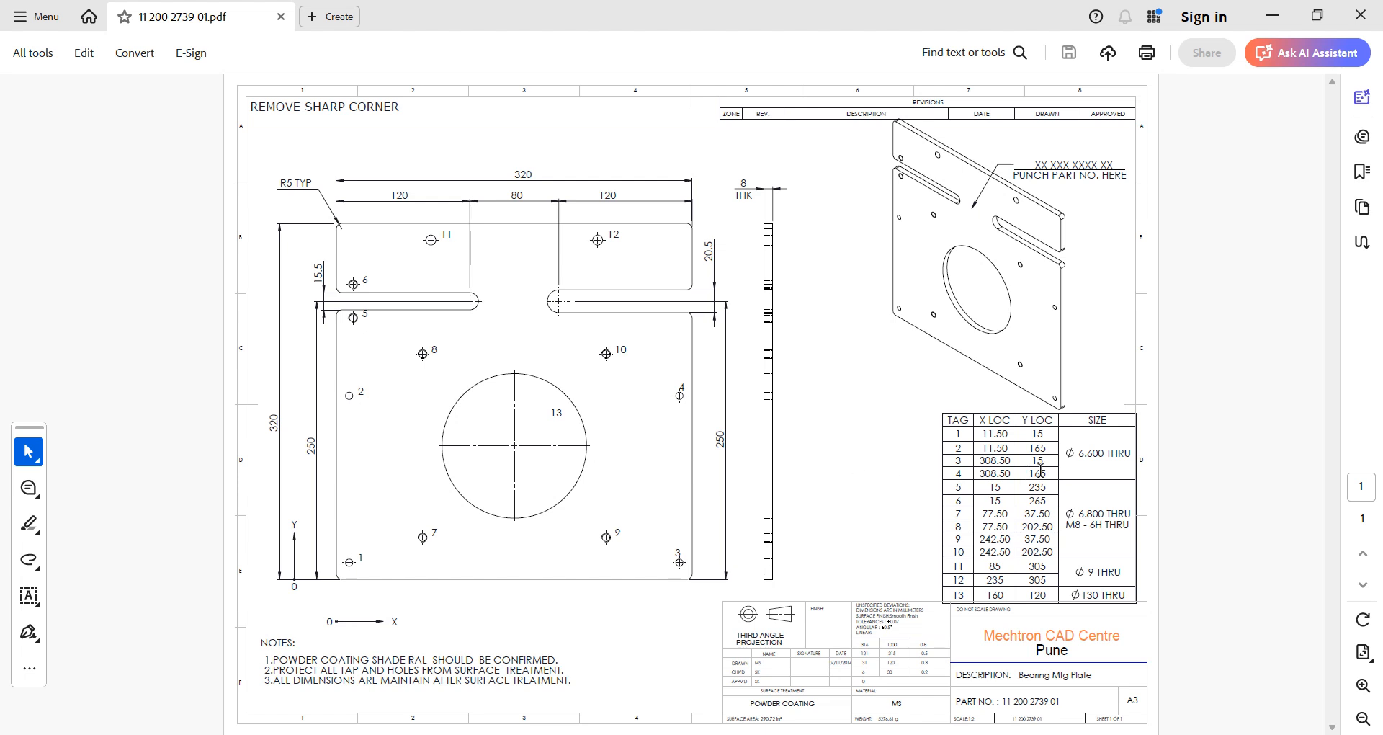
drag(1052, 448, 1022, 448)
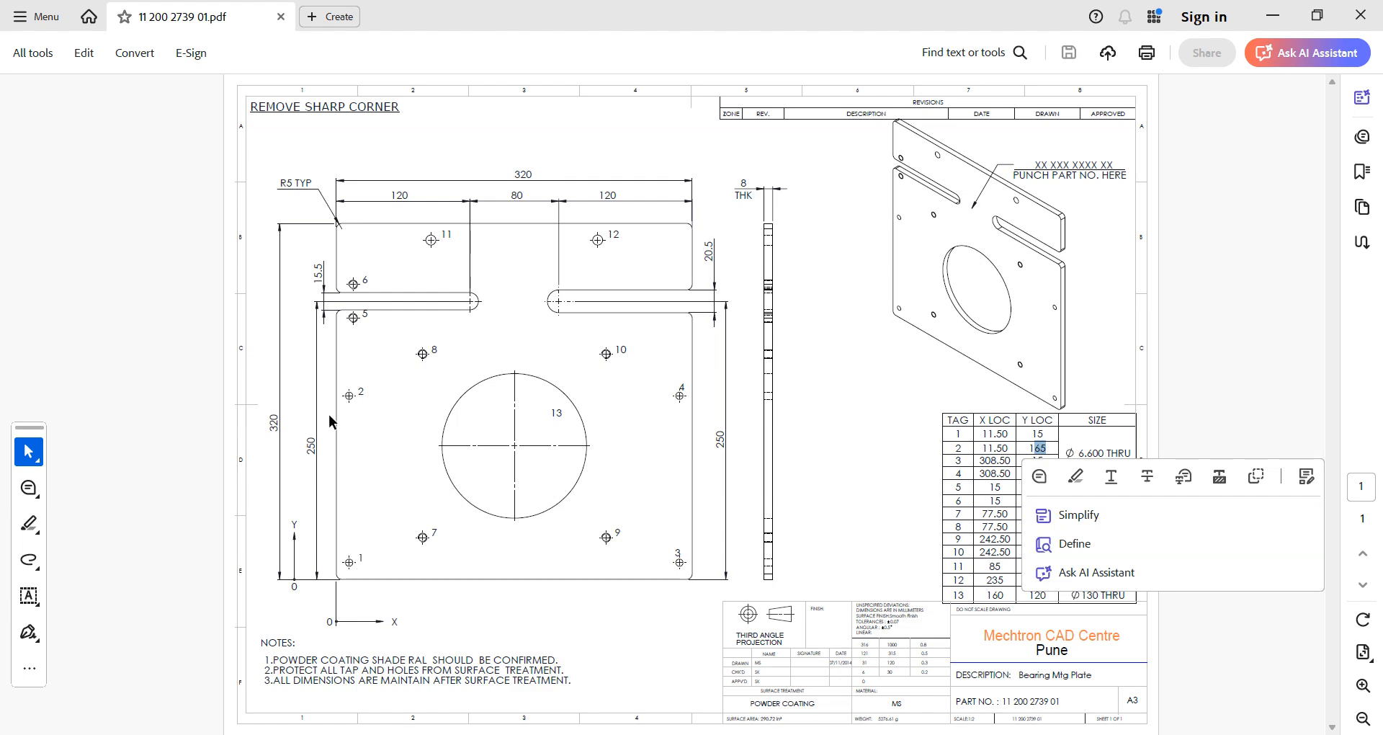
drag(1049, 451, 1043, 437)
key(alt+Tab)
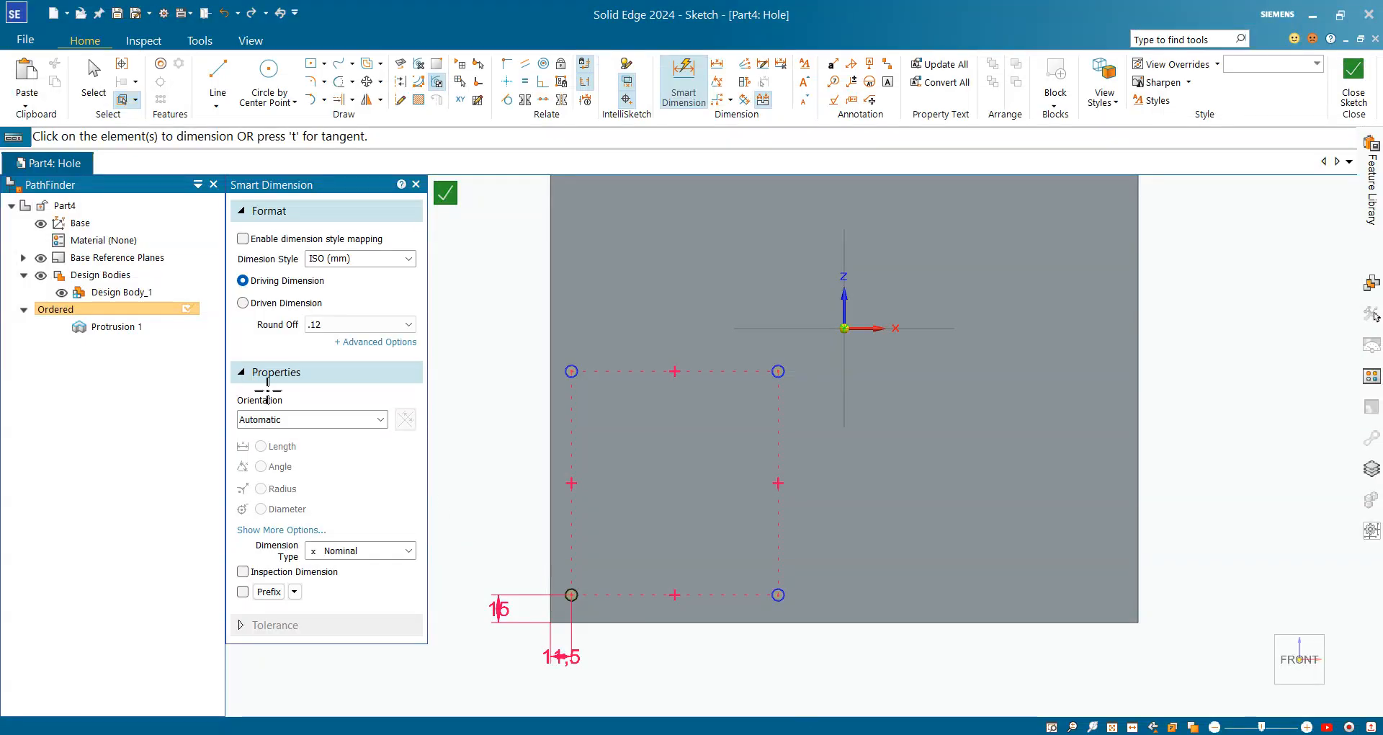
Dimension the bottom-left and top-left hole circles 165 mm apart vertically
click(581, 598)
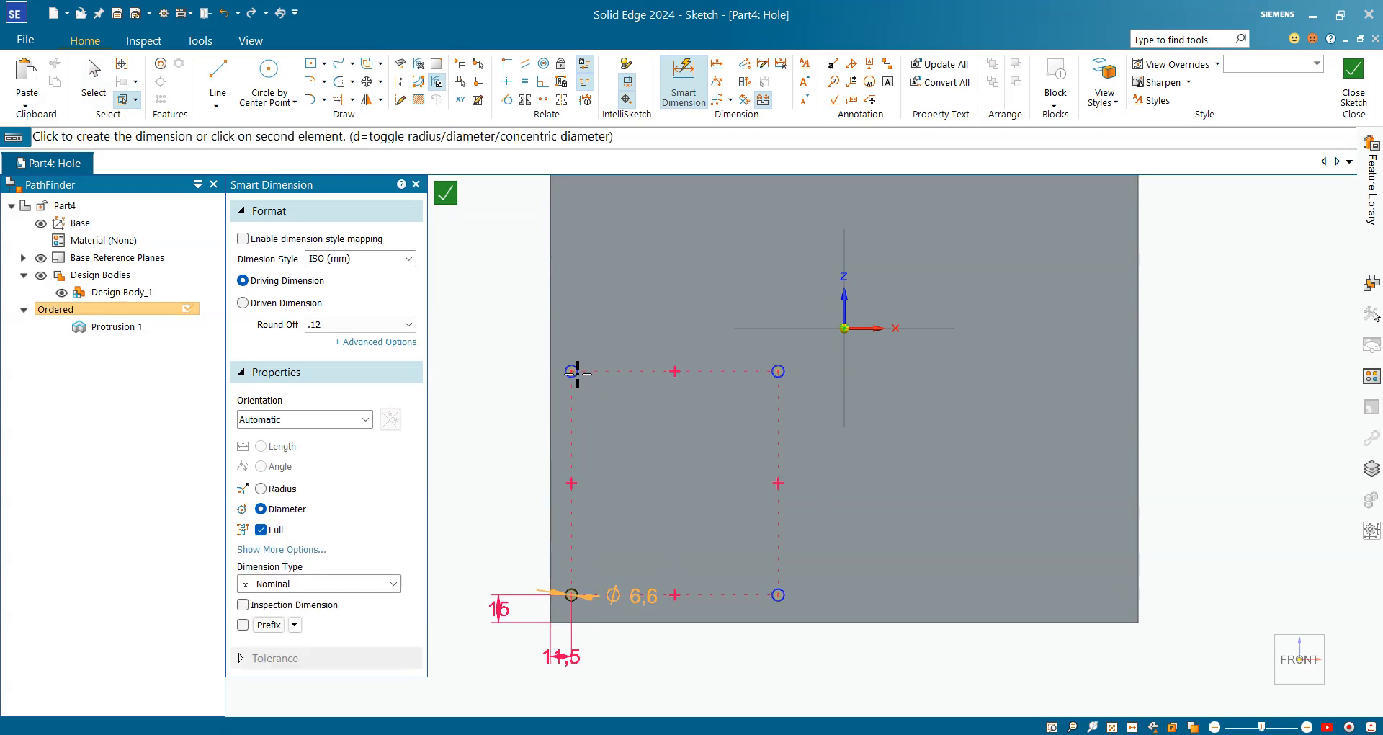
click(573, 372)
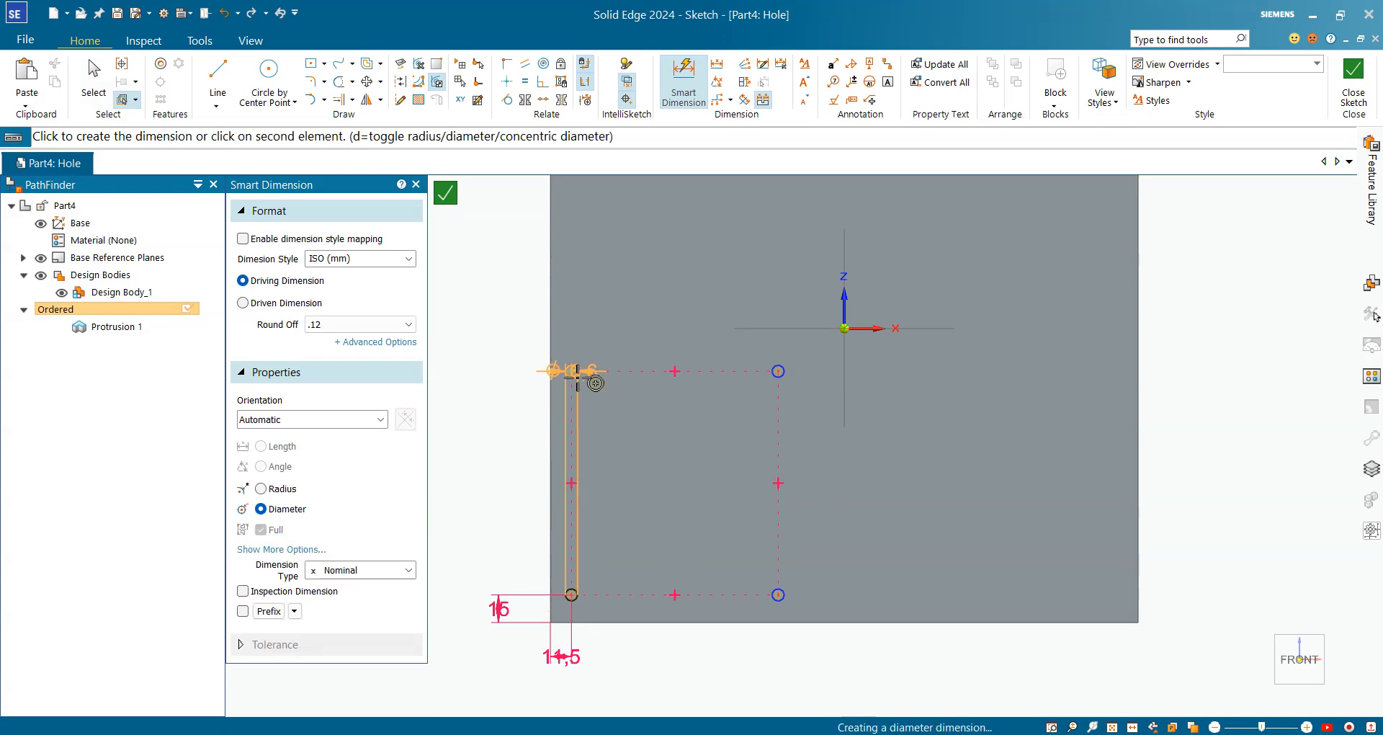
click(499, 444)
text(165)
key(Return)
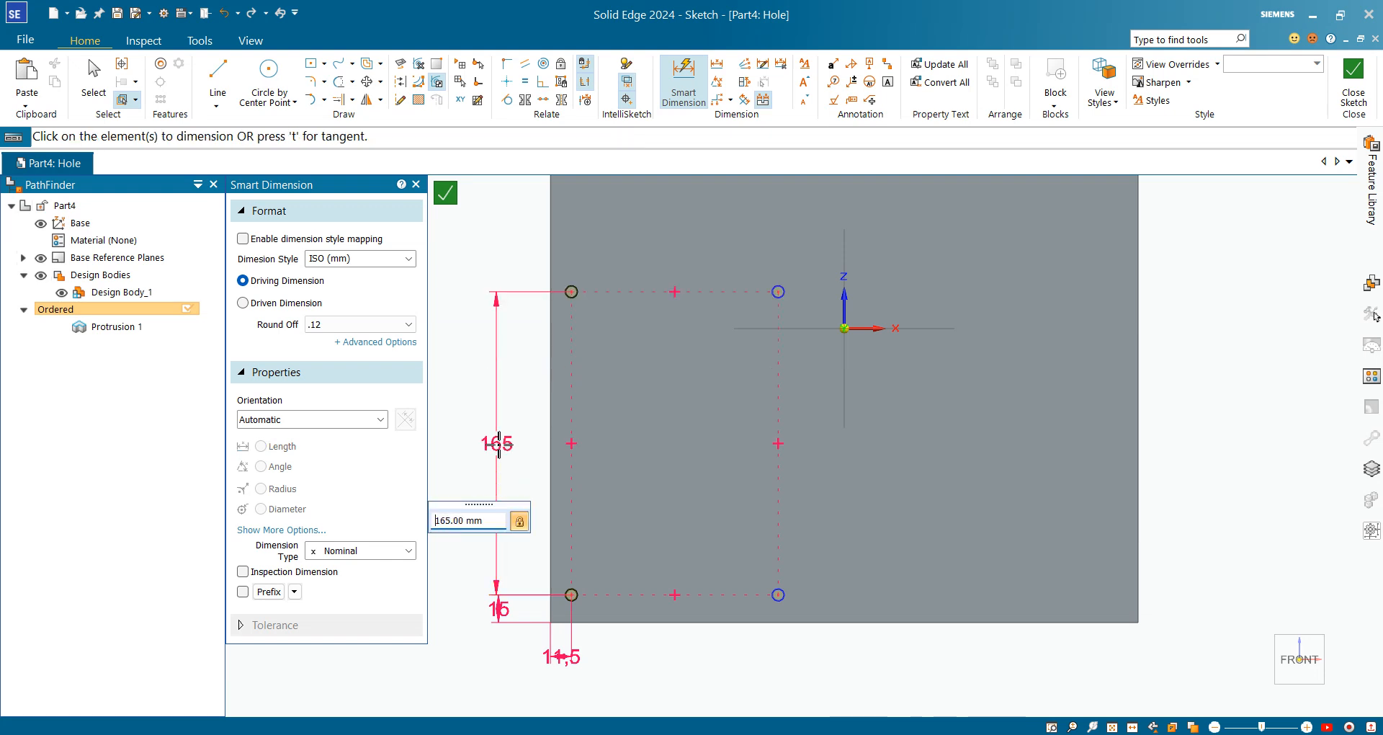
Check holes 3 and 4 at X 308.50 in the PDF drawing's hole table
scroll(498, 444, down, 5)
scroll(569, 430, up, 3)
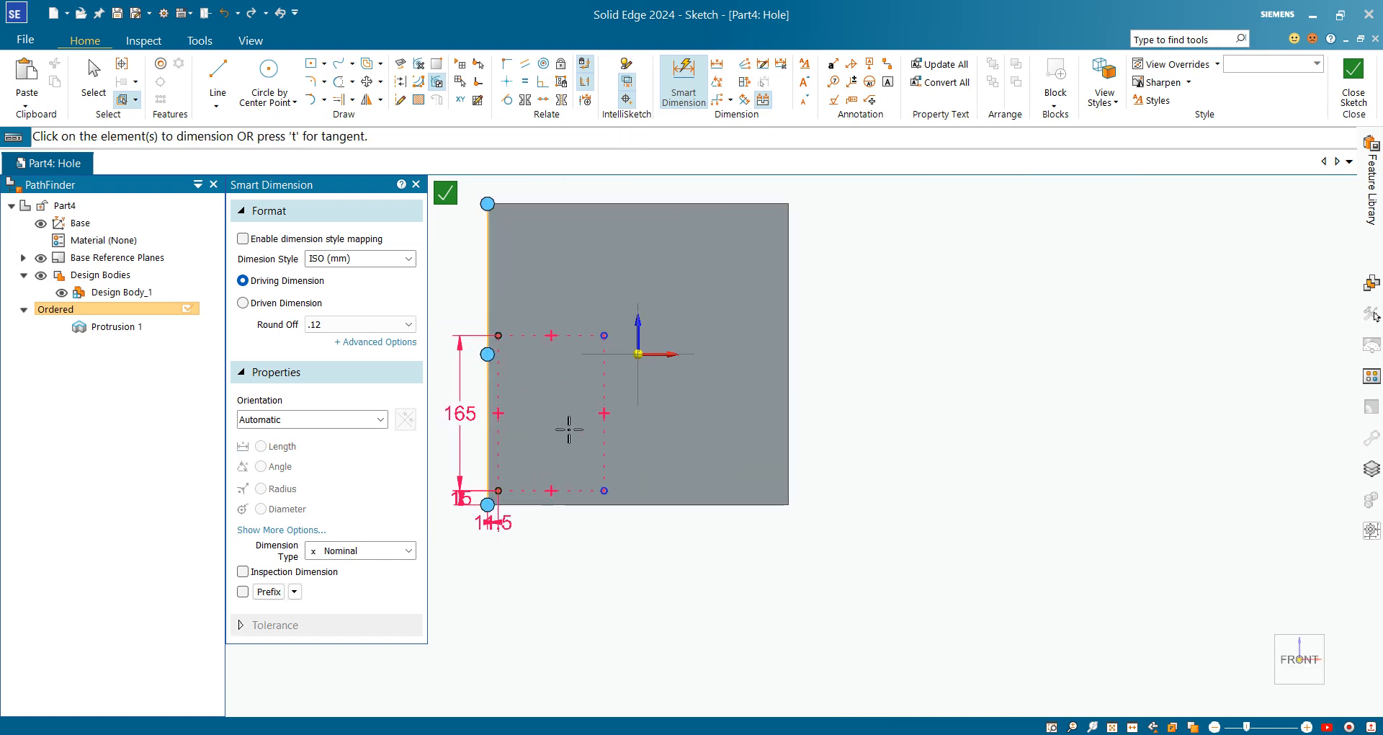
key(alt+Tab)
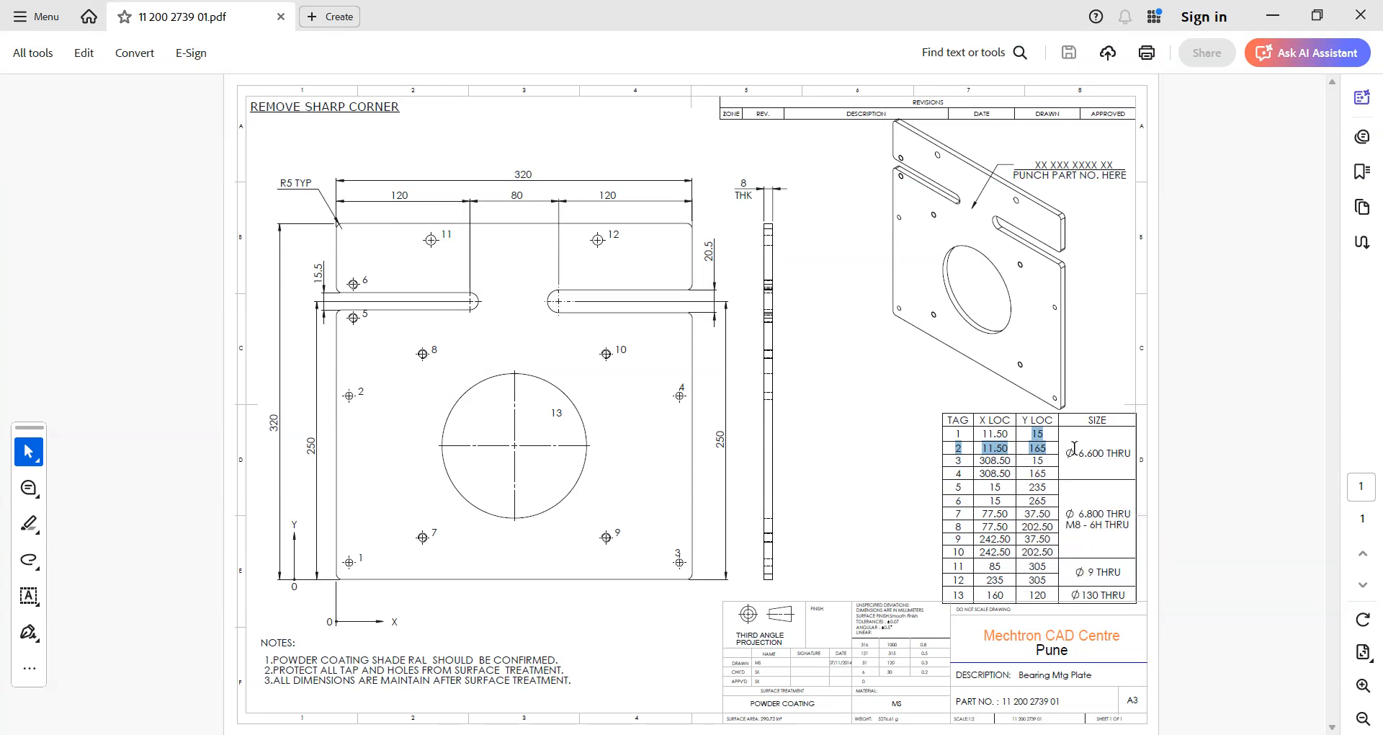
drag(1013, 476, 981, 459)
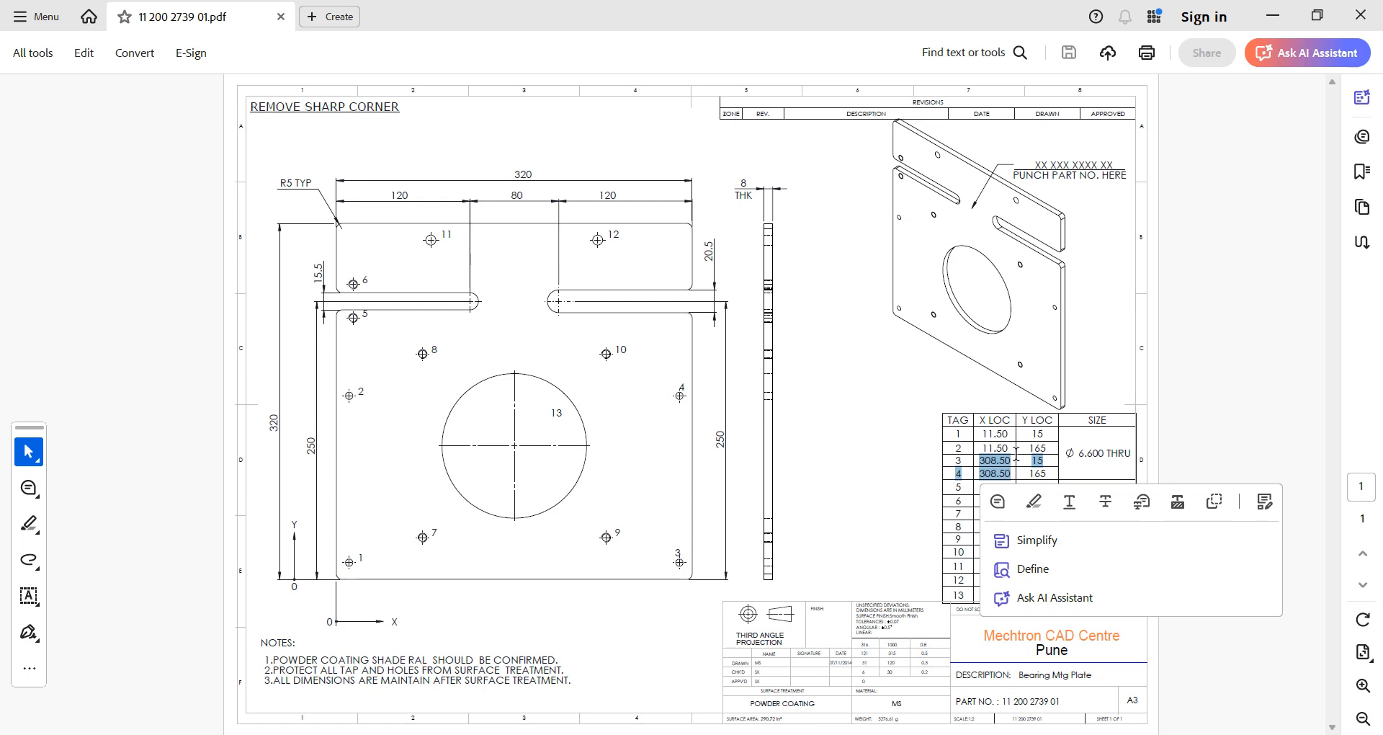
Back in the sketch, dimension the two bottom hole circles 297 mm apart horizontally (308.5-11.5)
key(alt+Tab)
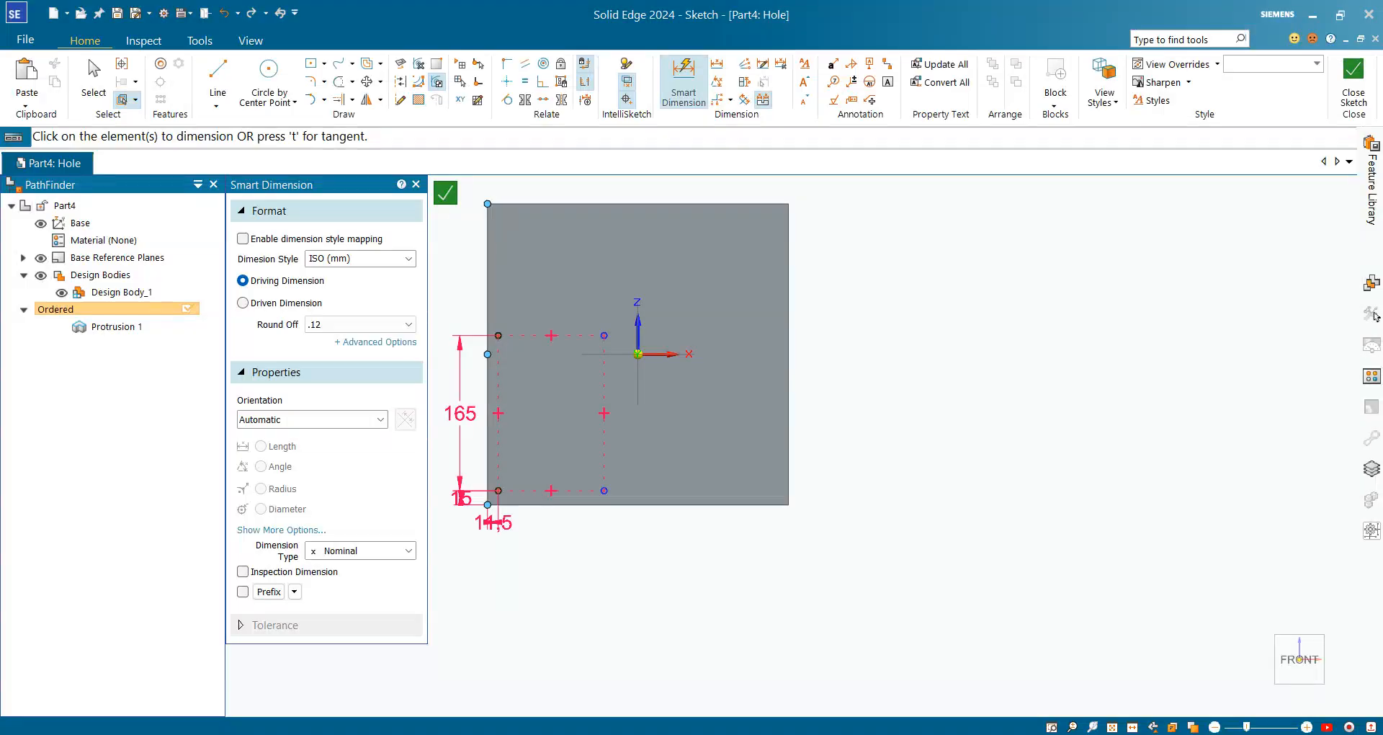
scroll(508, 476, up, 3)
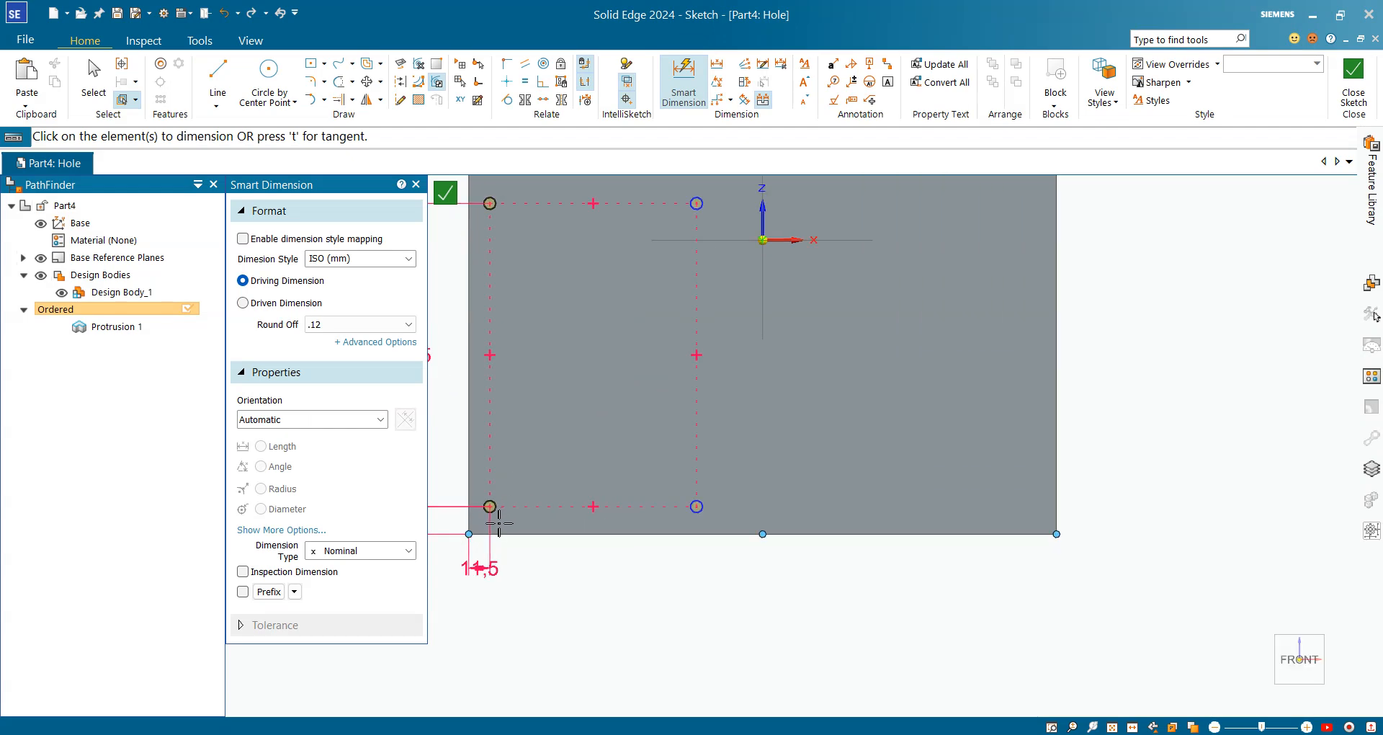
click(490, 511)
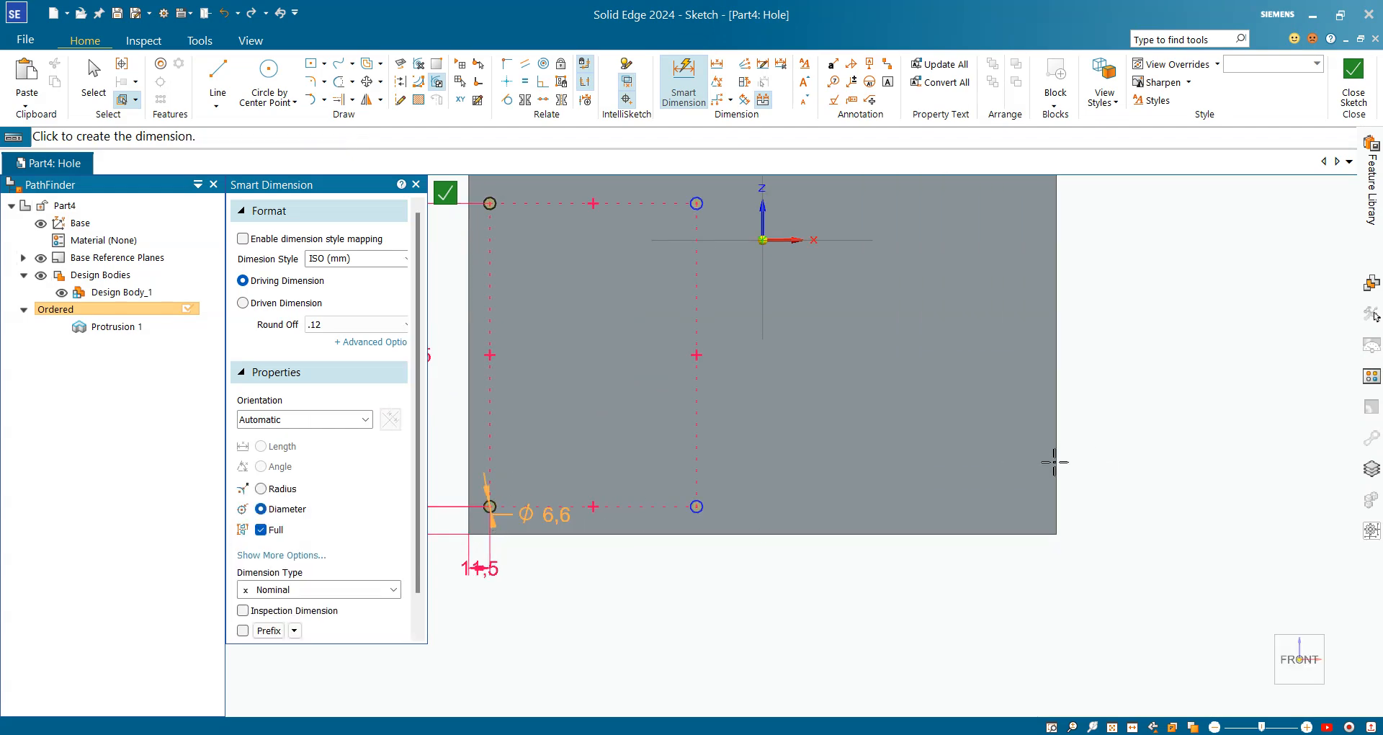
click(696, 506)
click(624, 565)
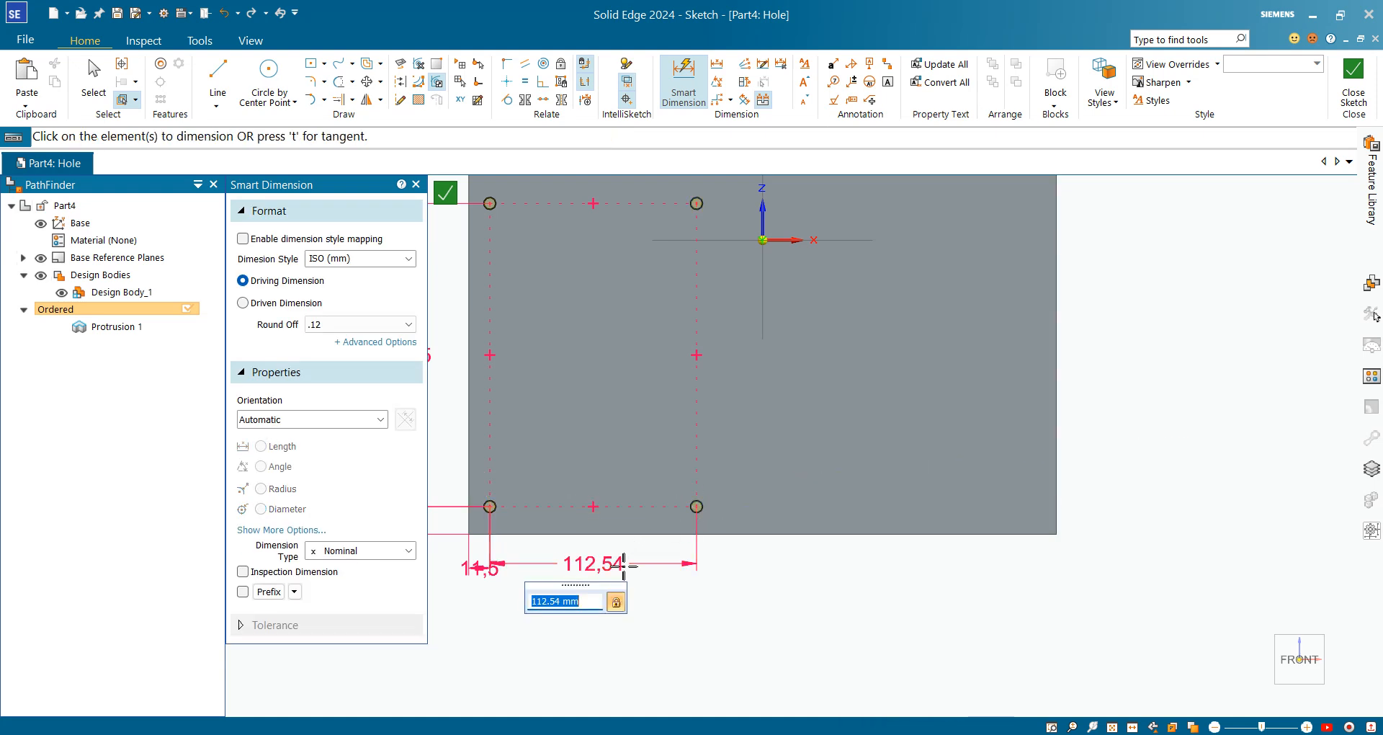
text(308.5-11.5)
key(Return)
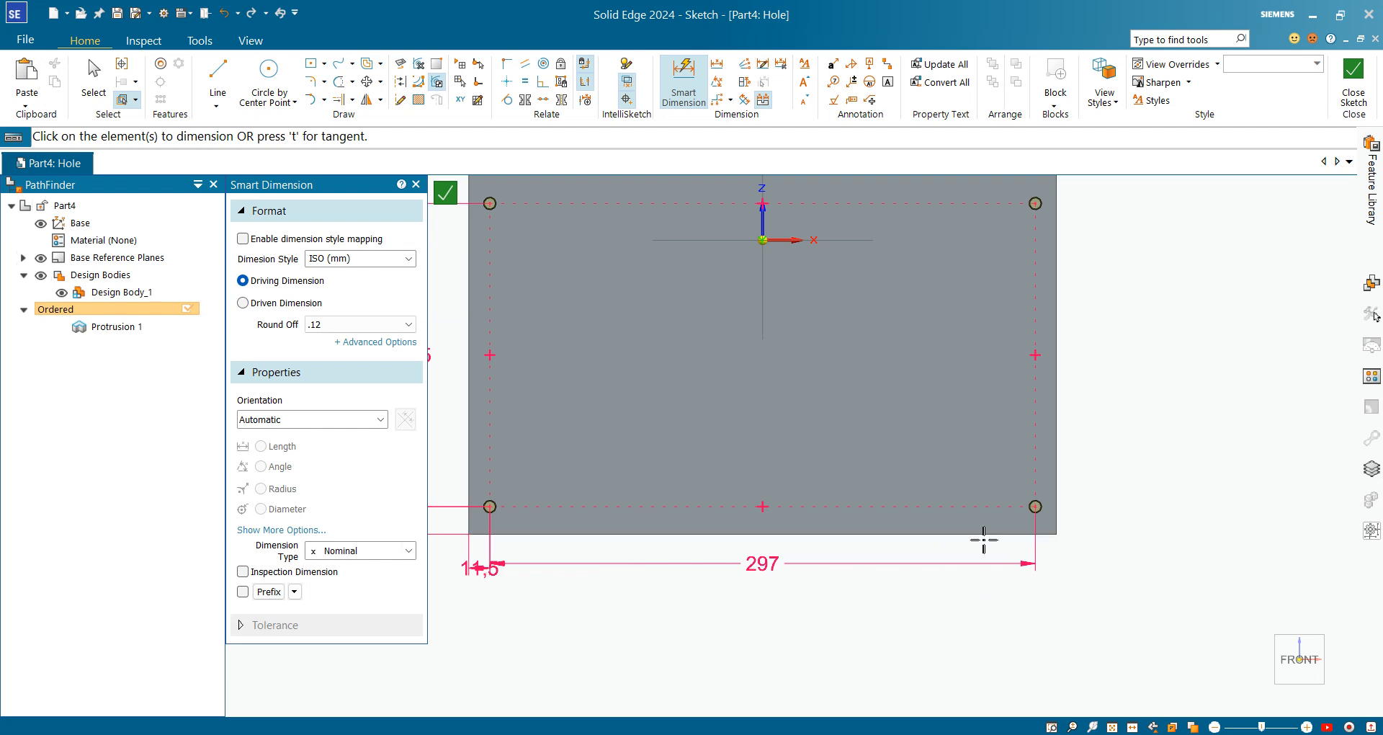
Zoom around the sketch to review the hole dimensions, then leave Smart Dimension
scroll(1147, 485, down, 2)
scroll(1148, 405, up, 1)
scroll(1057, 303, up, 2)
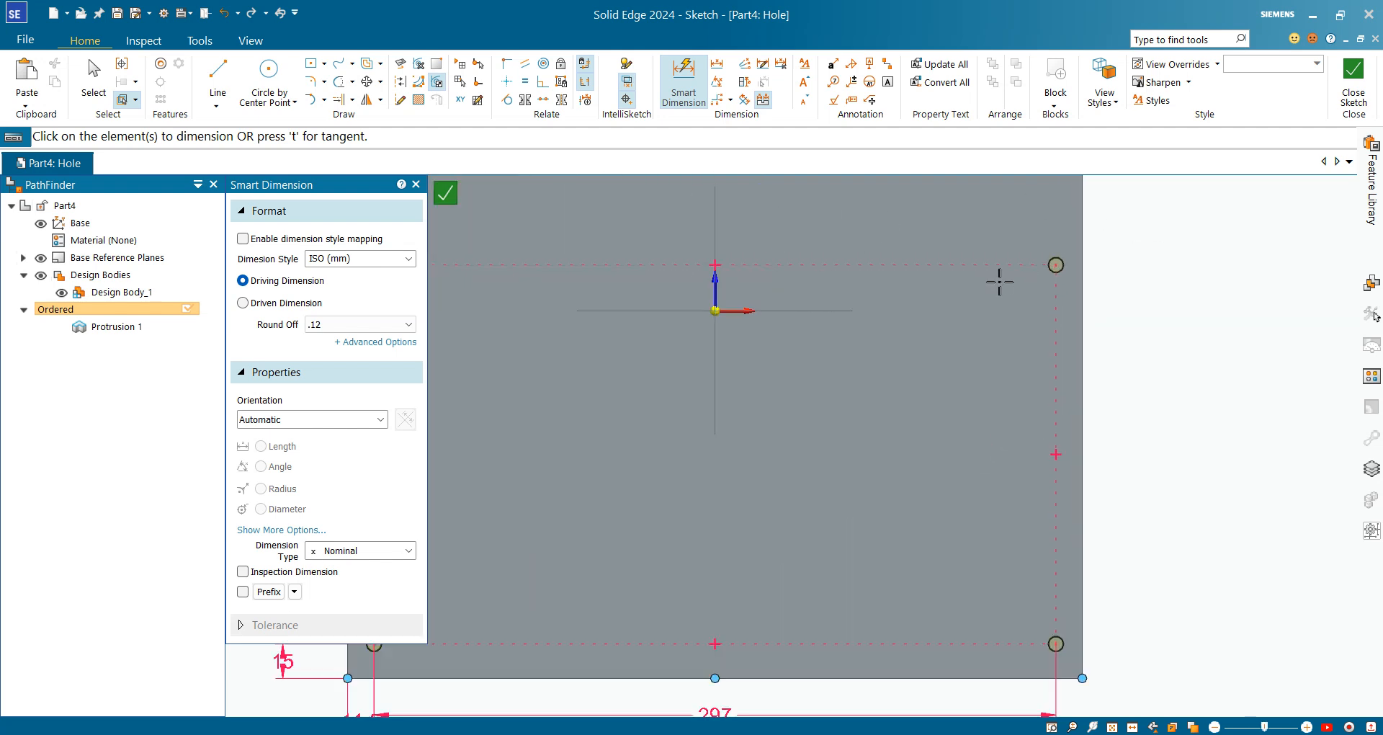
scroll(1052, 322, down, 3)
scroll(1112, 263, up, 4)
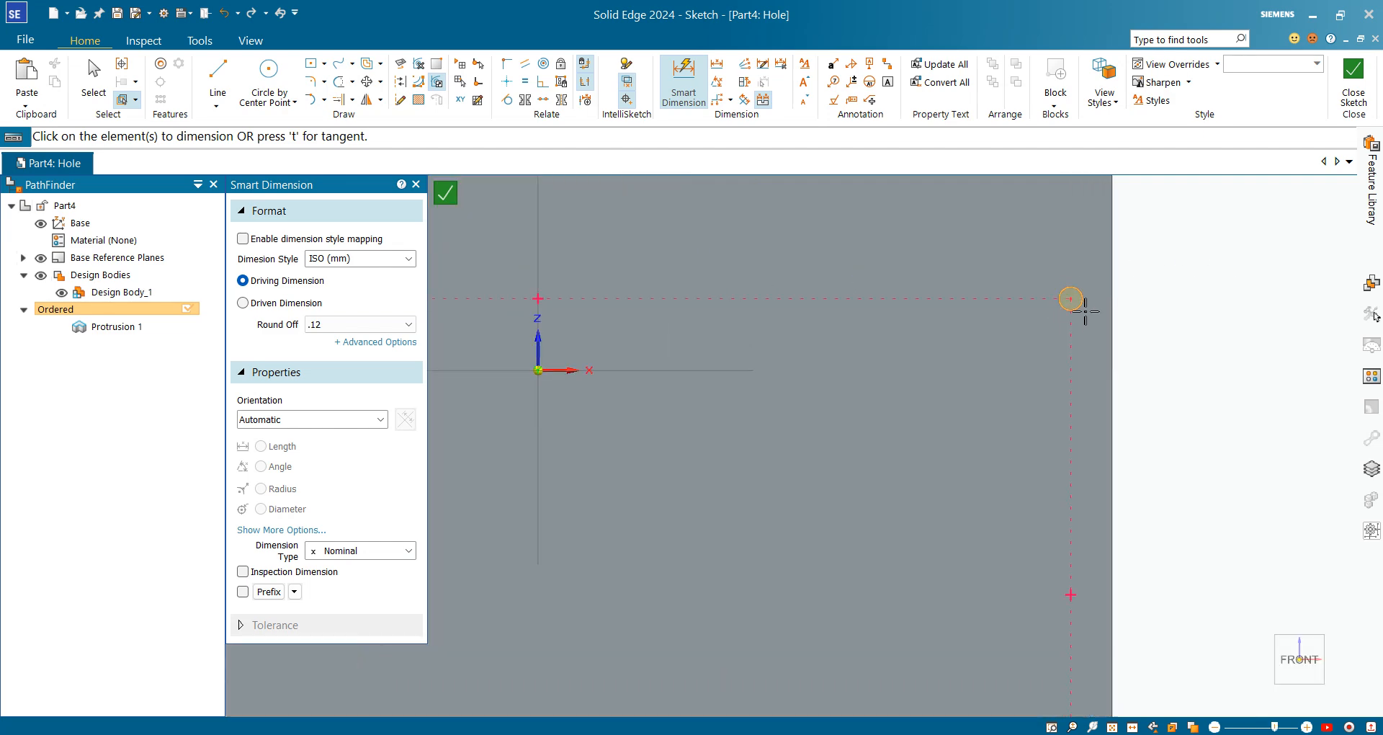
scroll(1044, 321, down, 4)
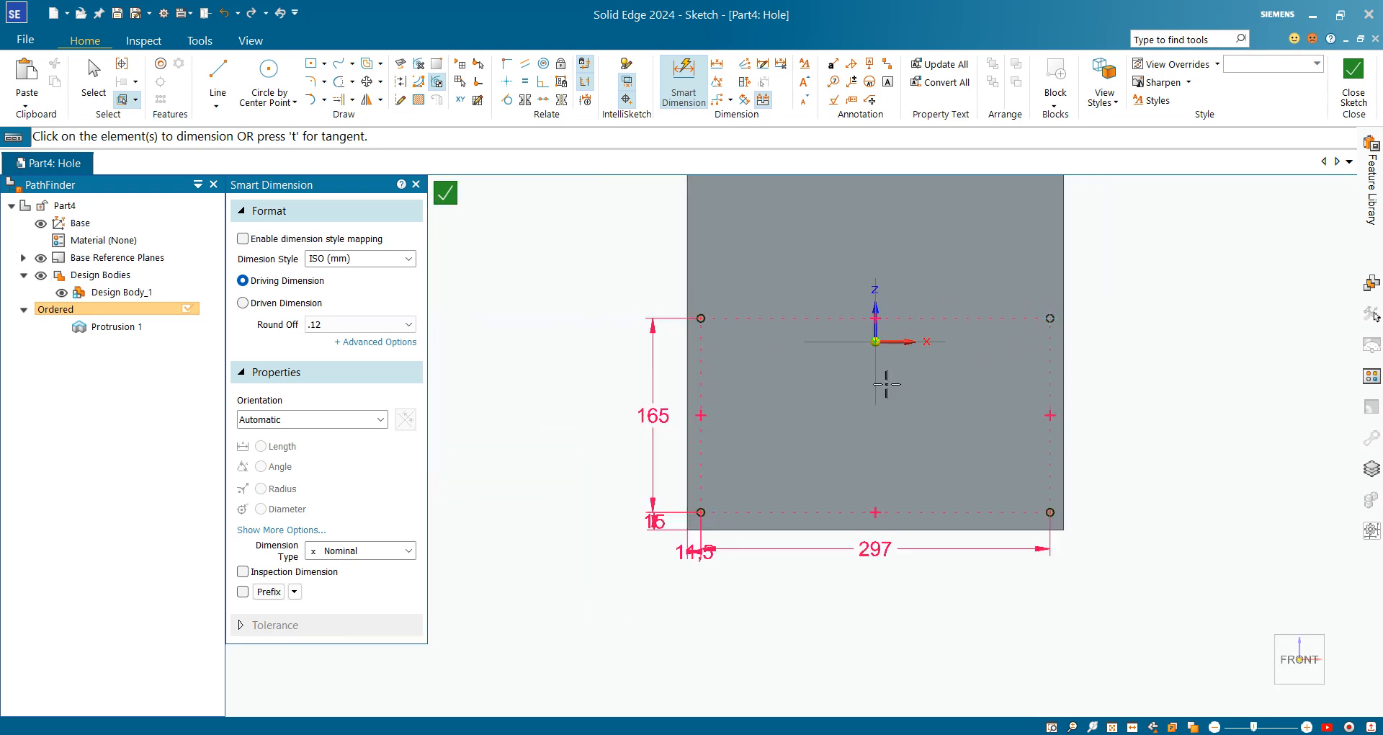
click(94, 78)
Delete the guide lines joining the two top circles and the two left circles
click(822, 319)
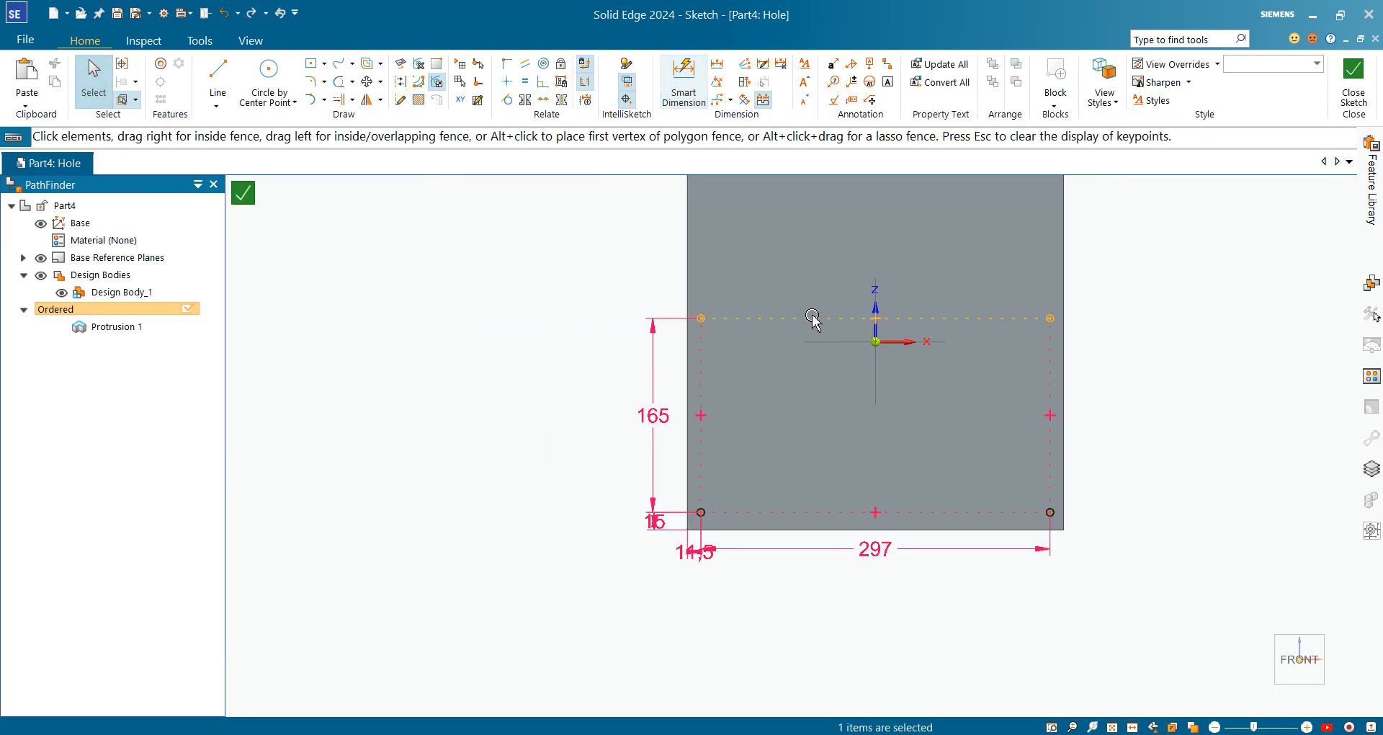
scroll(823, 325, up, 2)
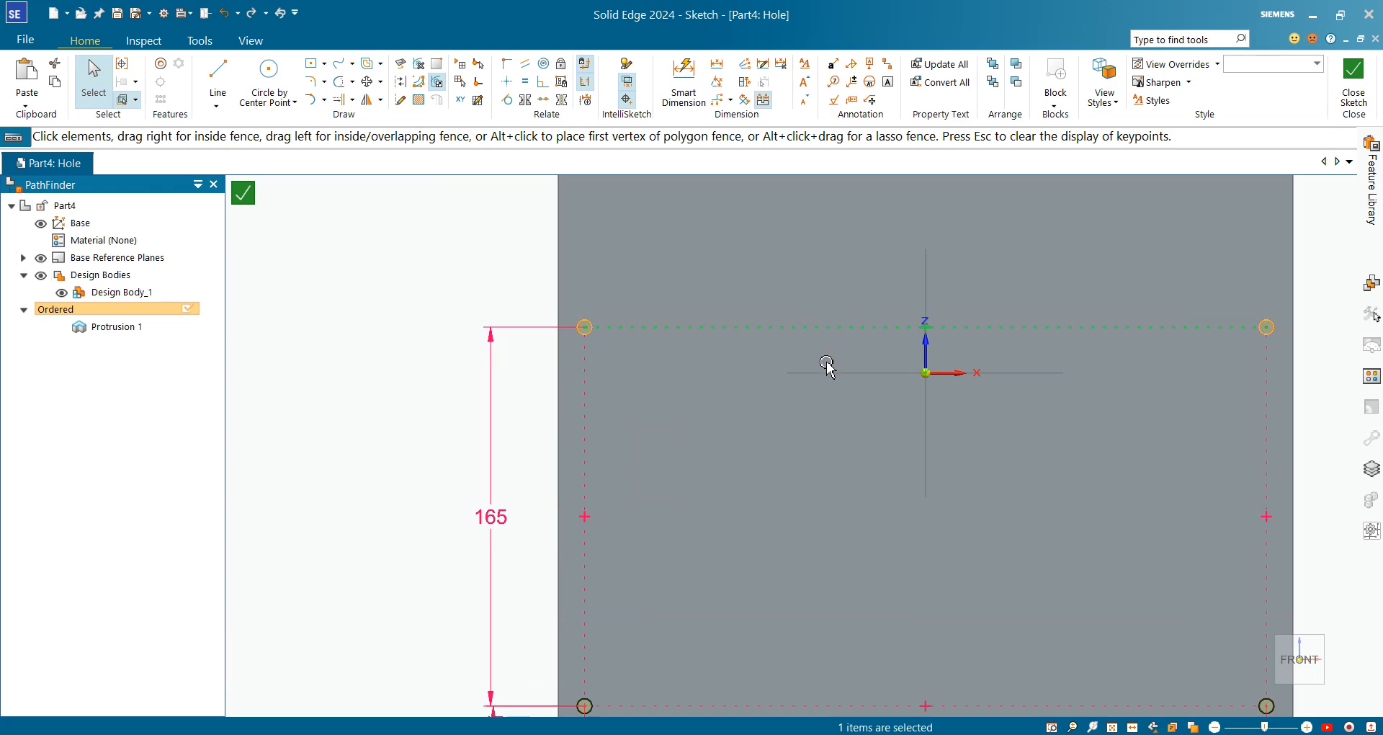
key(Escape)
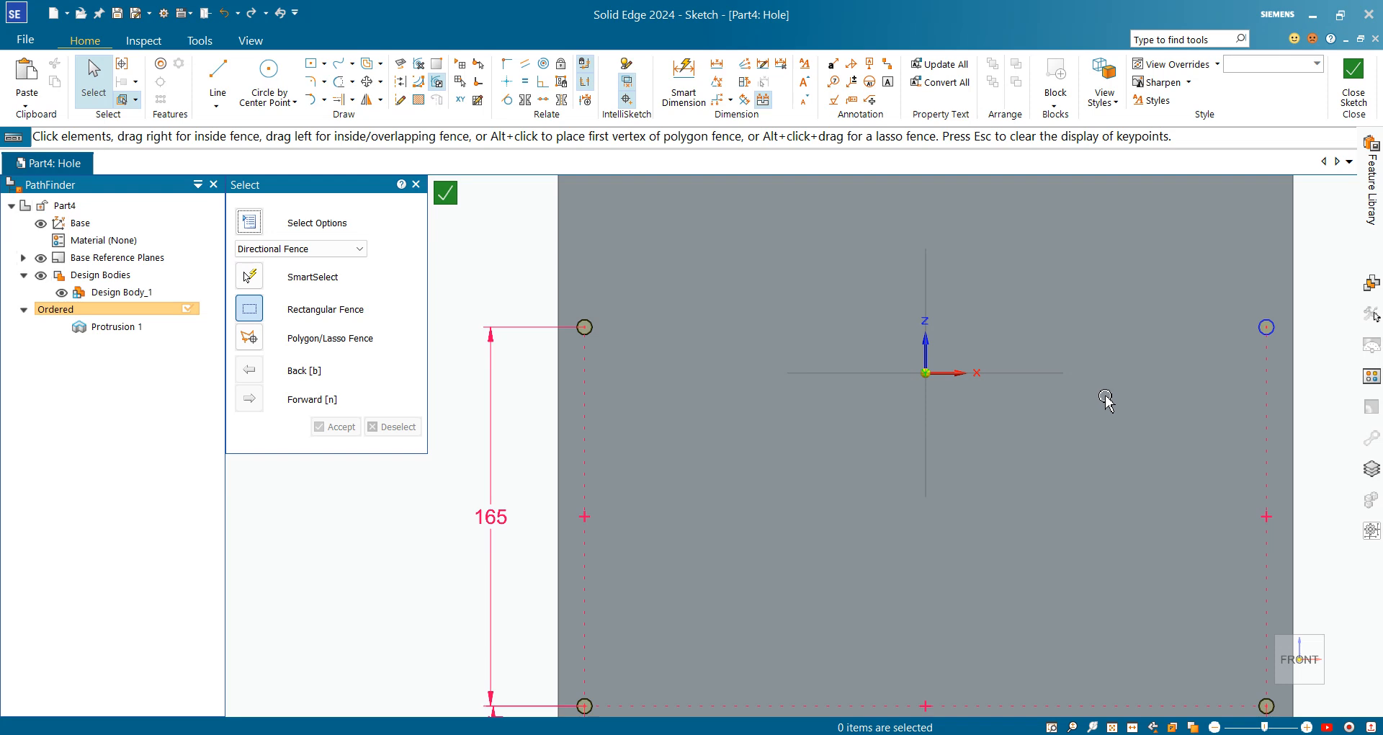
click(584, 408)
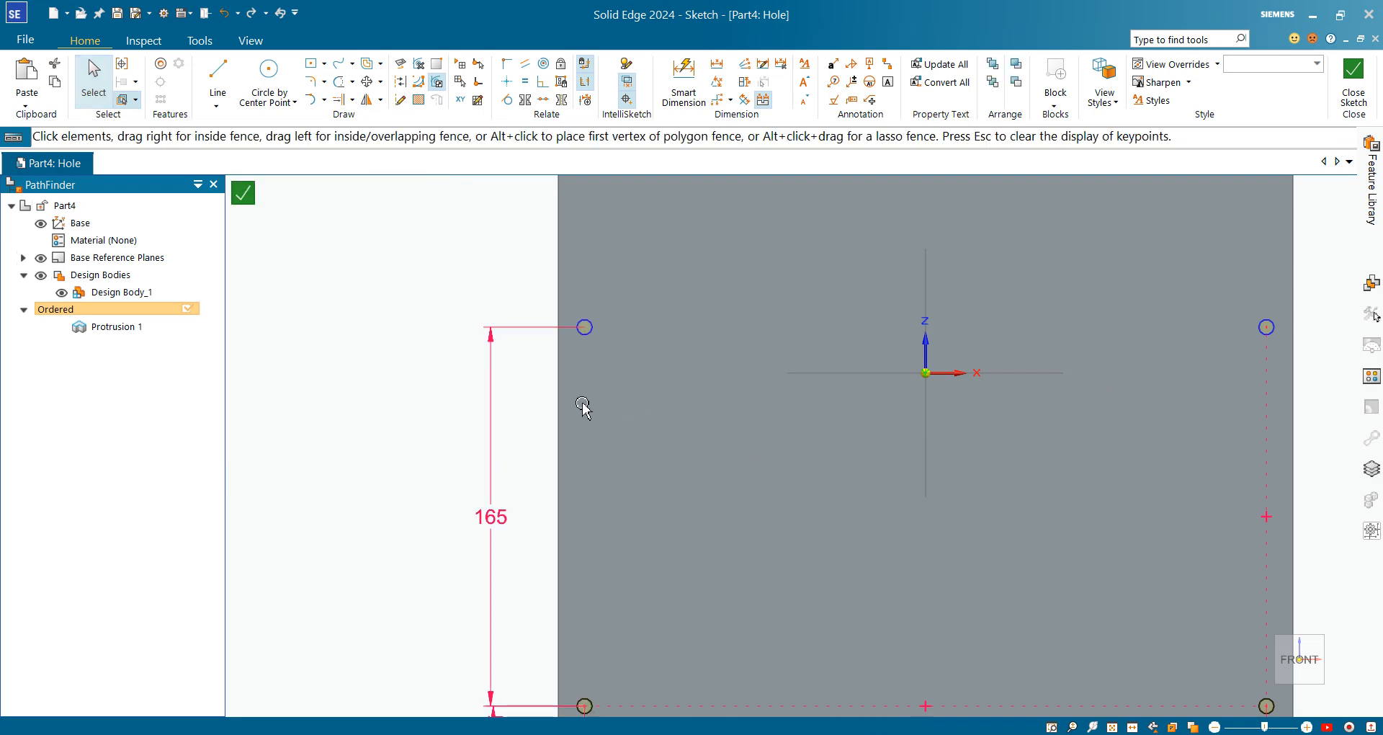
key(Escape)
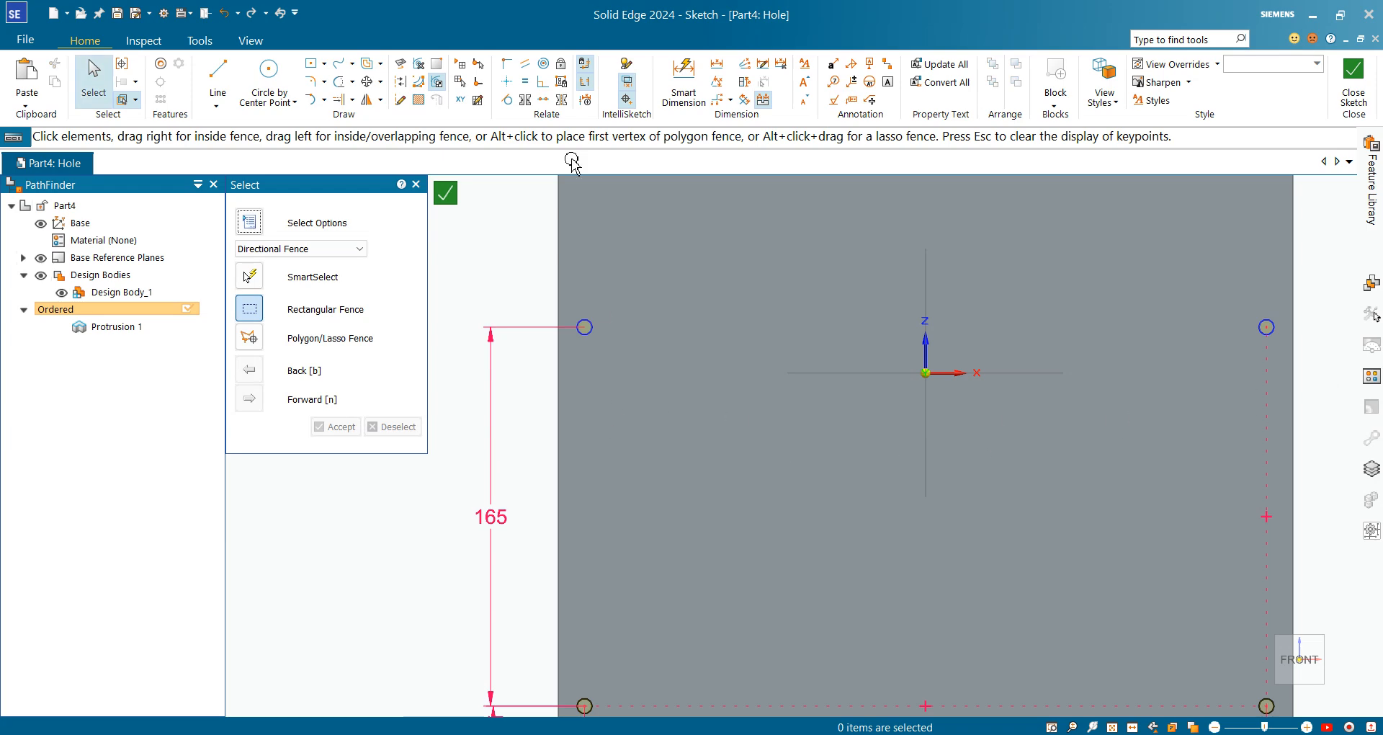
Align the top-left circle centre vertically above the lower-left circle
click(508, 82)
scroll(609, 676, up, 3)
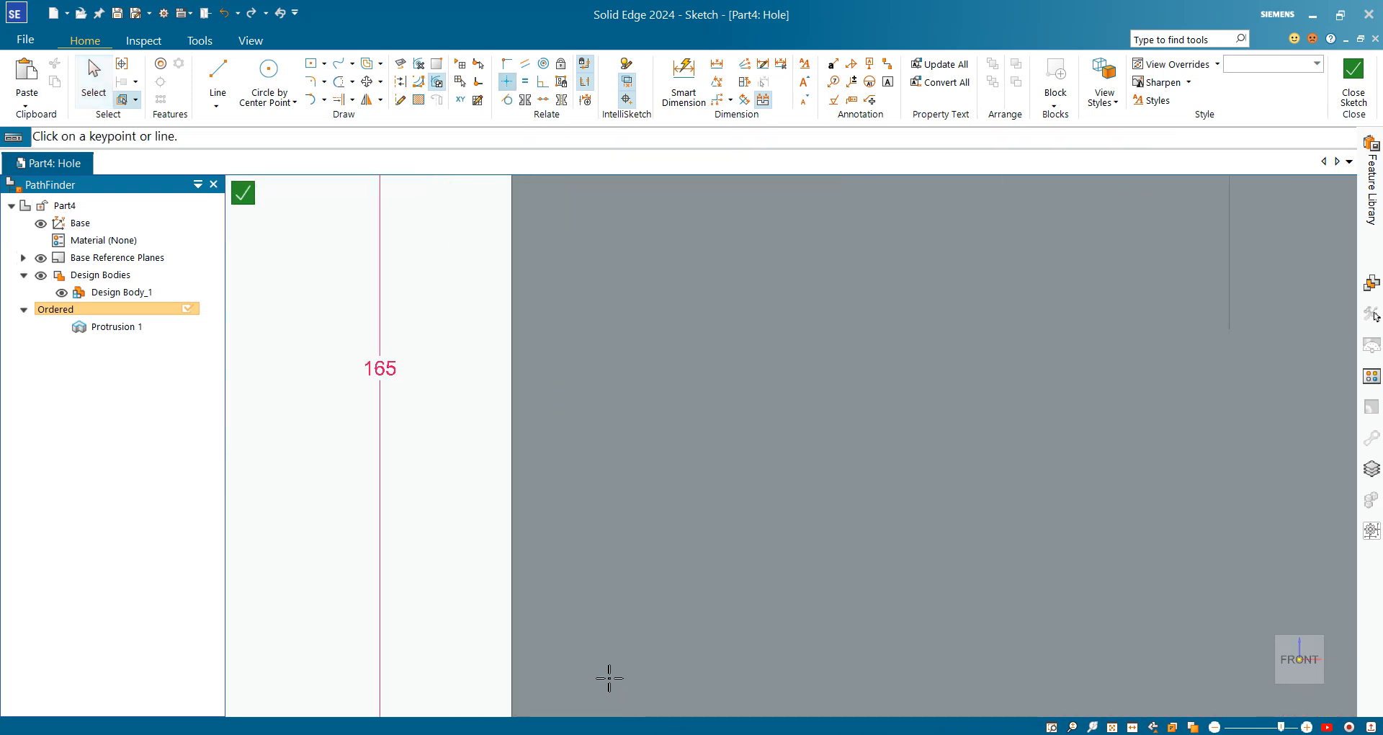
scroll(543, 608, down, 3)
scroll(550, 692, up, 3)
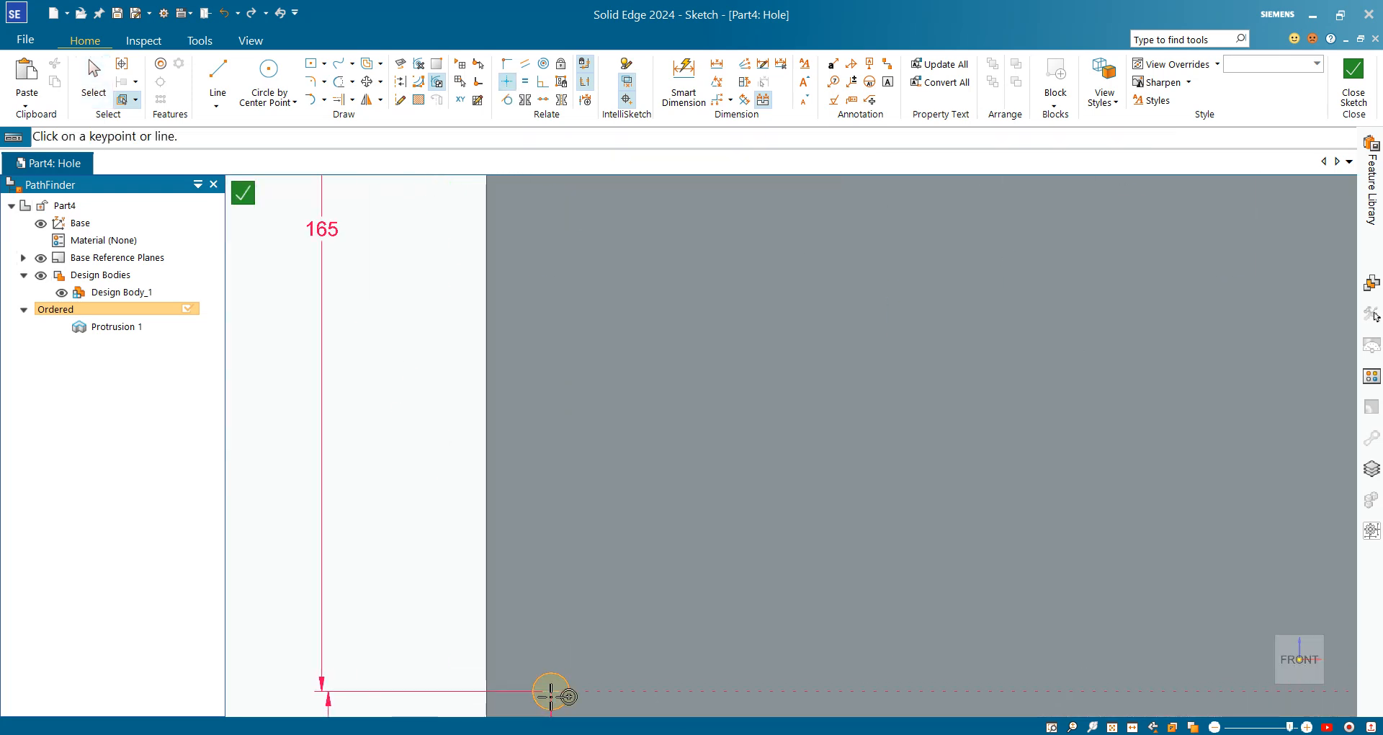
click(550, 693)
scroll(633, 494, down, 5)
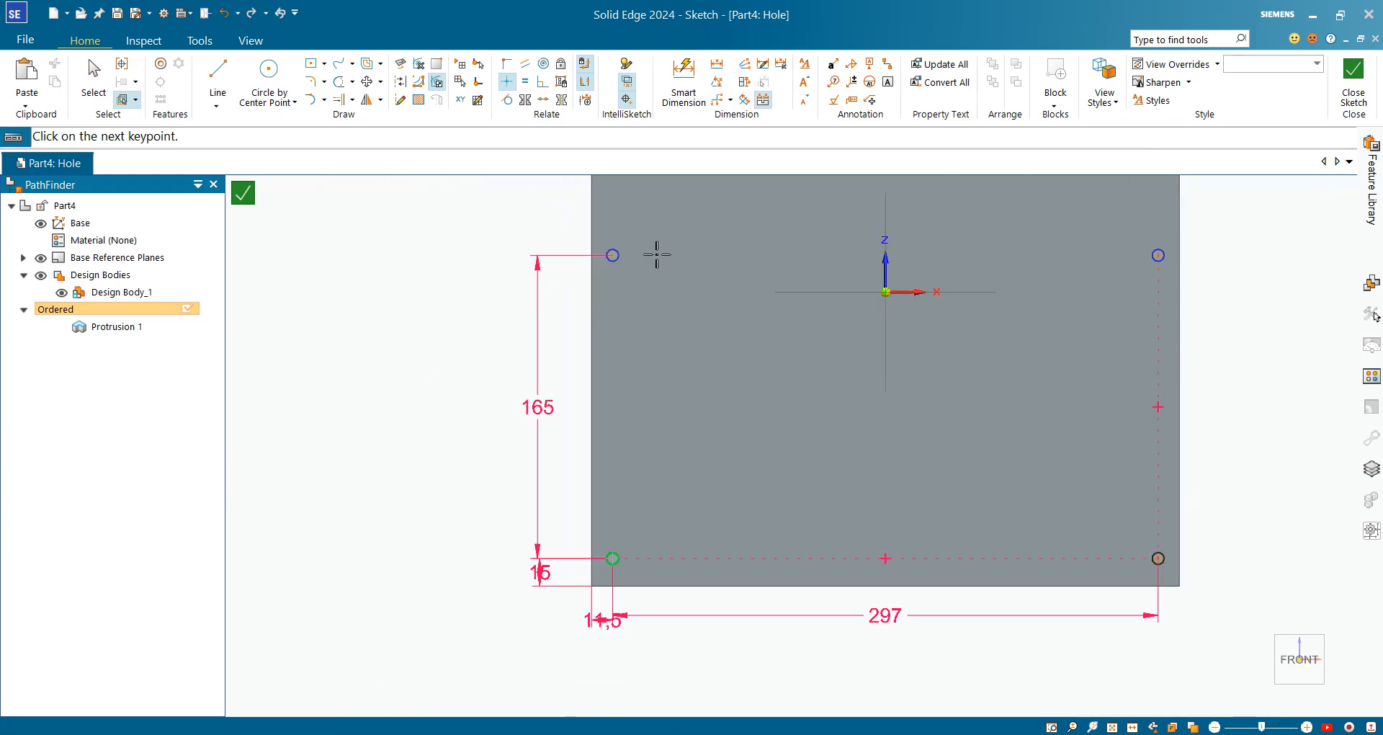
scroll(588, 285, up, 5)
click(588, 277)
Level the top-left circle with the top-right circle and close the hole sketch
scroll(605, 420, down, 5)
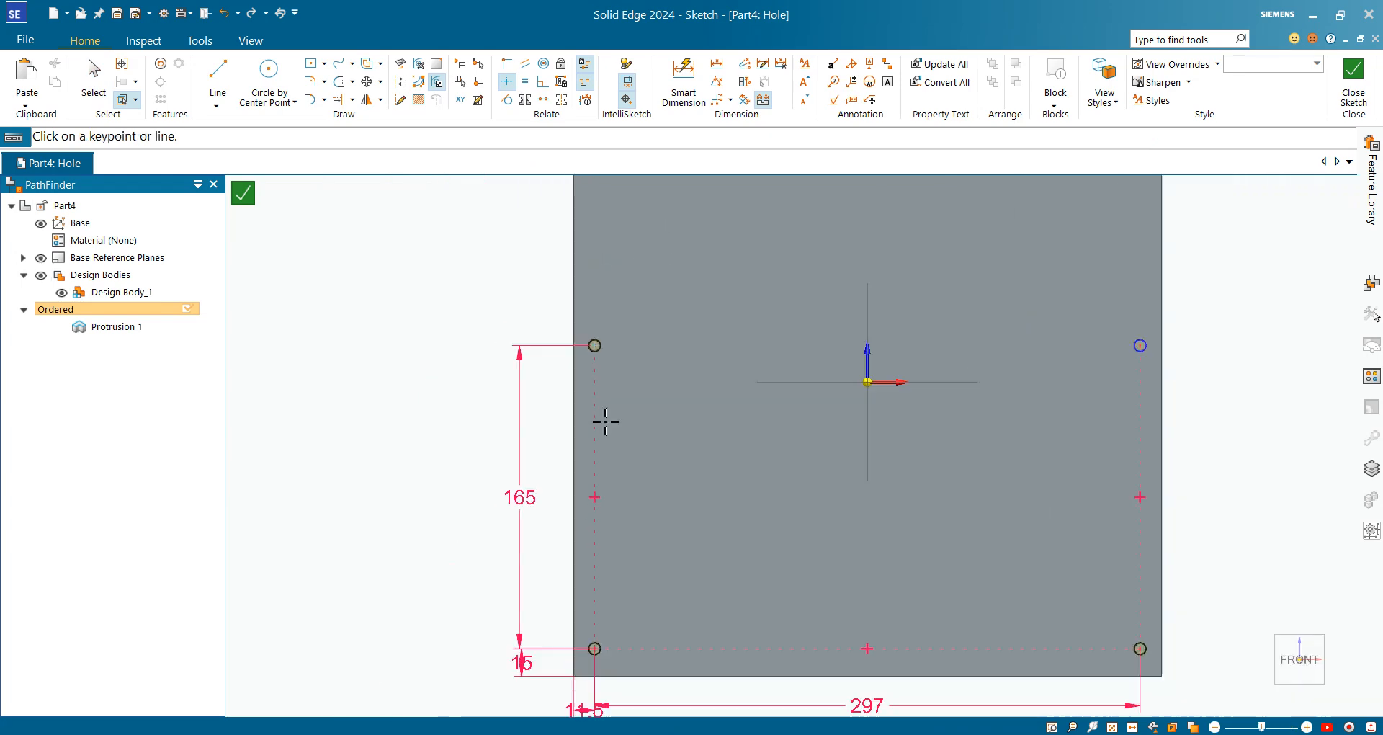
scroll(868, 339, up, 5)
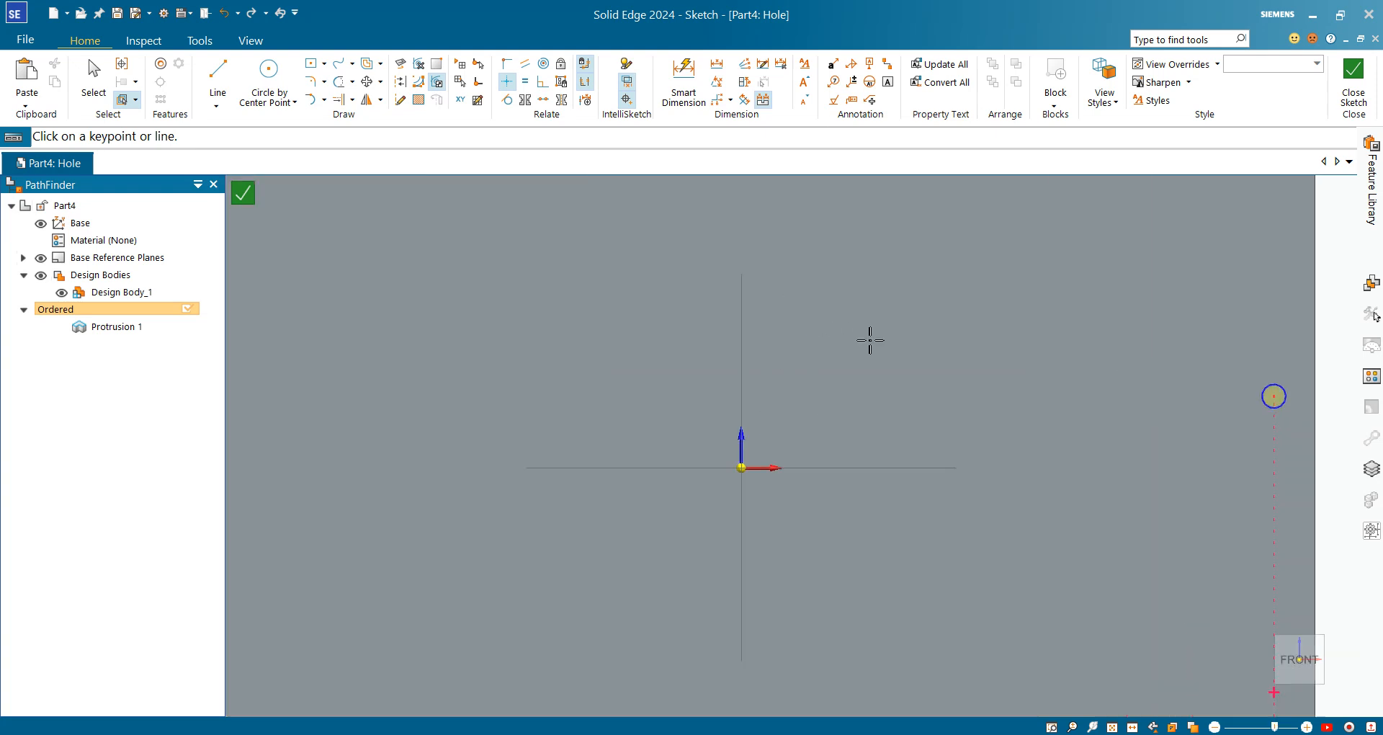
scroll(317, 380, down, 4)
scroll(245, 396, up, 1)
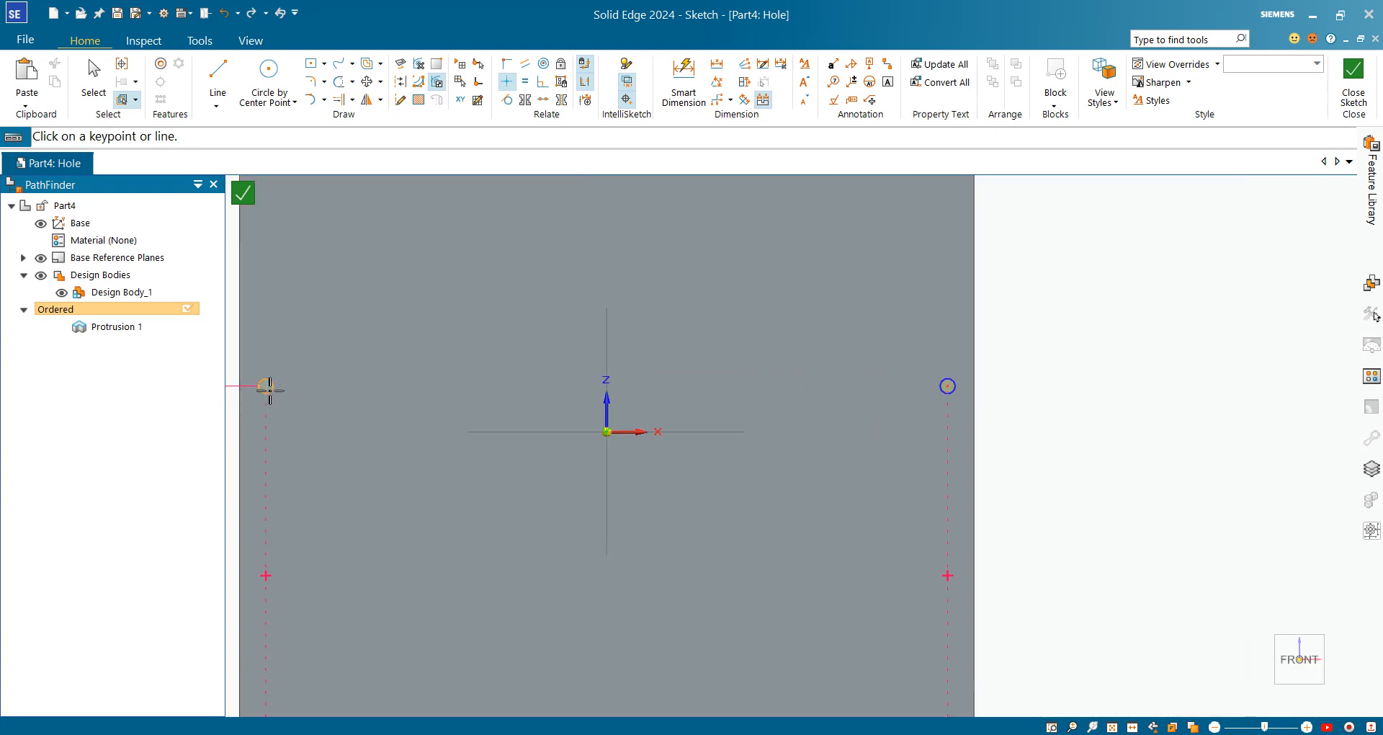
click(266, 386)
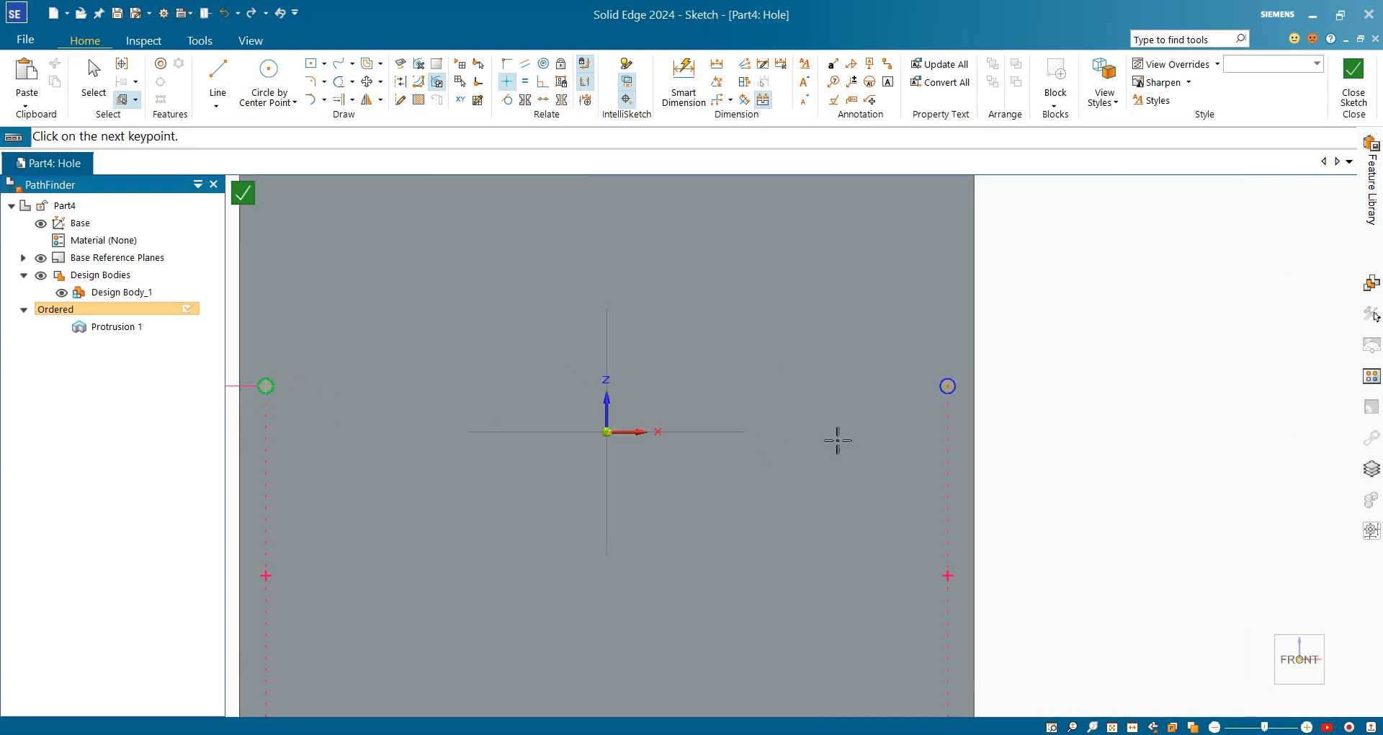
click(948, 386)
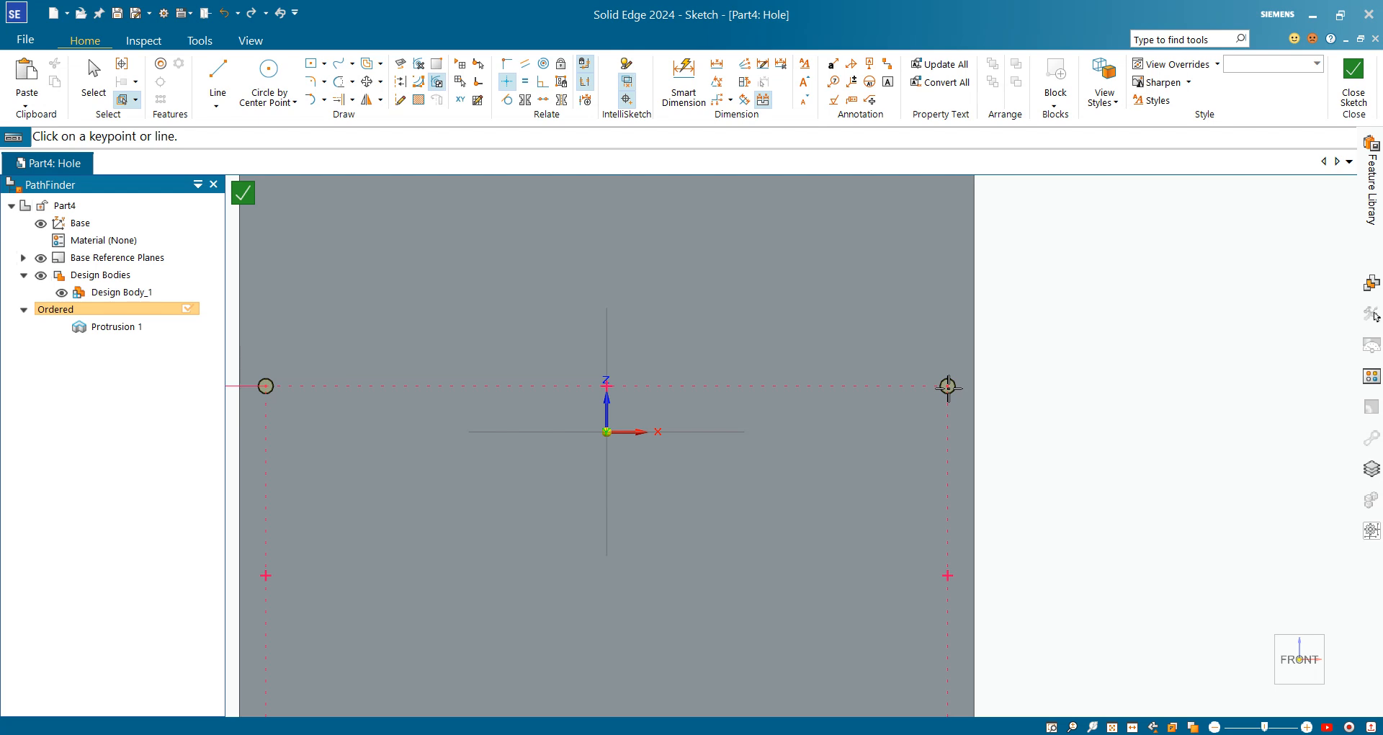
click(1354, 79)
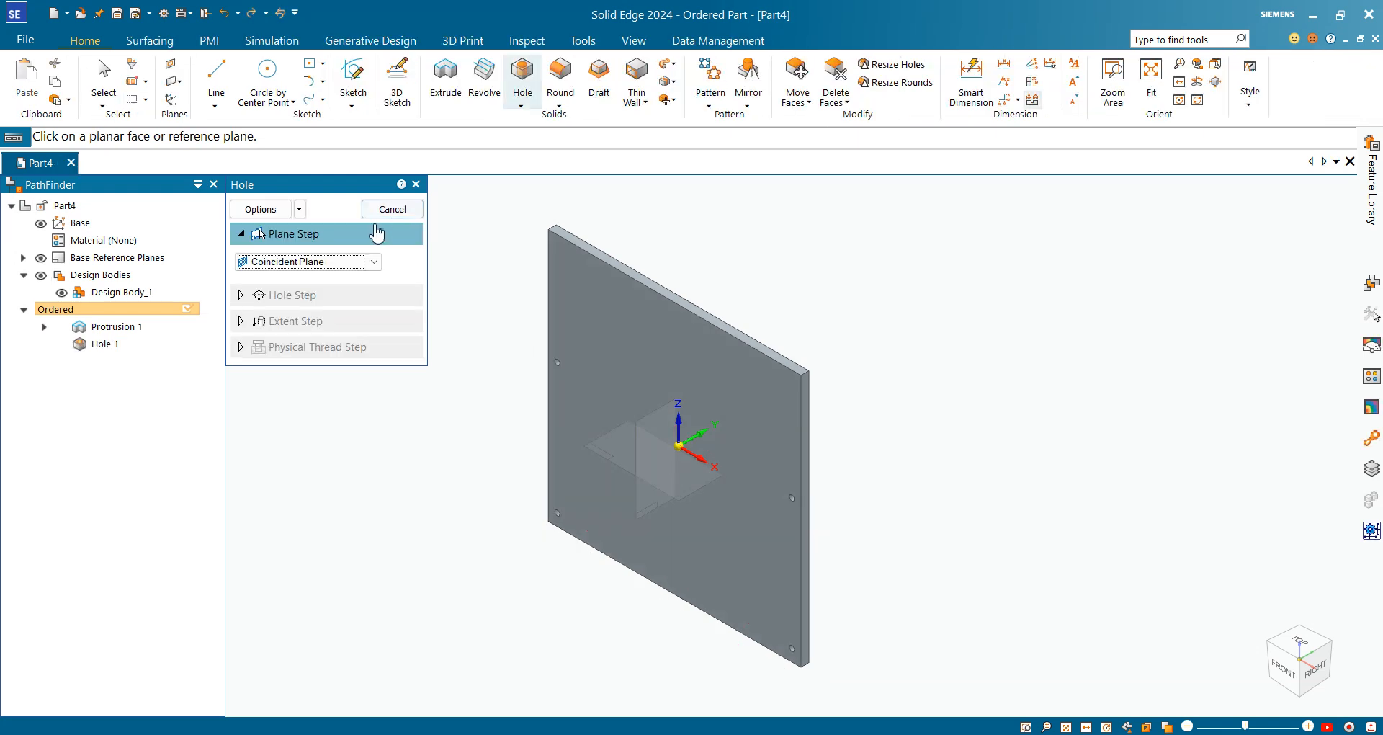
Bring up the bearing plate drawing 11 200 2739 01.pdf in Acrobat
scroll(596, 355, up, 3)
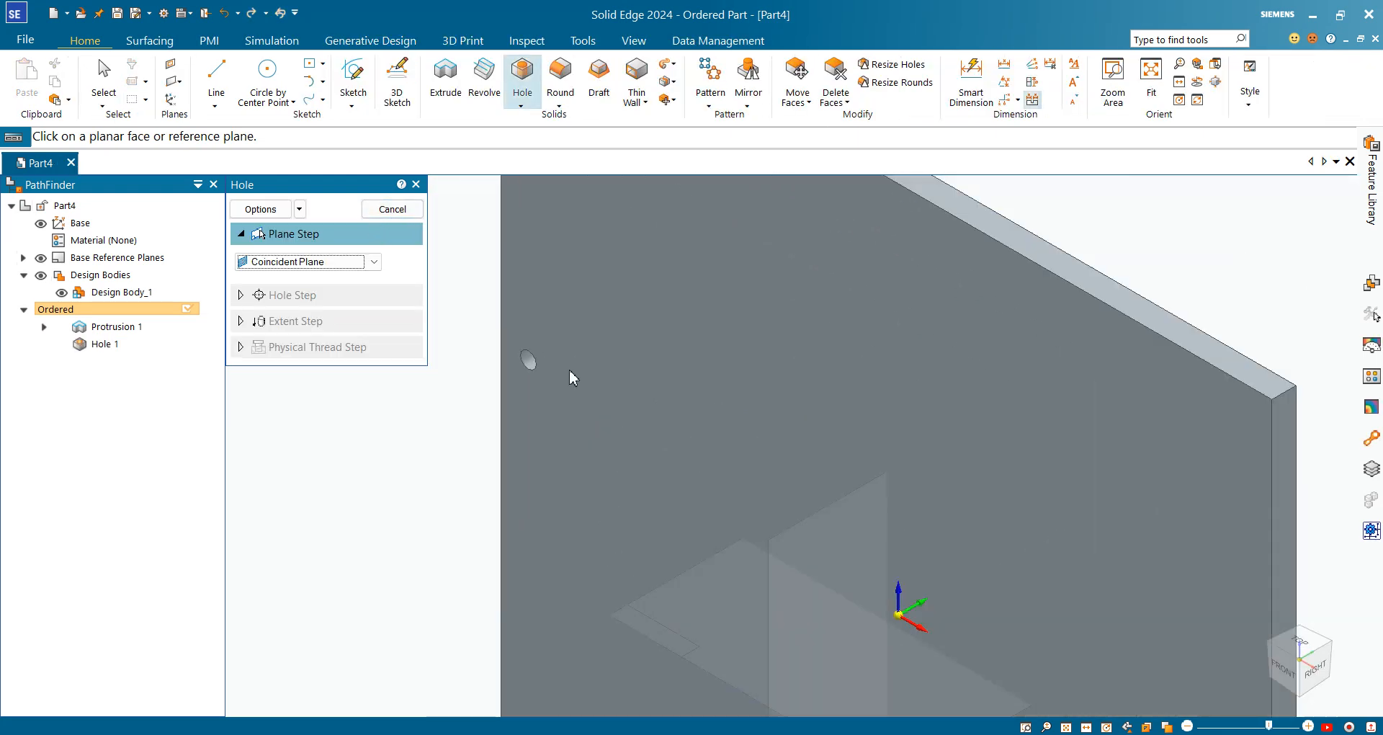
key(alt+Tab)
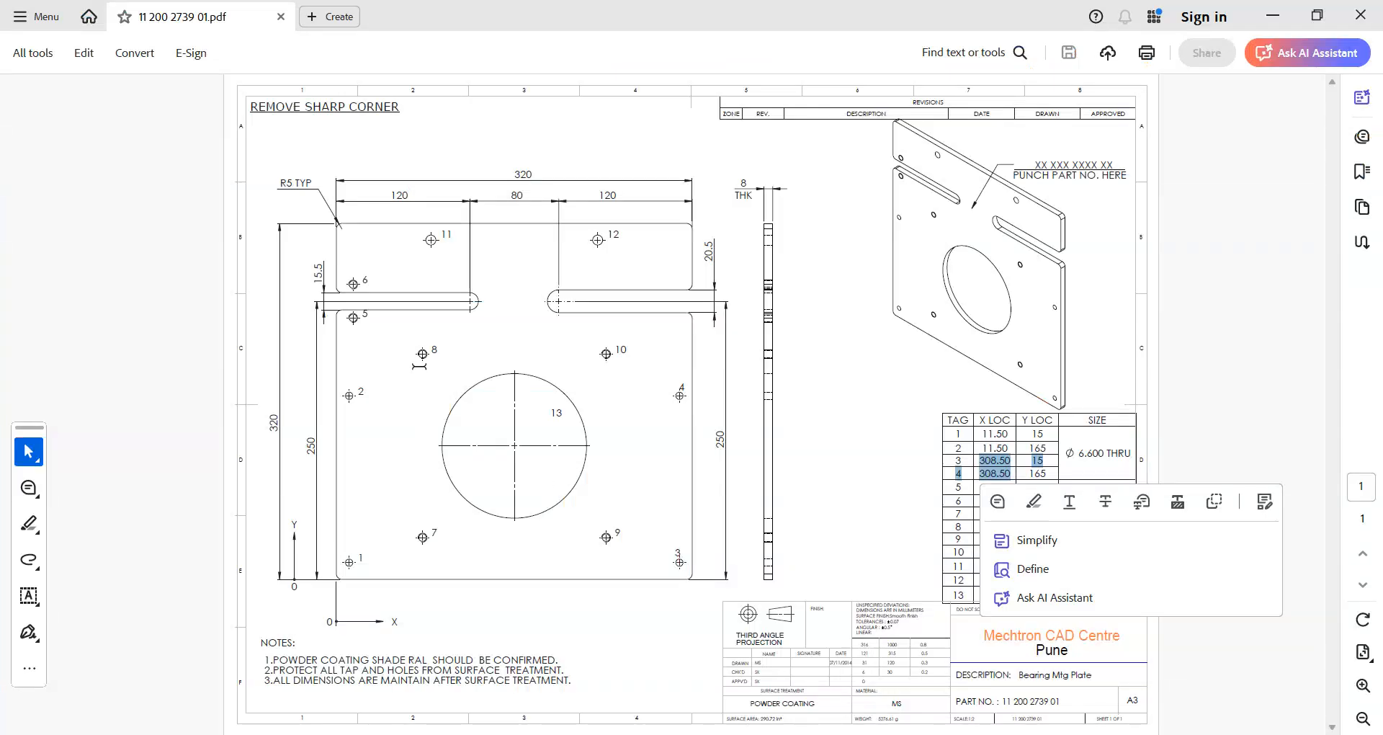
Highlight the M8 - 6H THRU size in the hole table, then return to Solid Edge
click(455, 377)
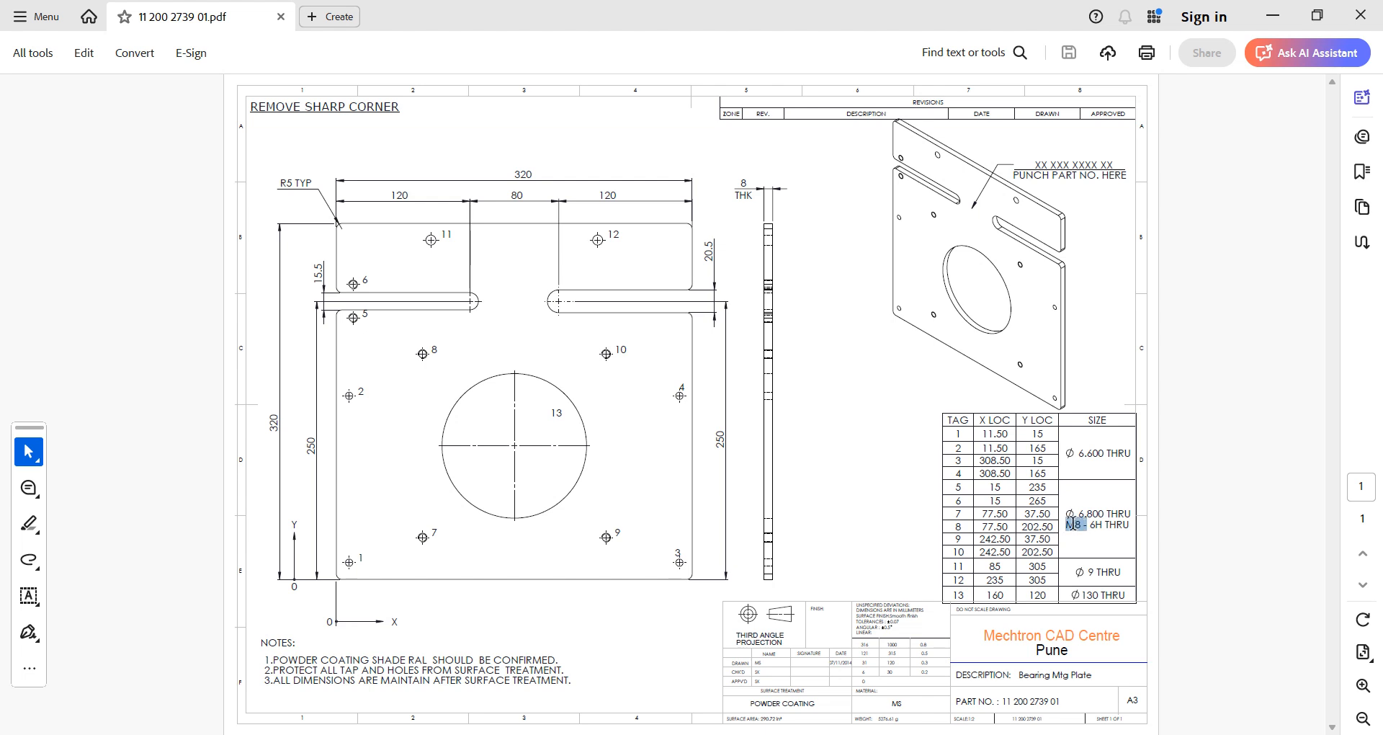
drag(1074, 523, 1067, 525)
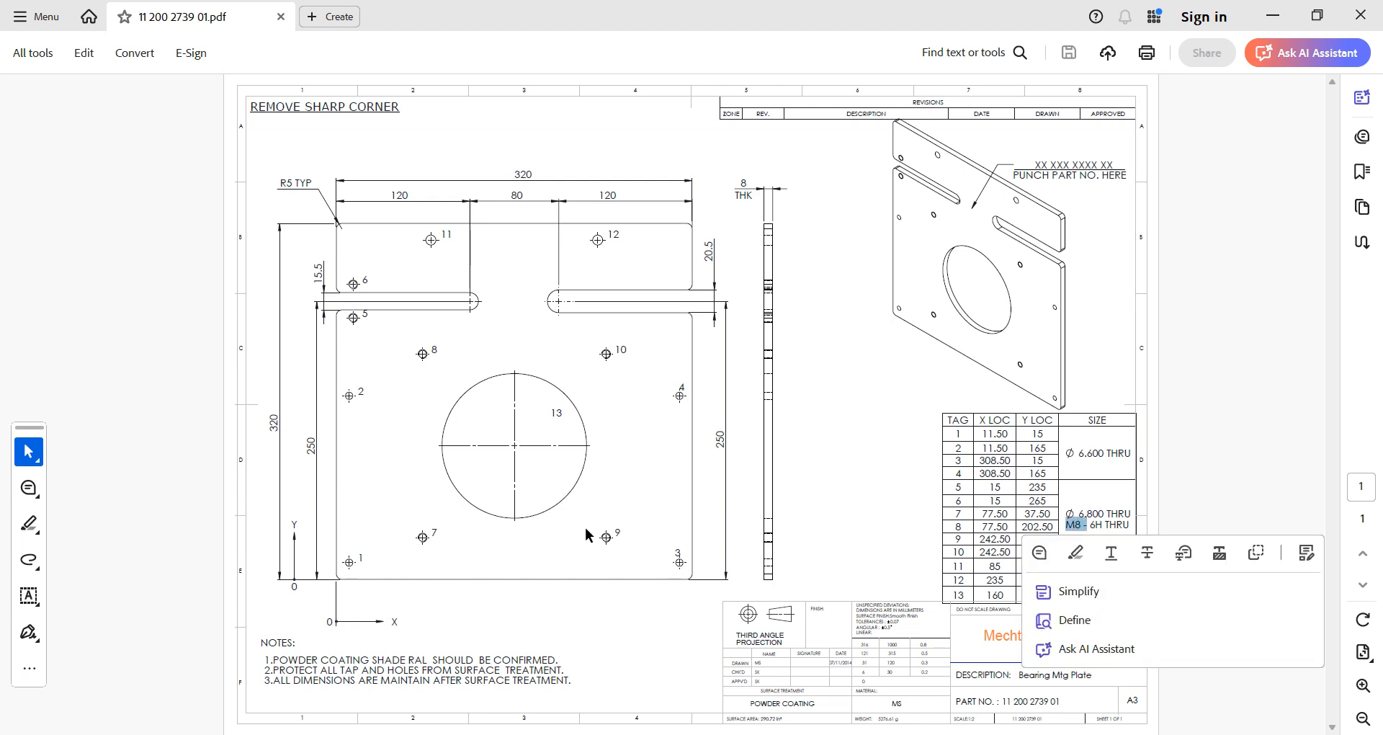
click(604, 406)
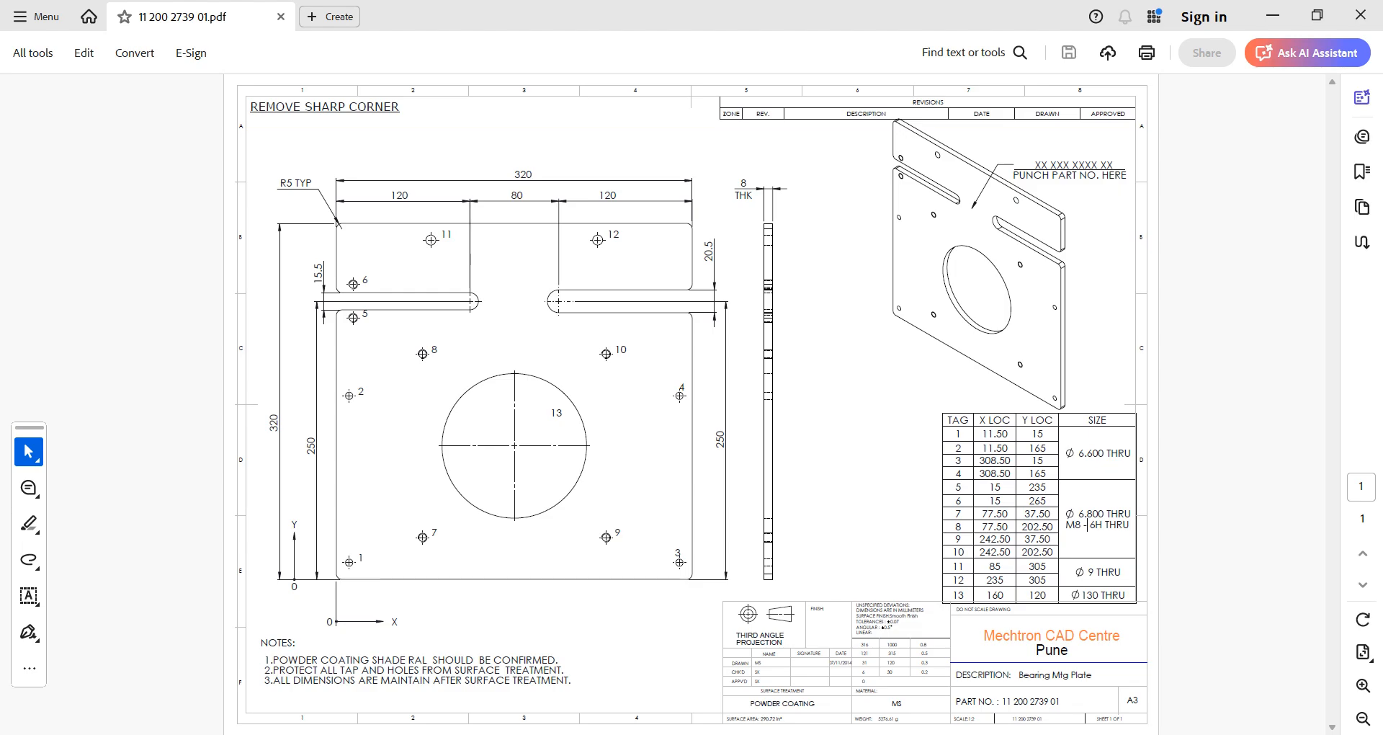
click(936, 620)
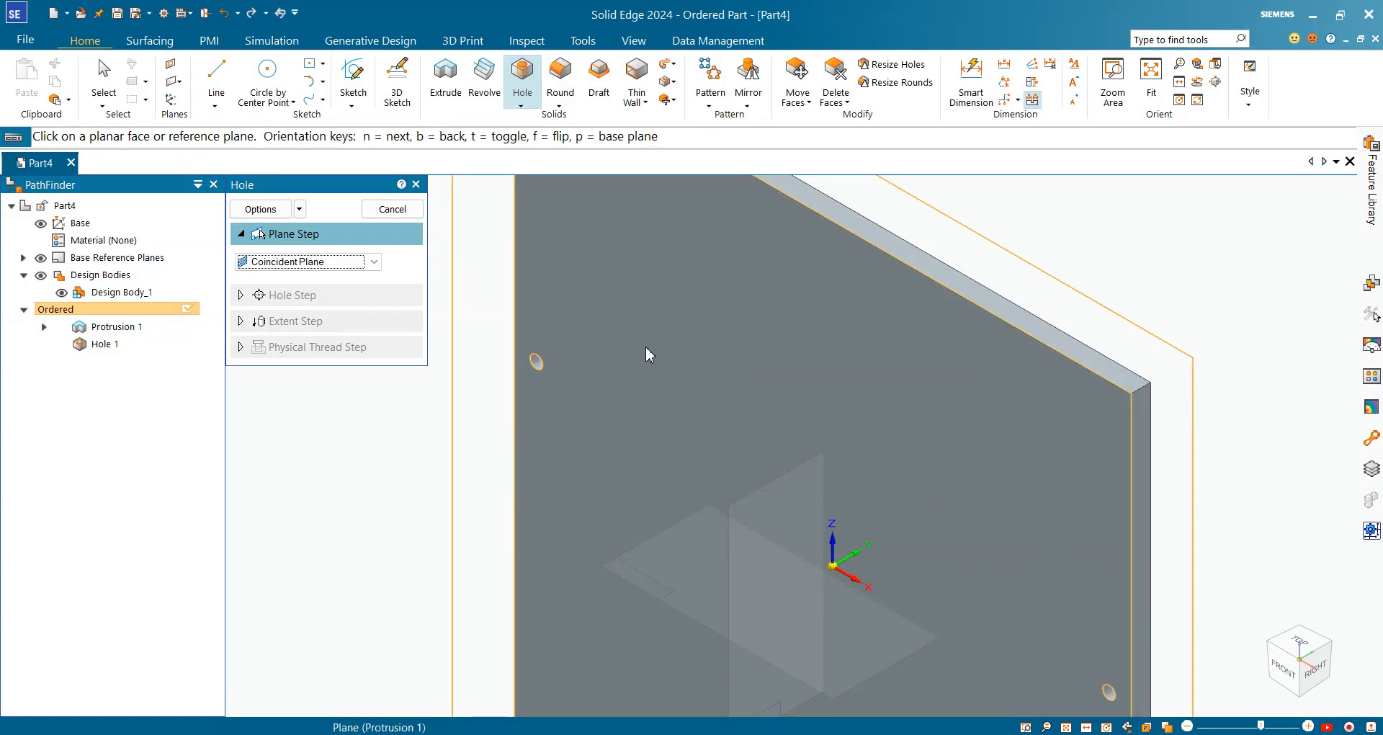
Make the hole an M8 threaded through hole with 6.8 mm tap drill diameter and thread to hole extent
click(278, 211)
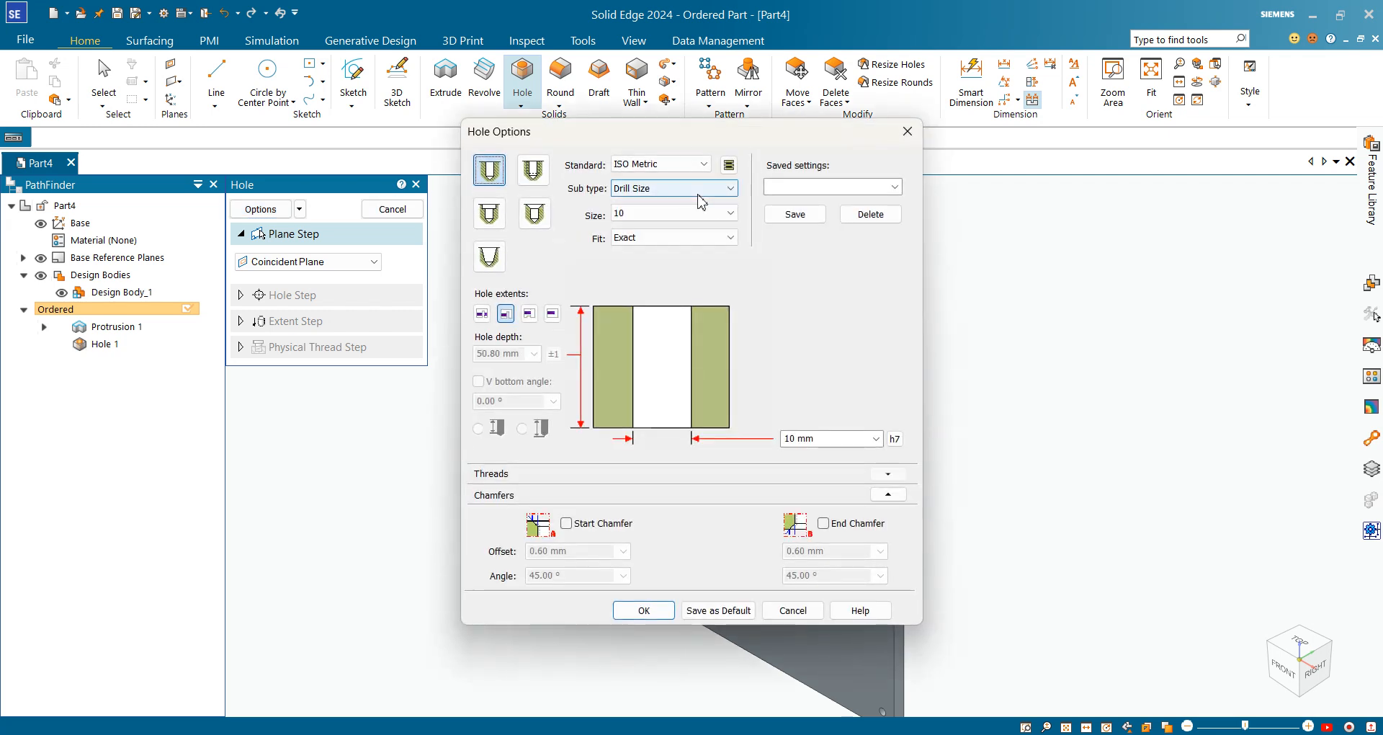
click(544, 181)
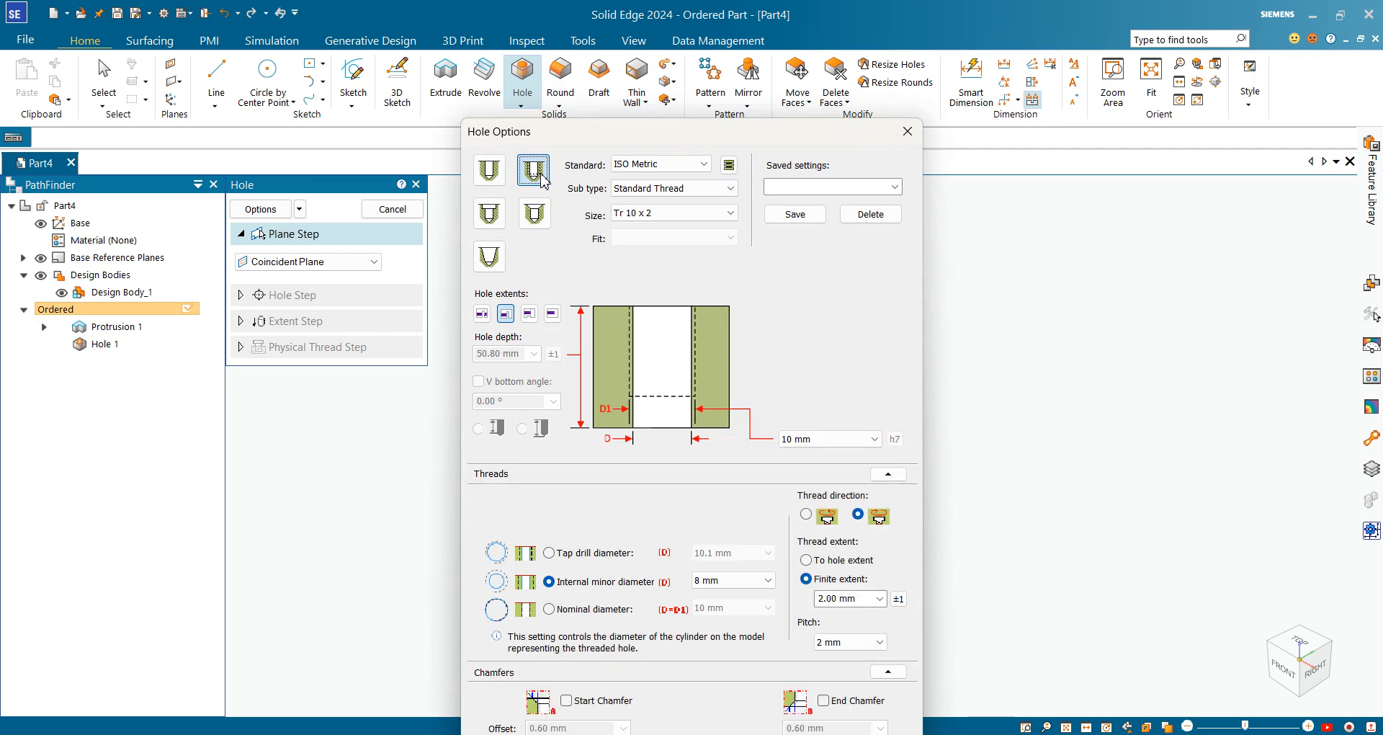
click(688, 216)
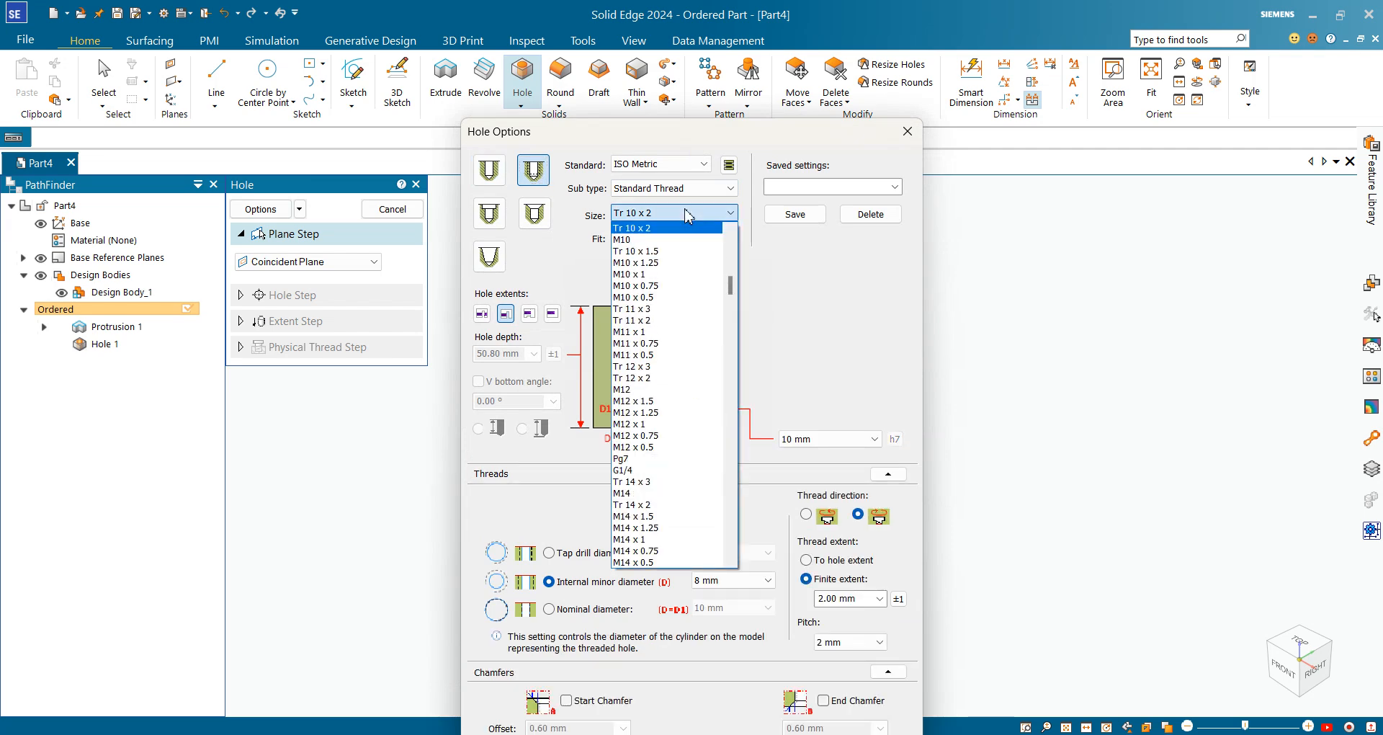
scroll(641, 403, up, 5)
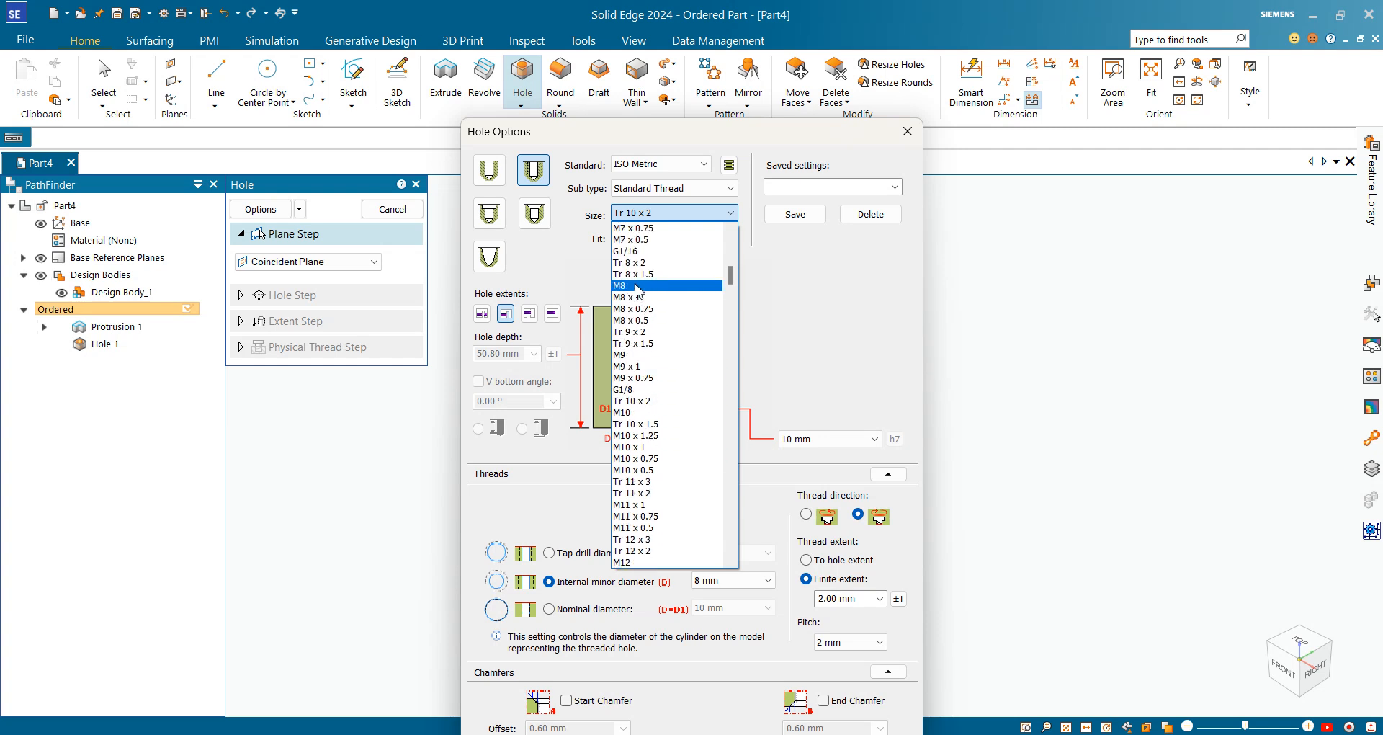
click(668, 286)
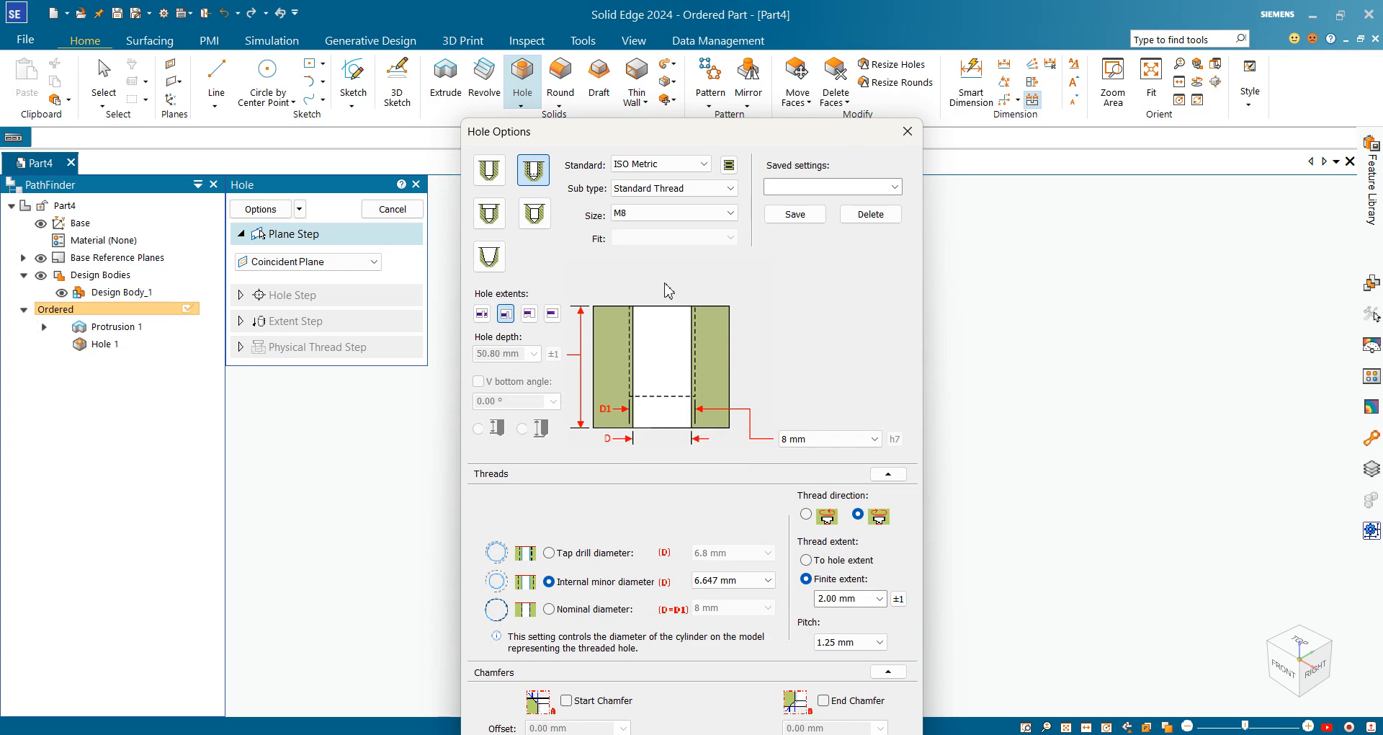
click(482, 315)
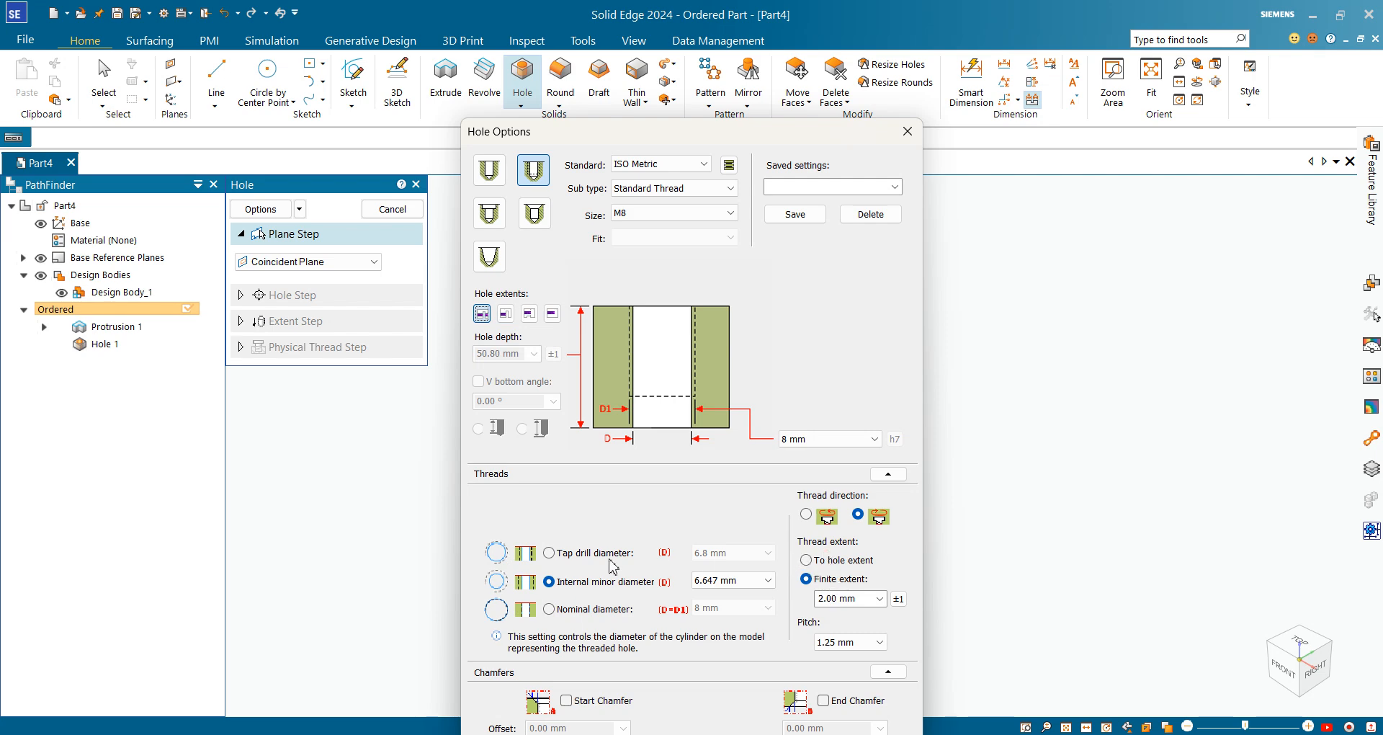
click(549, 553)
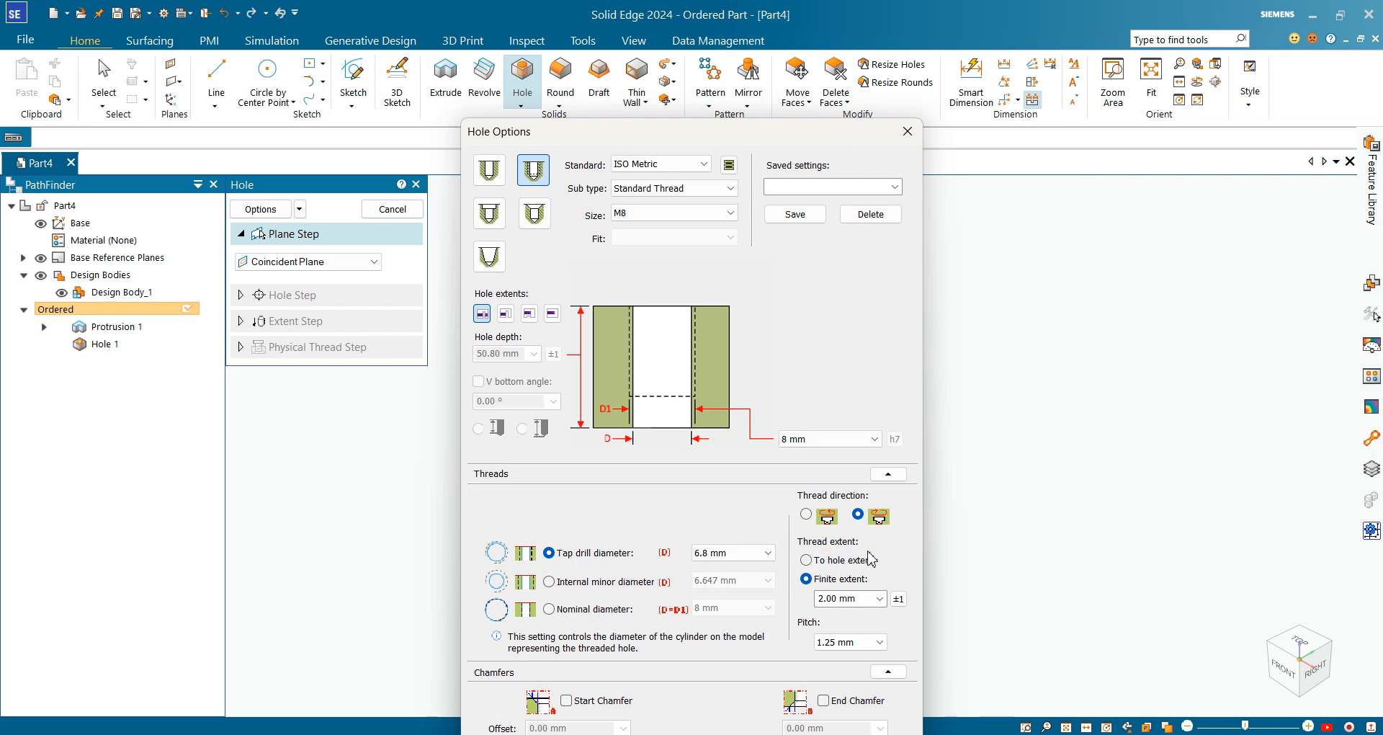
click(808, 561)
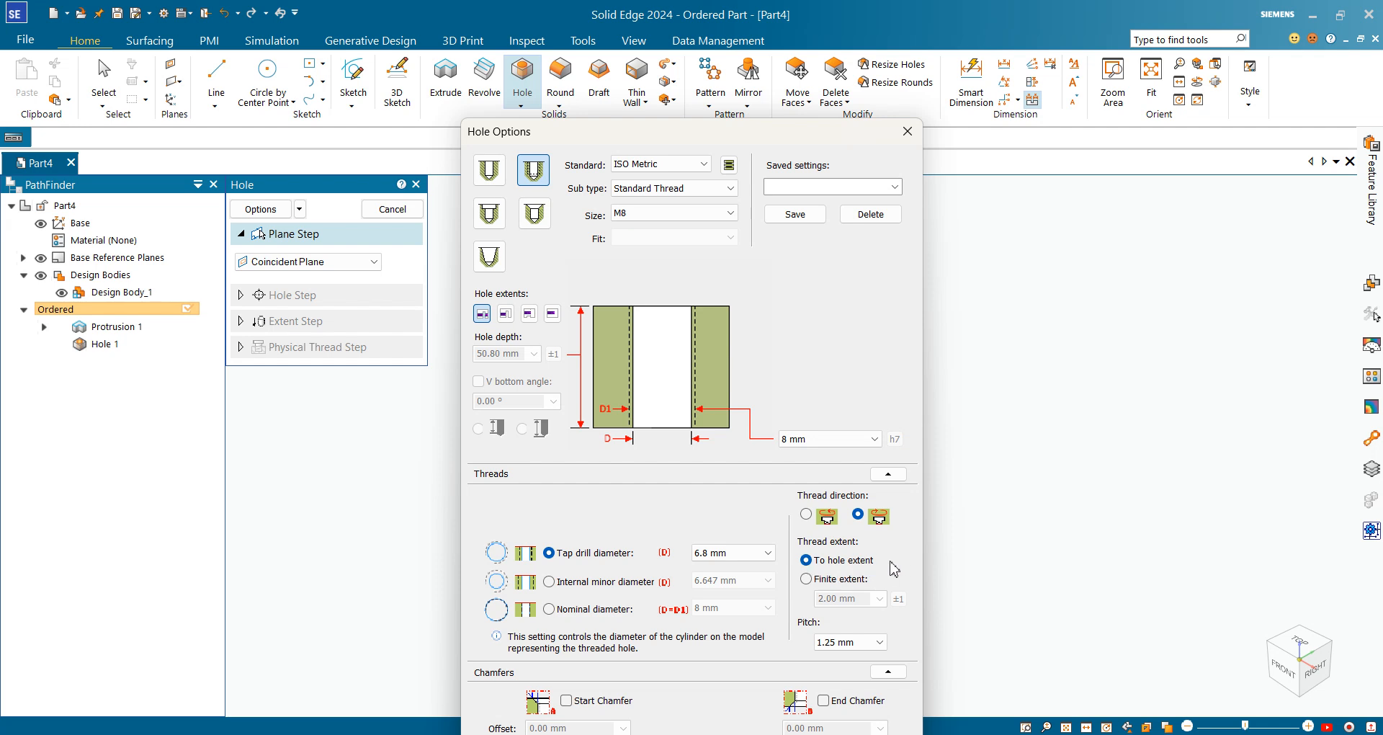
drag(836, 137, 821, 68)
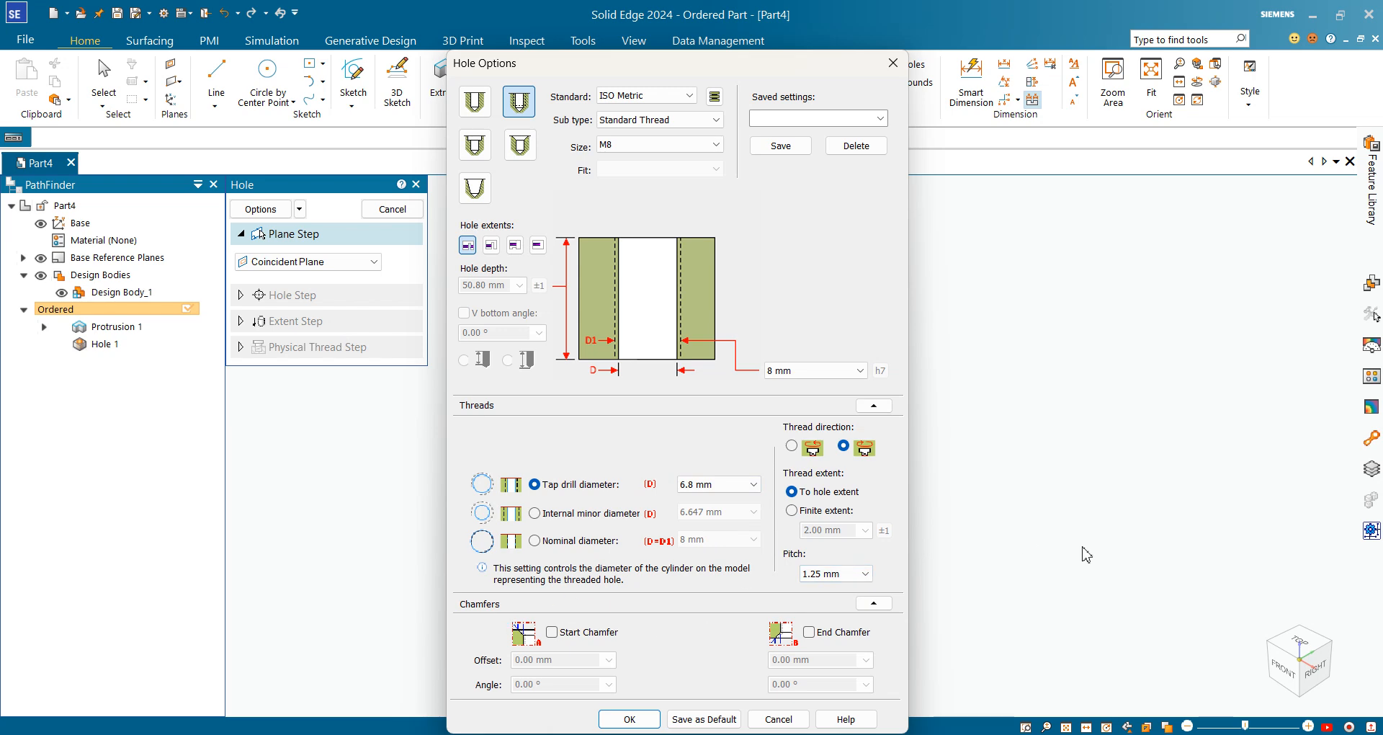
click(621, 719)
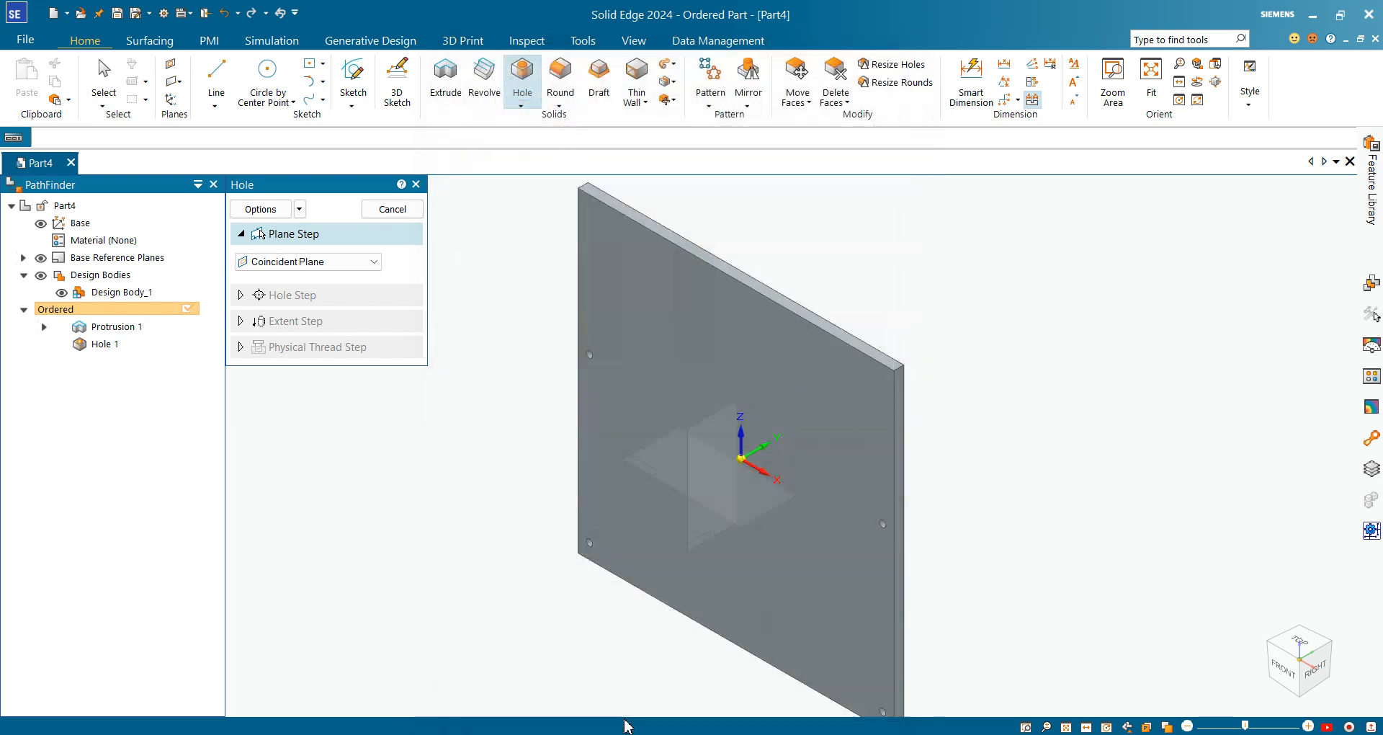
Place four M8 hole centres in a square below the plate centre on the front face and close the sketch
click(677, 323)
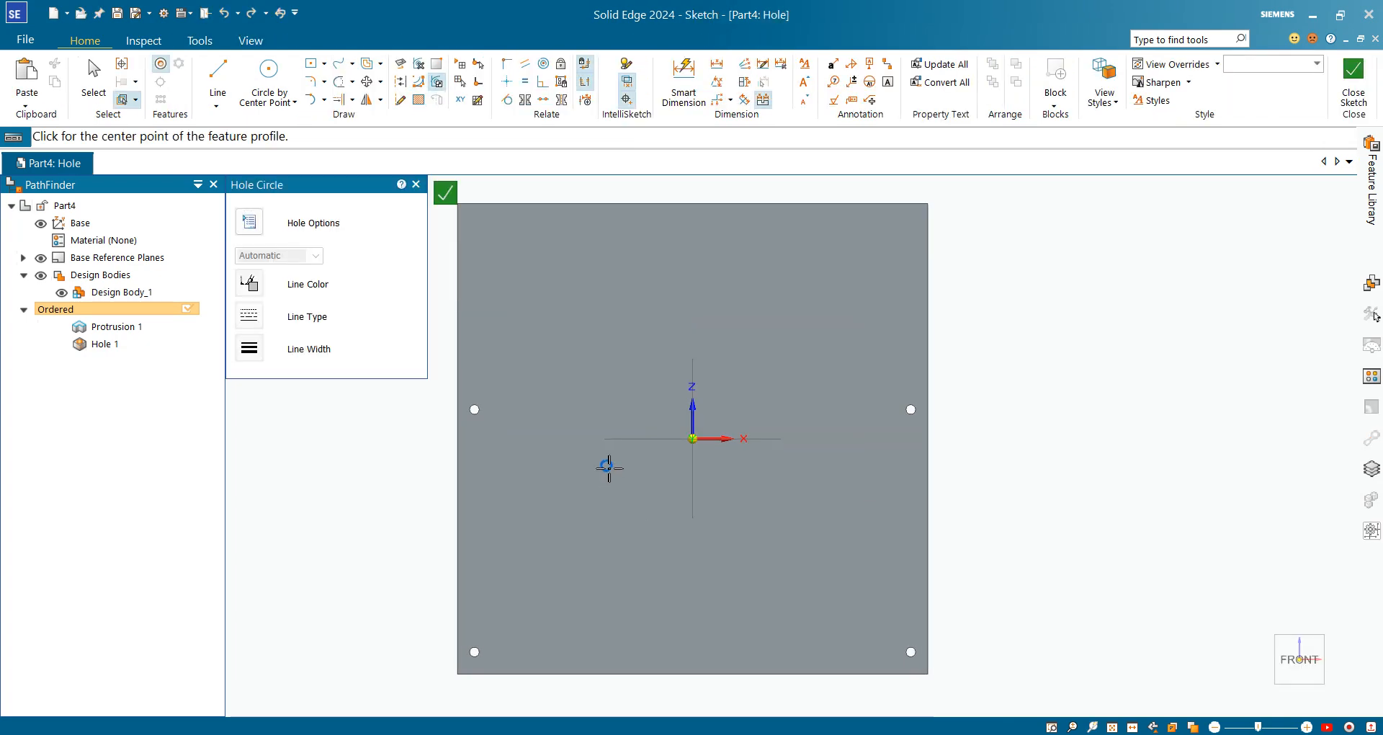
click(608, 467)
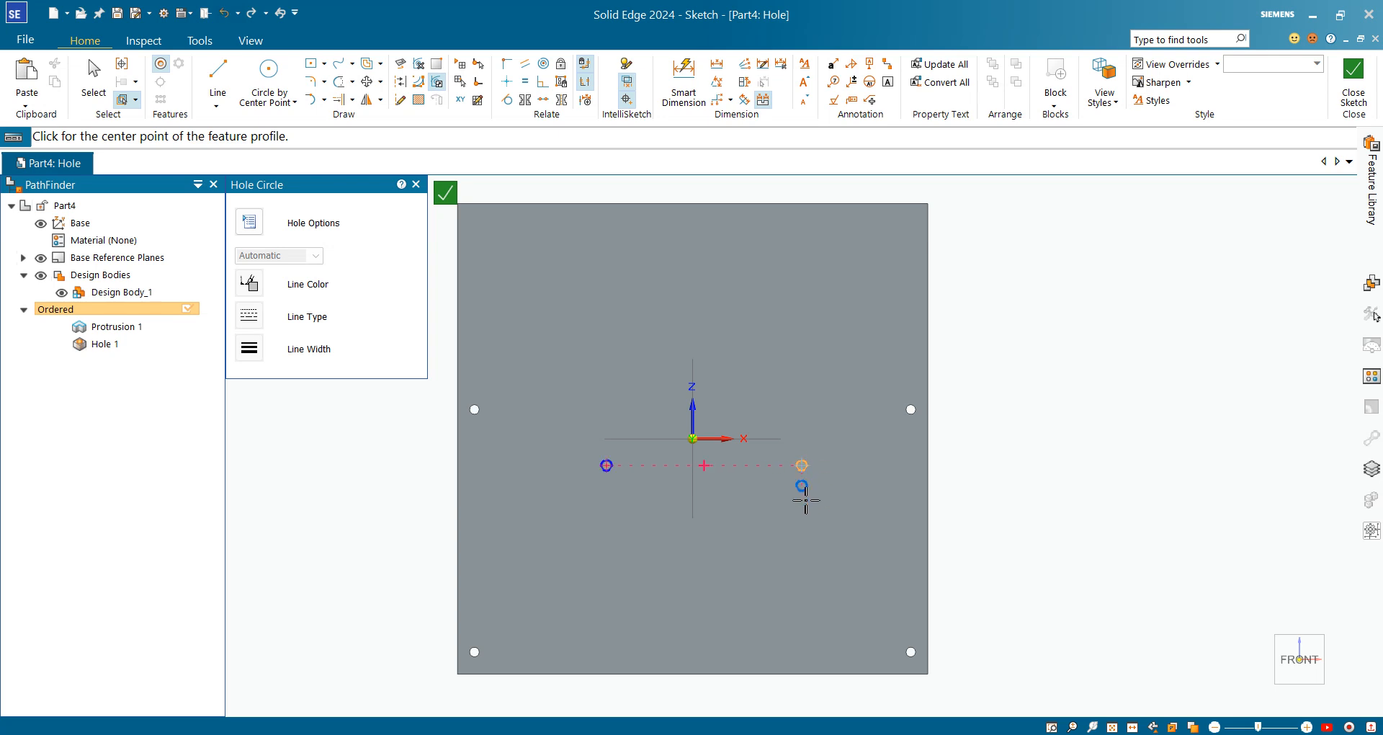
click(805, 589)
scroll(618, 593, up, 3)
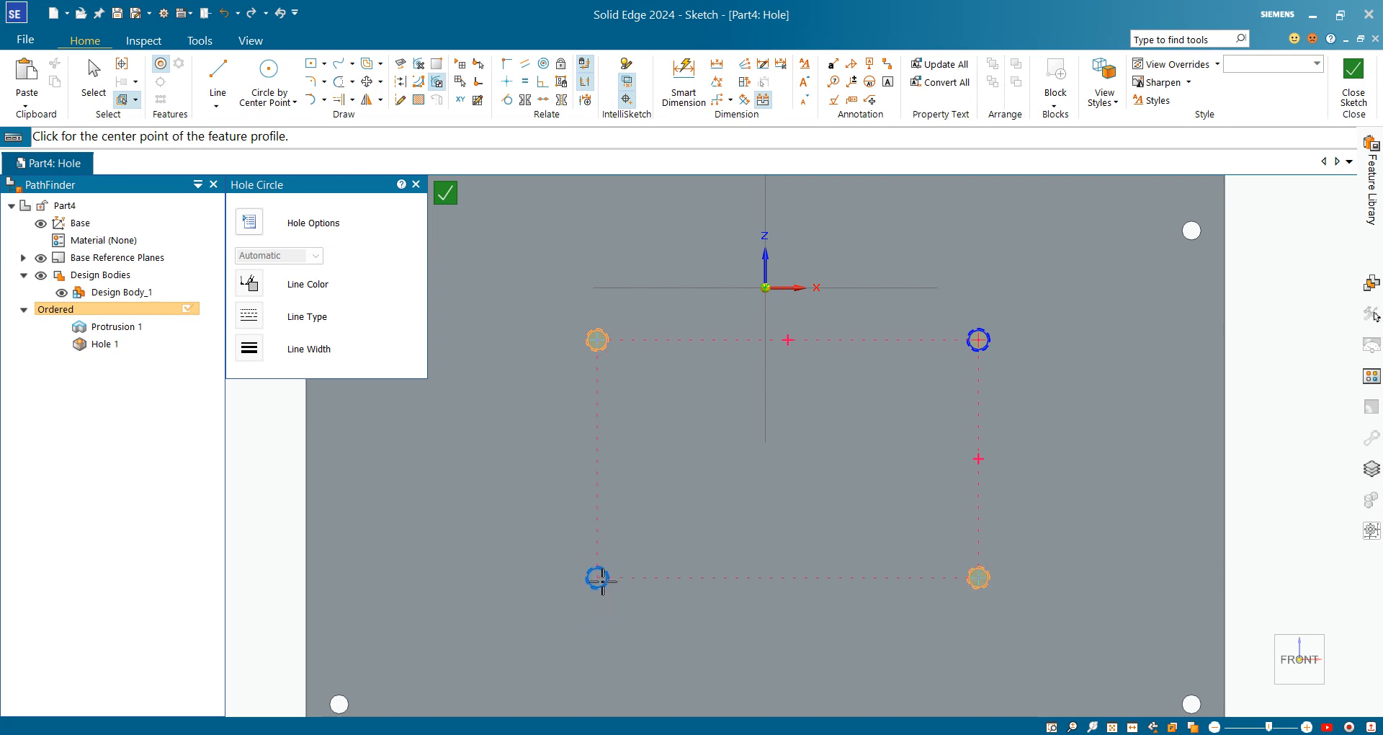
click(603, 580)
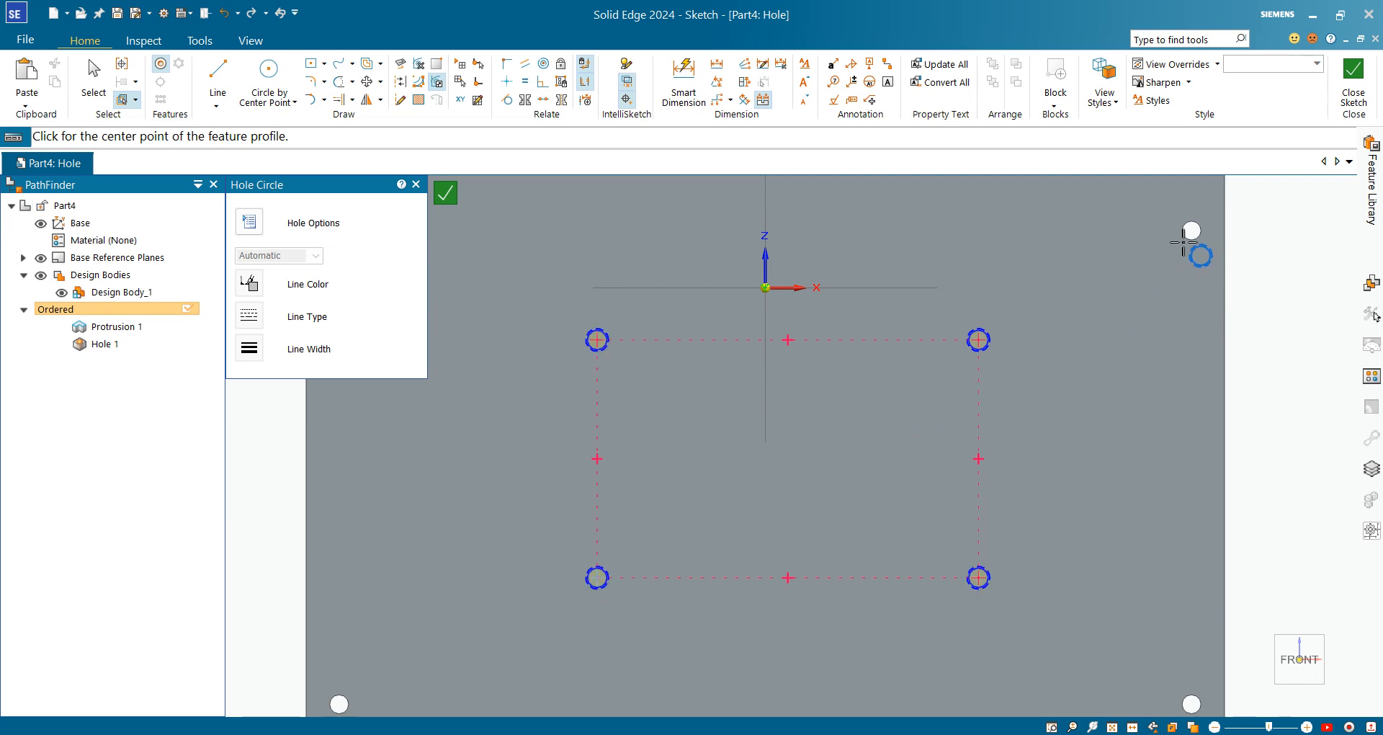
scroll(1182, 229, down, 2)
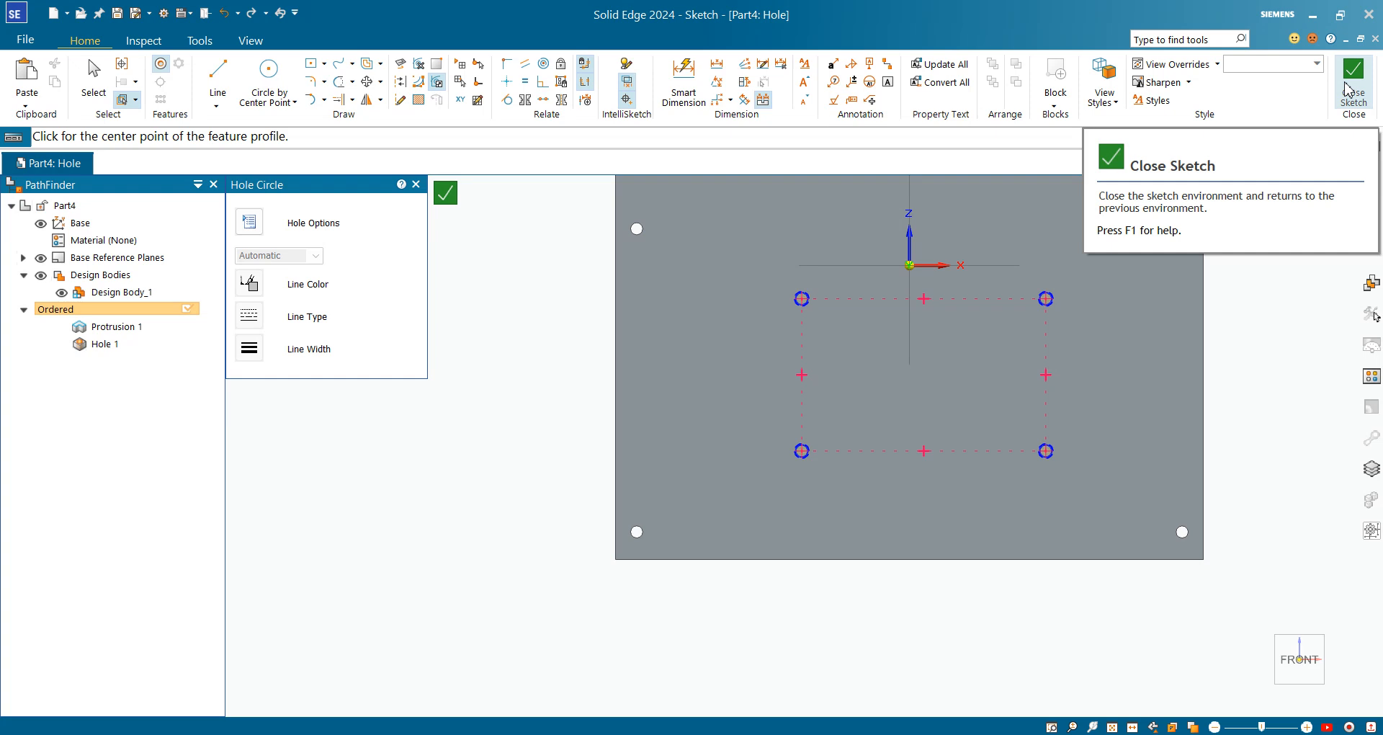
click(1348, 90)
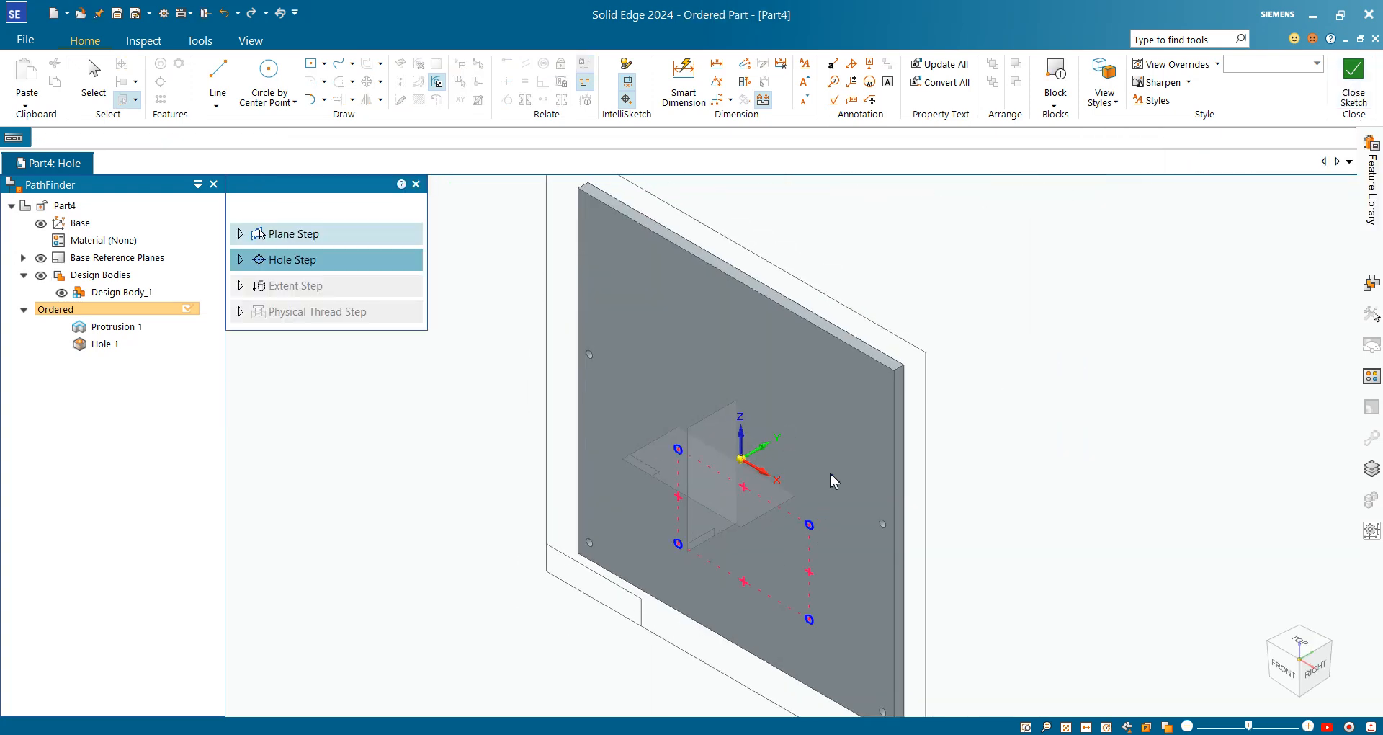
Create the four threaded holes as Hole 5 and exit the Hole command
right_click(1015, 447)
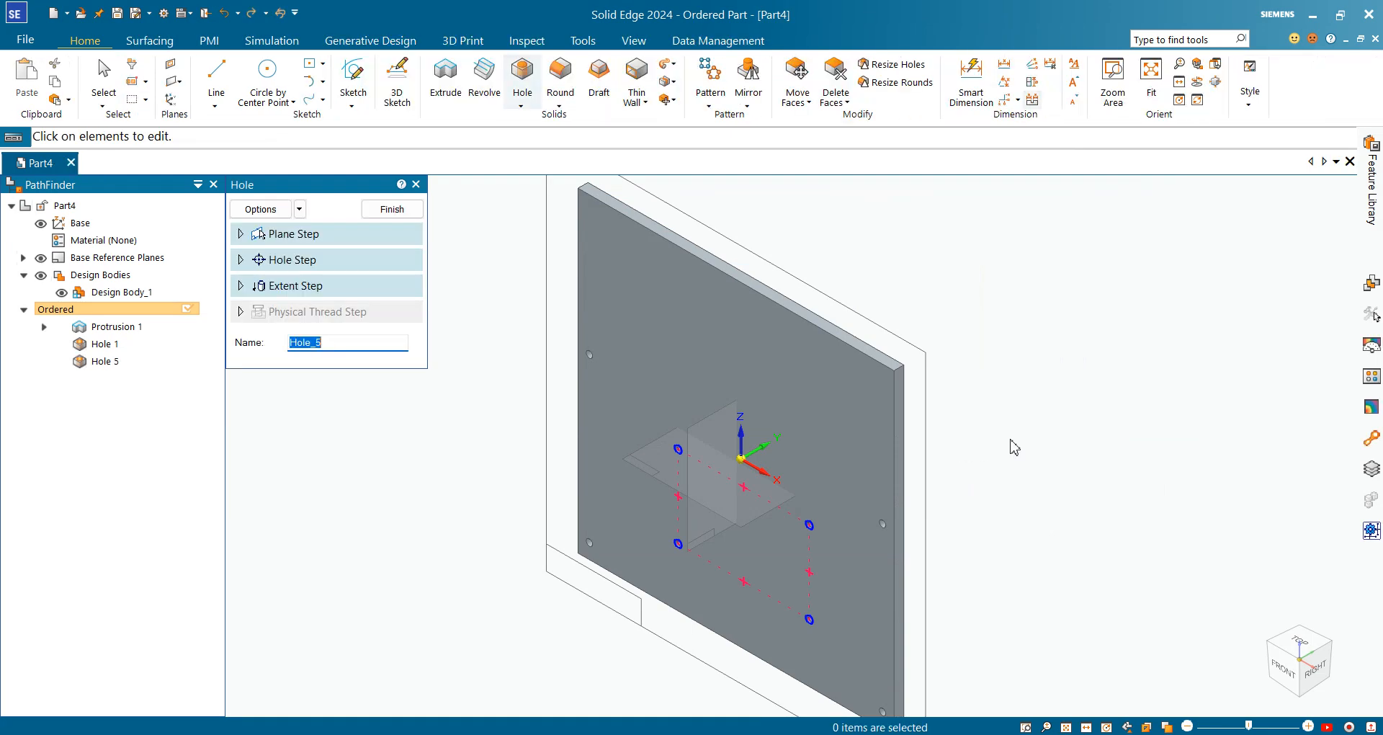
click(393, 209)
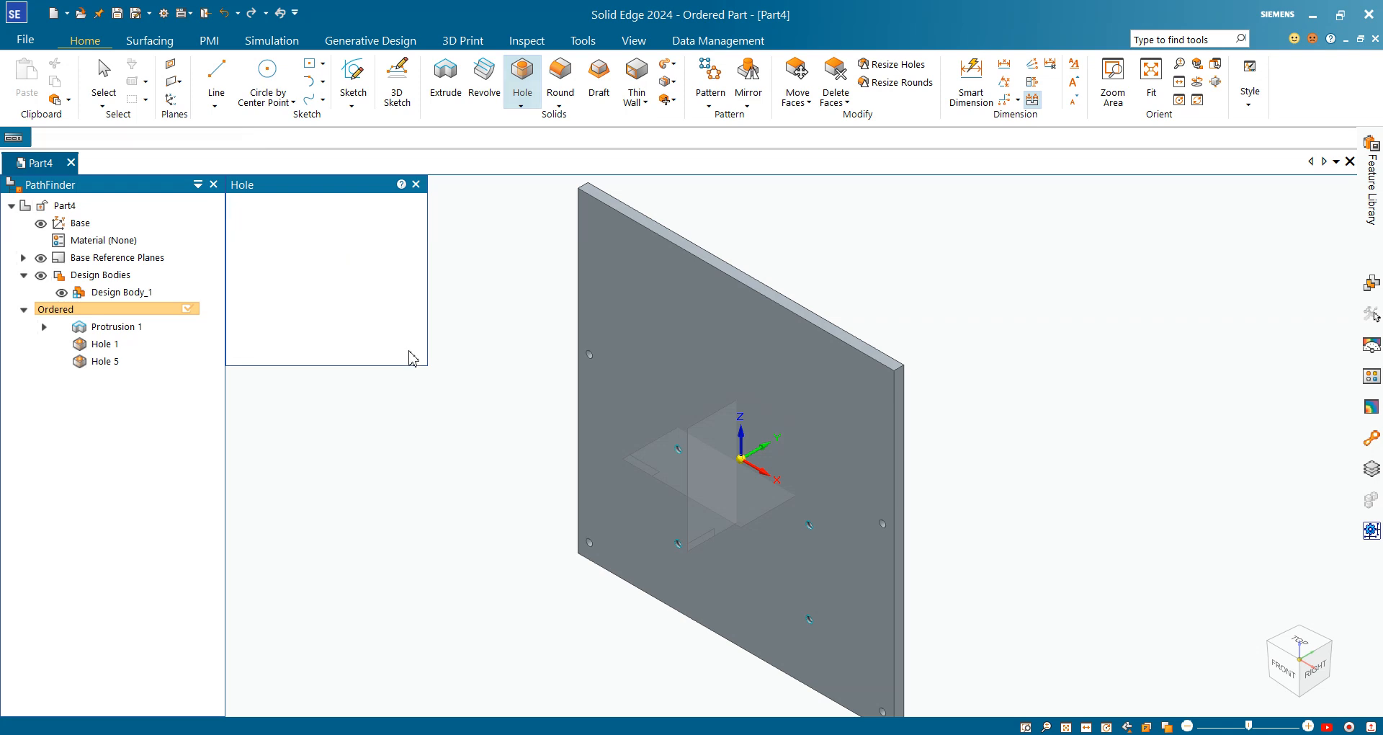
scroll(703, 446, up, 6)
scroll(723, 349, up, 10)
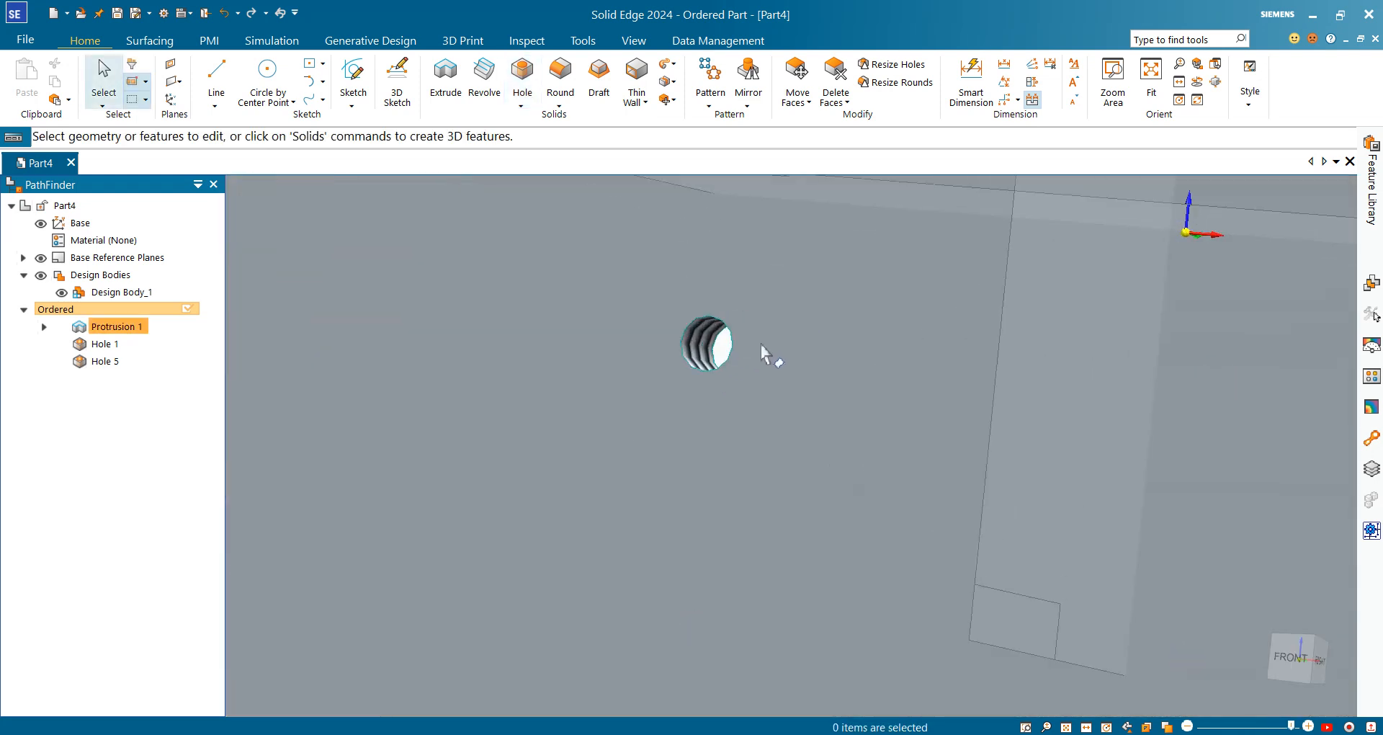
scroll(704, 386, down, 15)
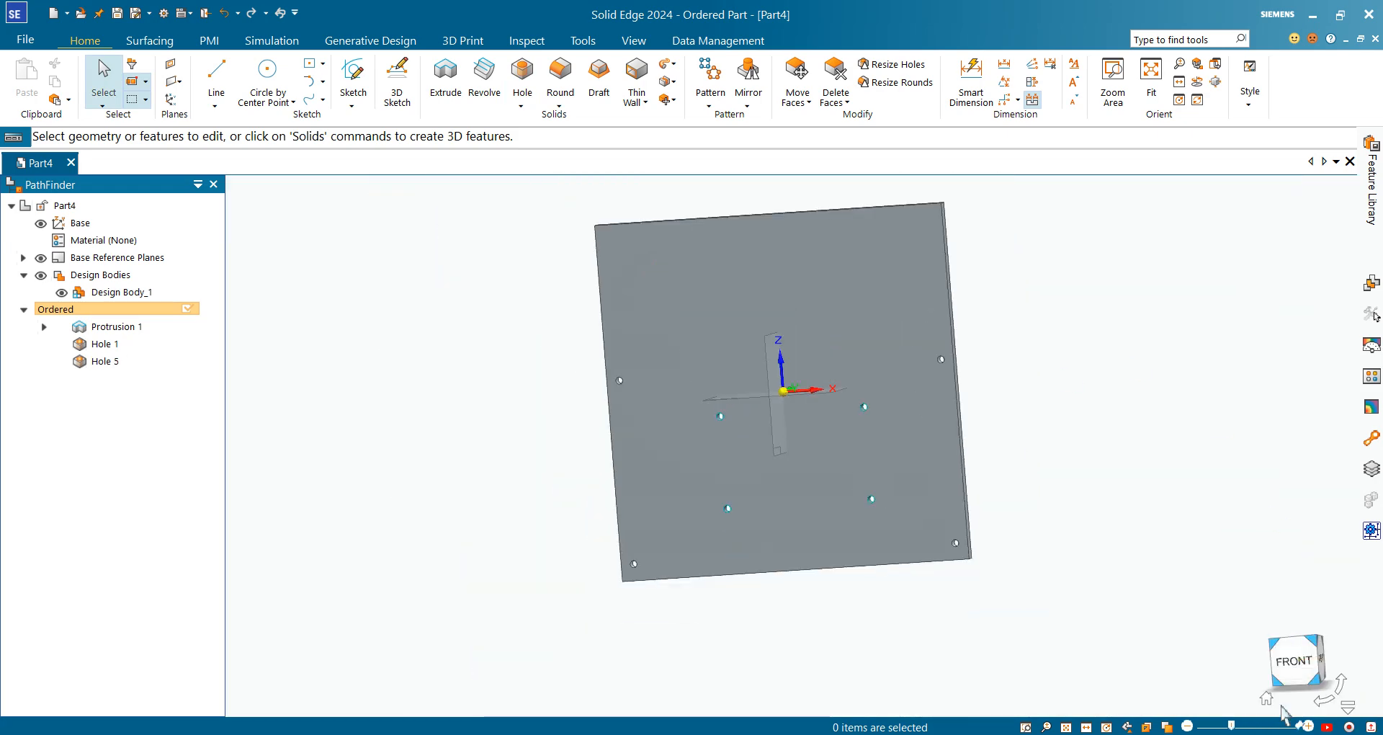
click(1294, 659)
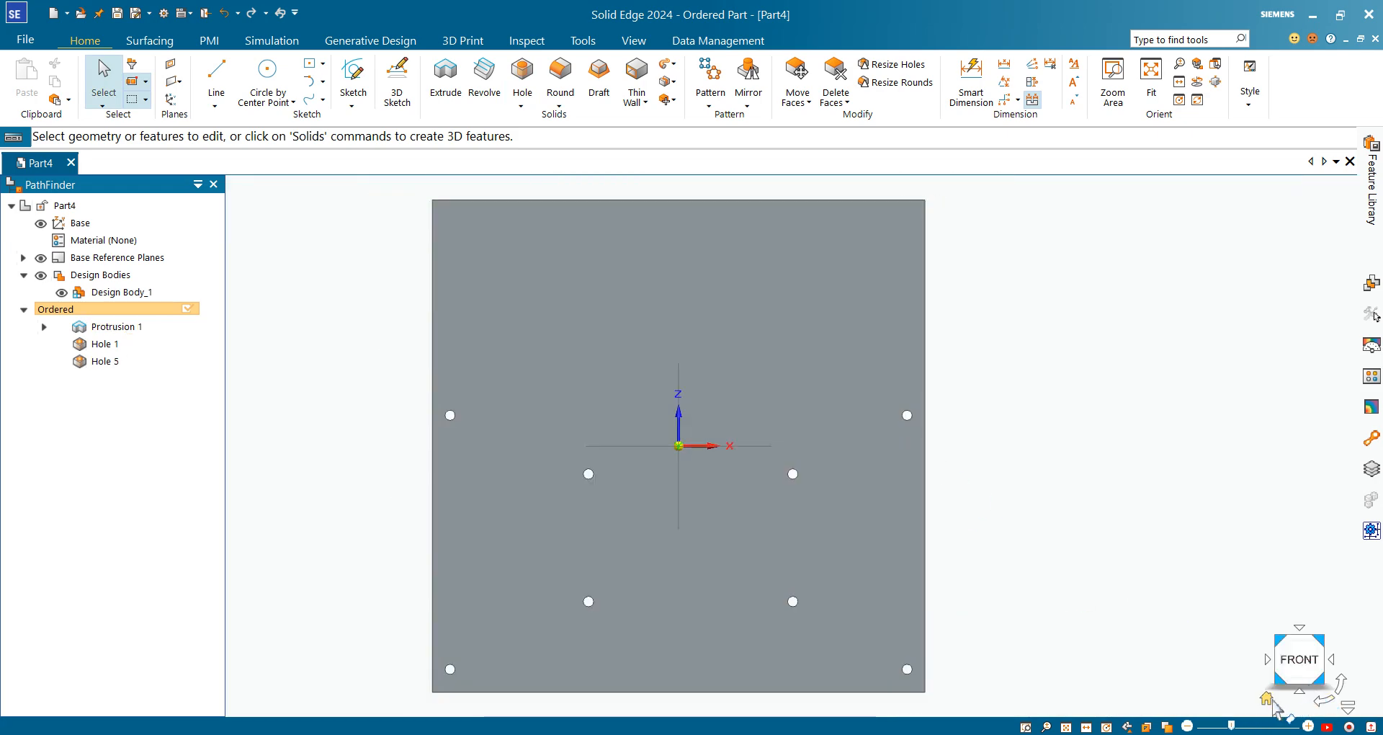
click(1323, 636)
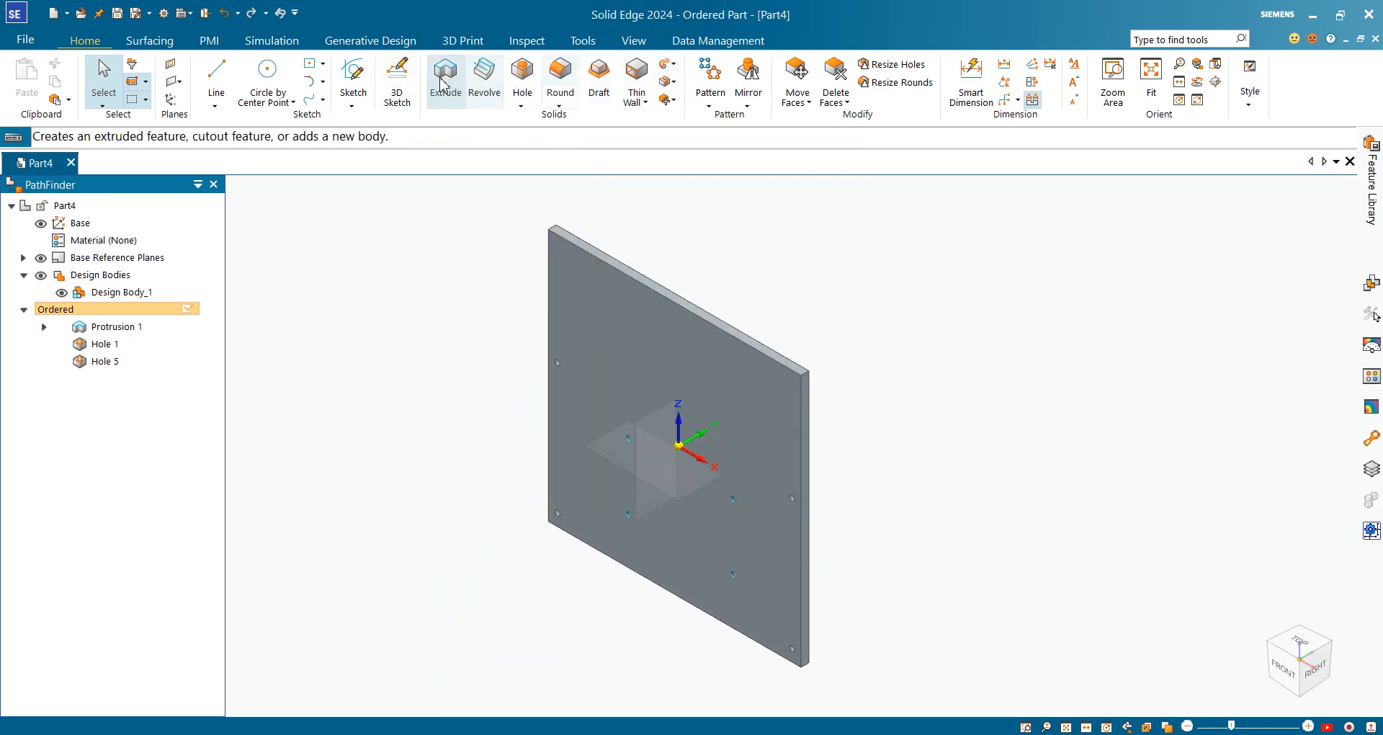
Set up a counterbored hole for an M8 Socket Head 4762 screw with Normal (H13) fit
click(445, 80)
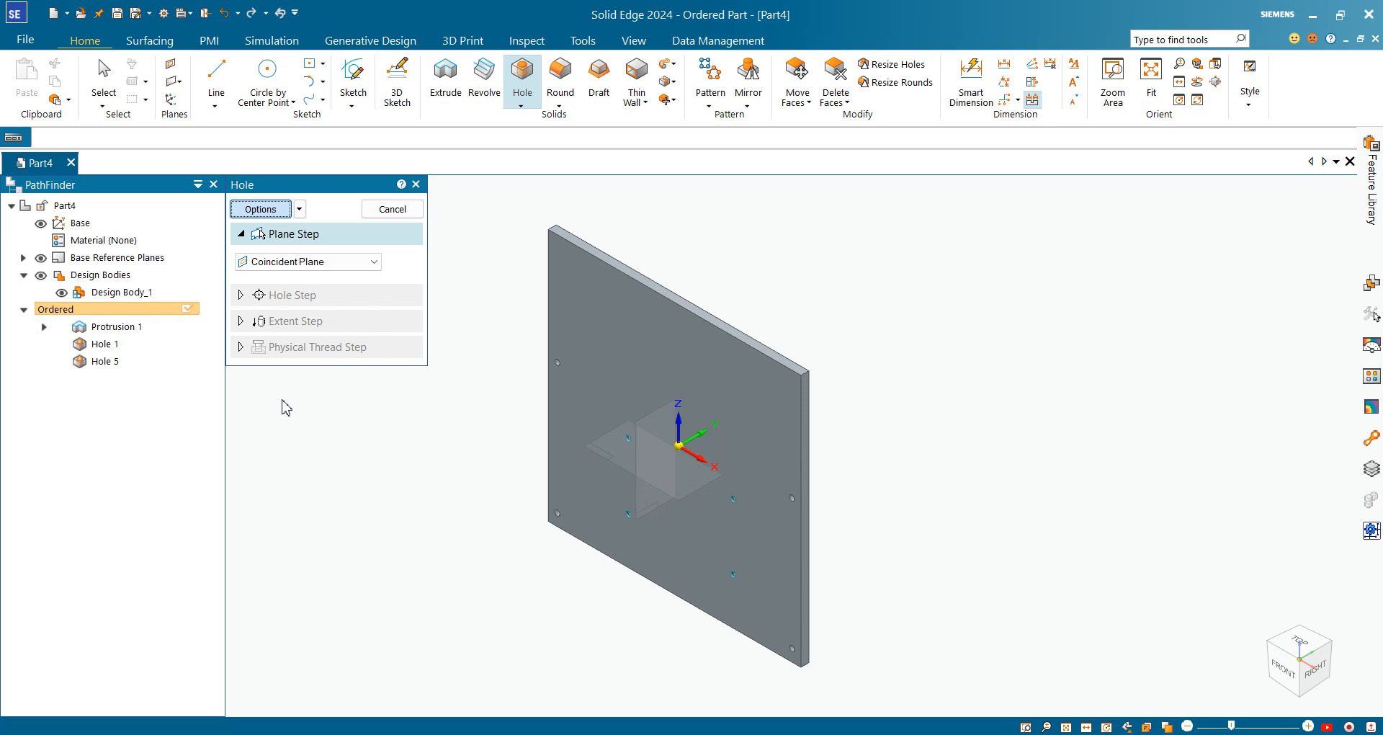
key(Return)
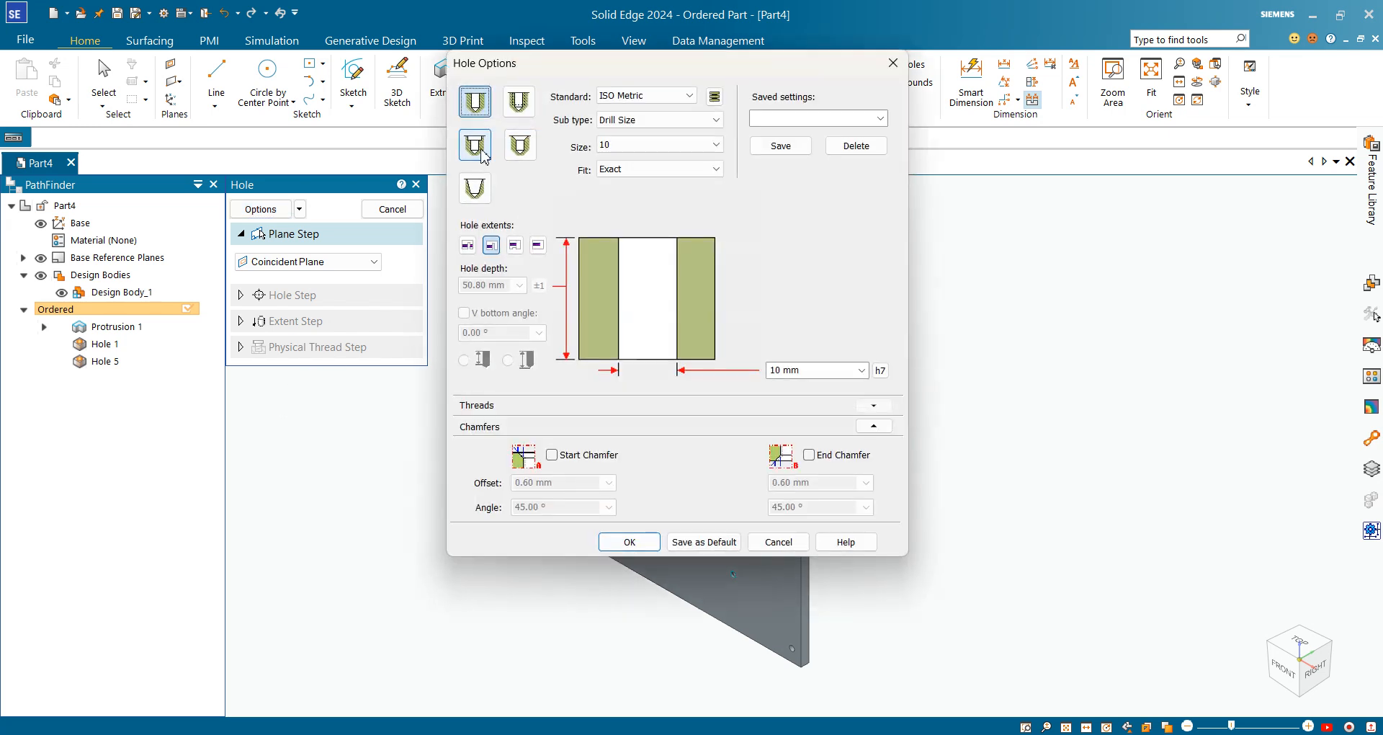
click(477, 149)
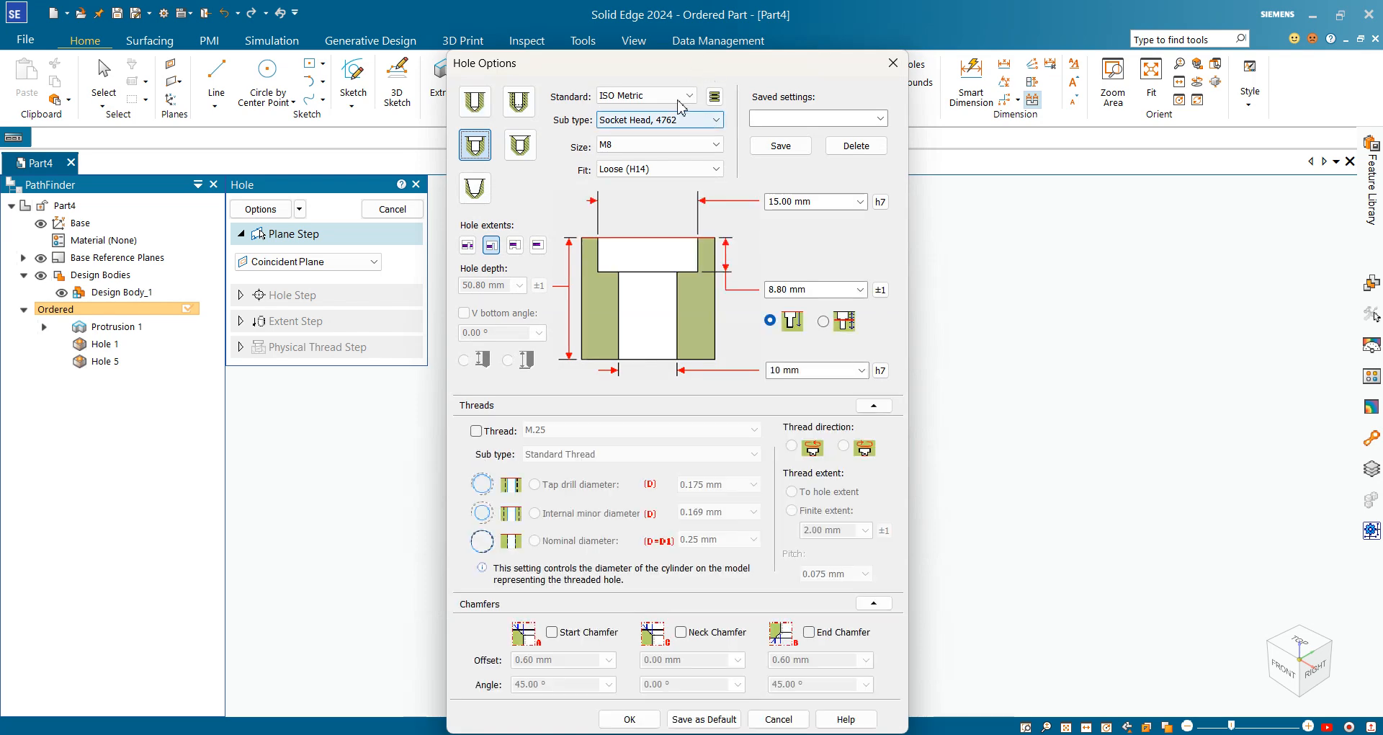
click(689, 122)
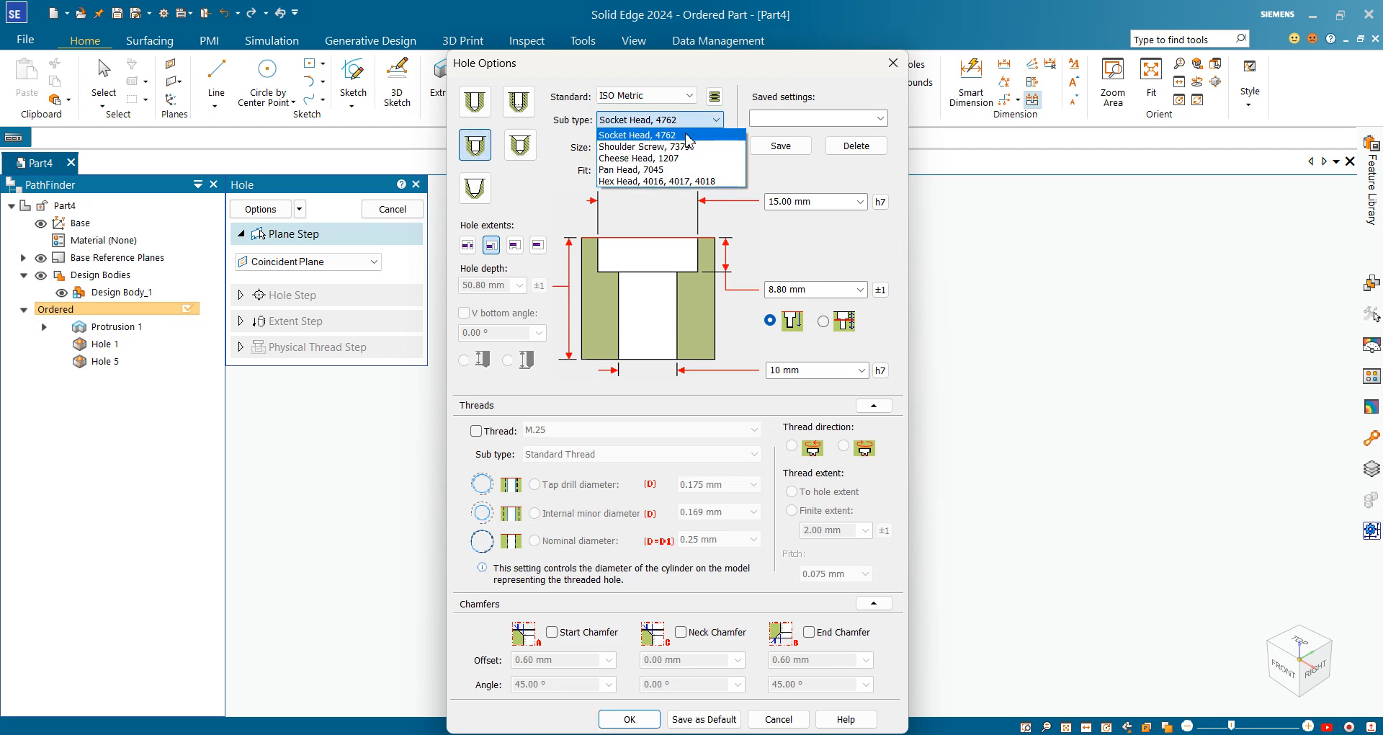
click(687, 136)
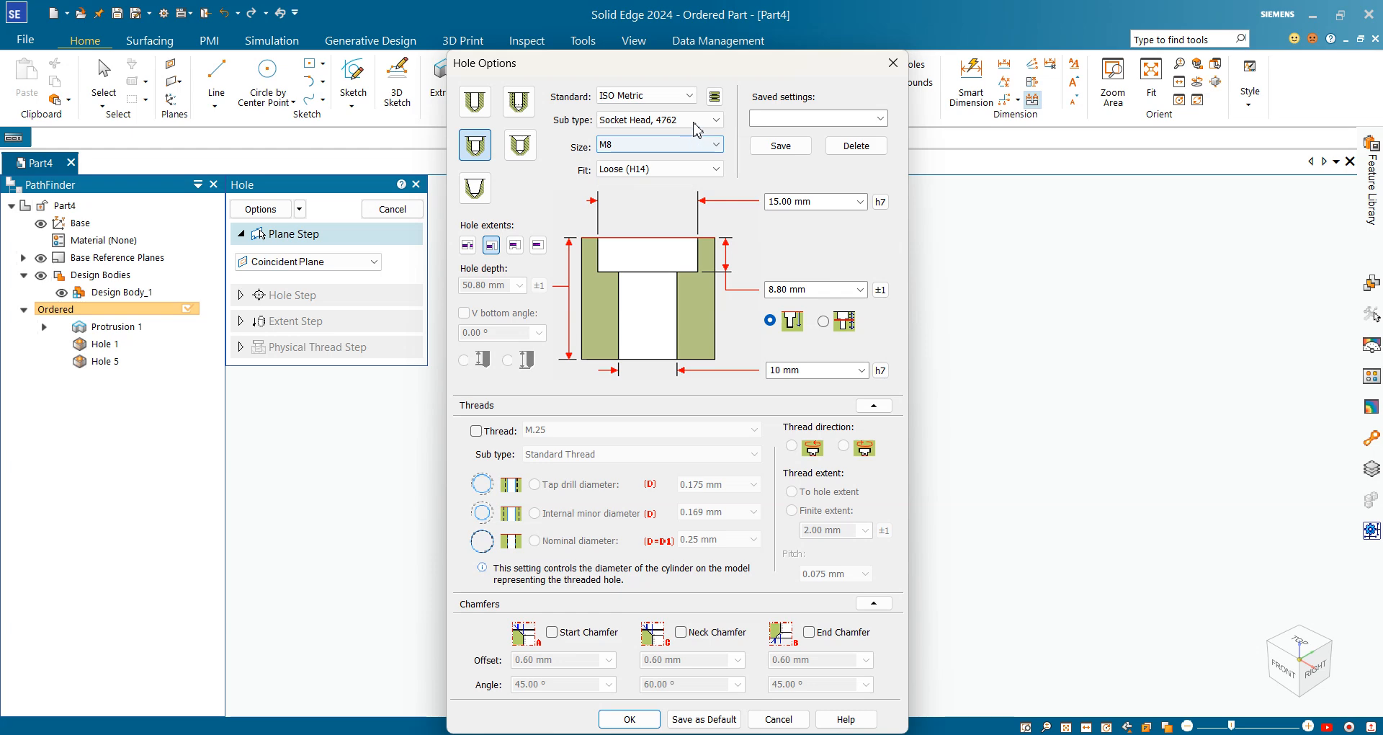
click(695, 123)
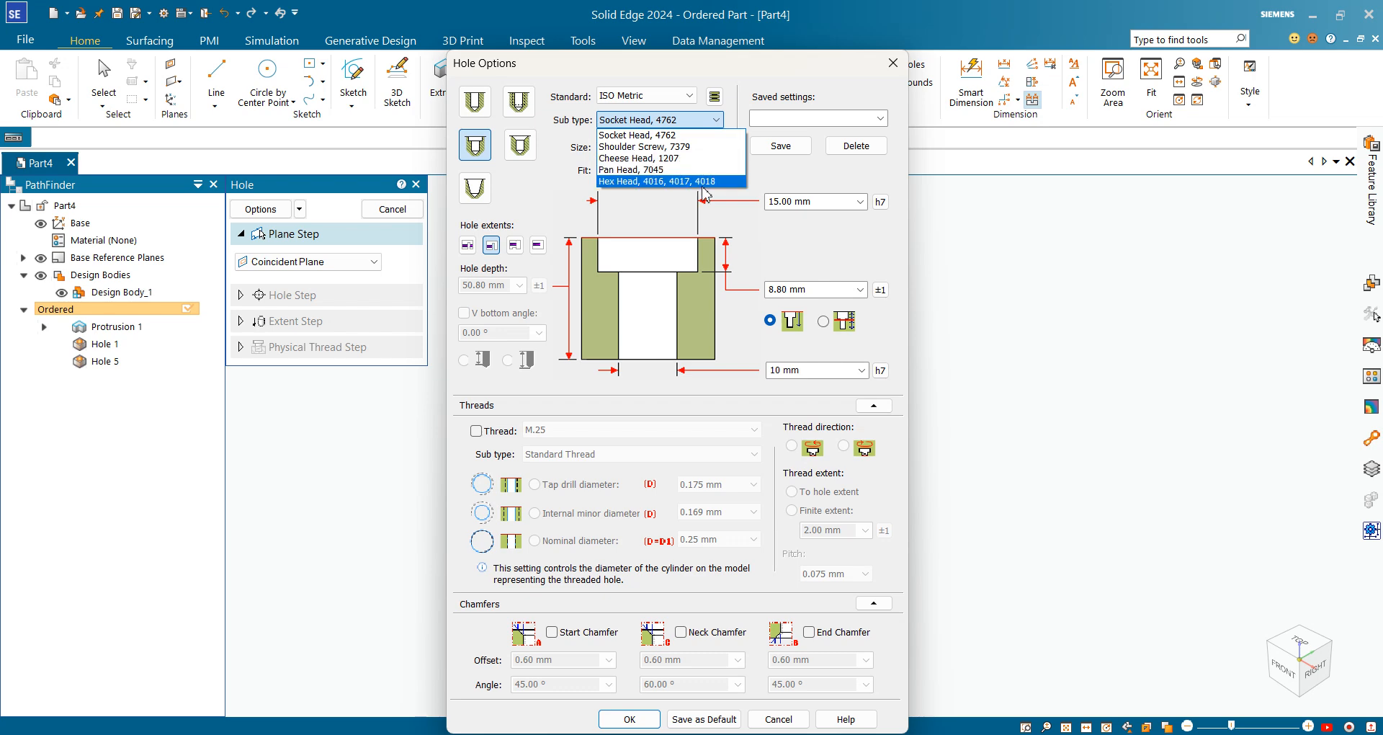
click(696, 136)
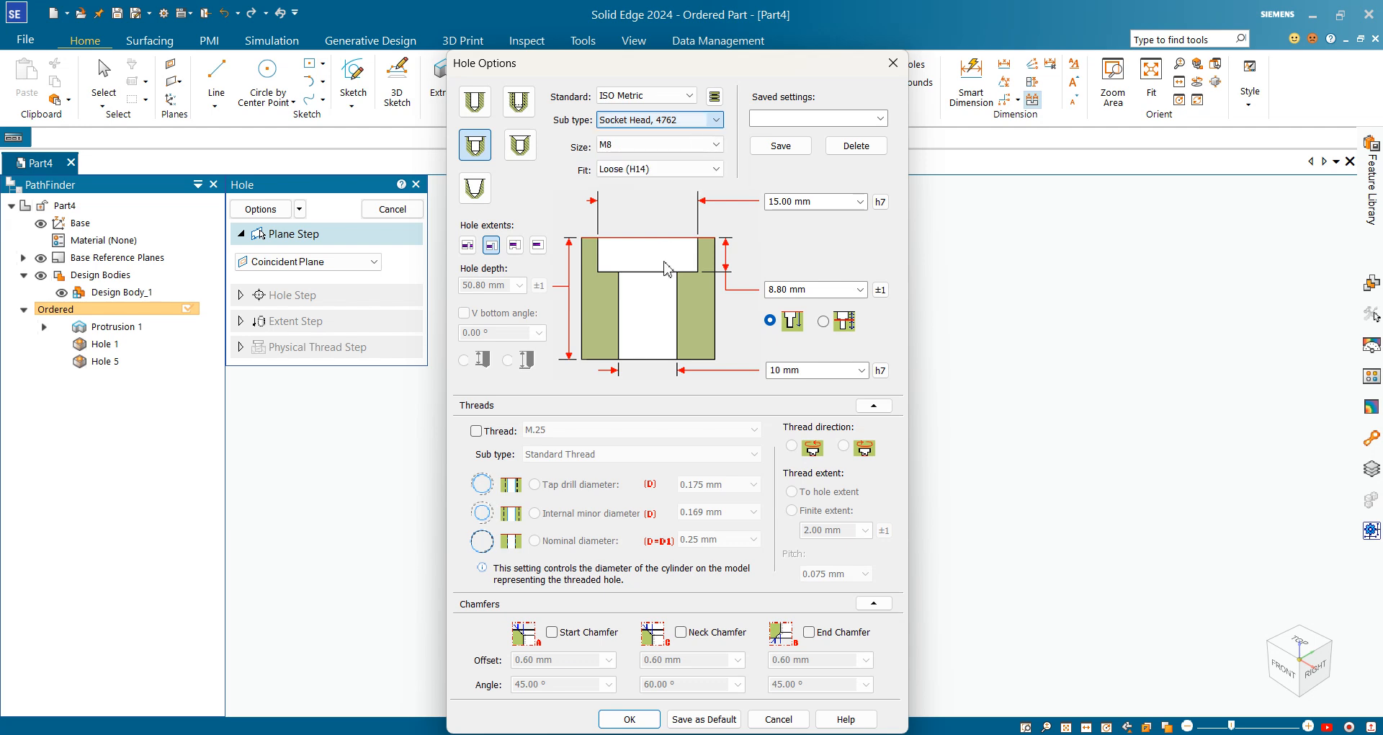
click(713, 169)
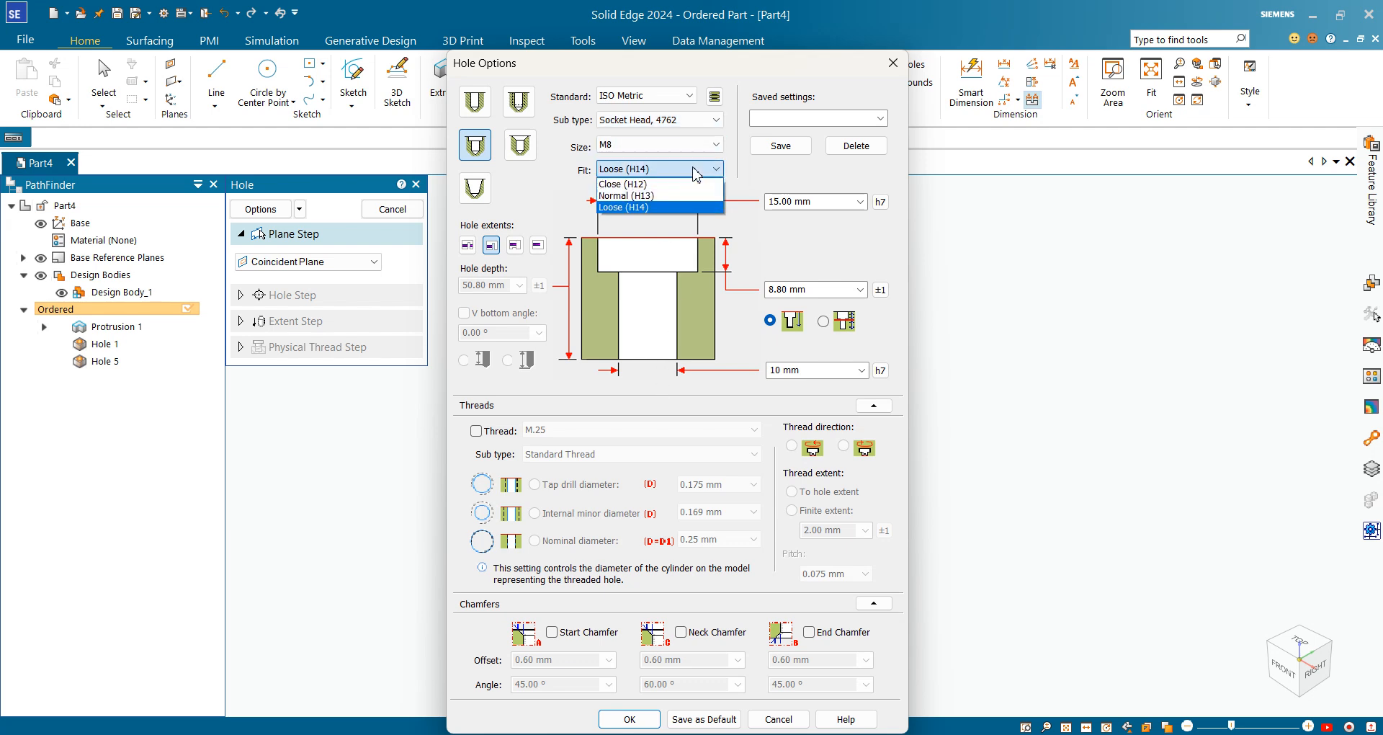
click(651, 196)
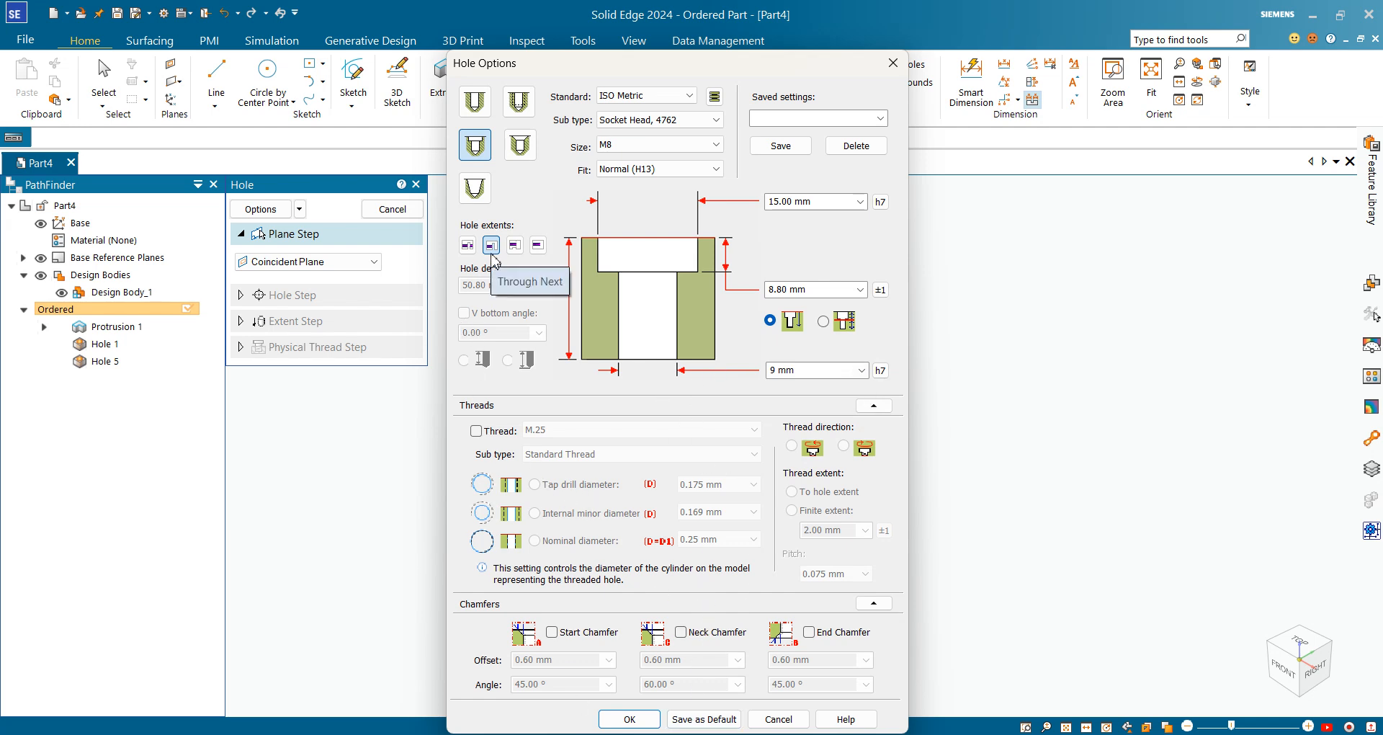
click(629, 719)
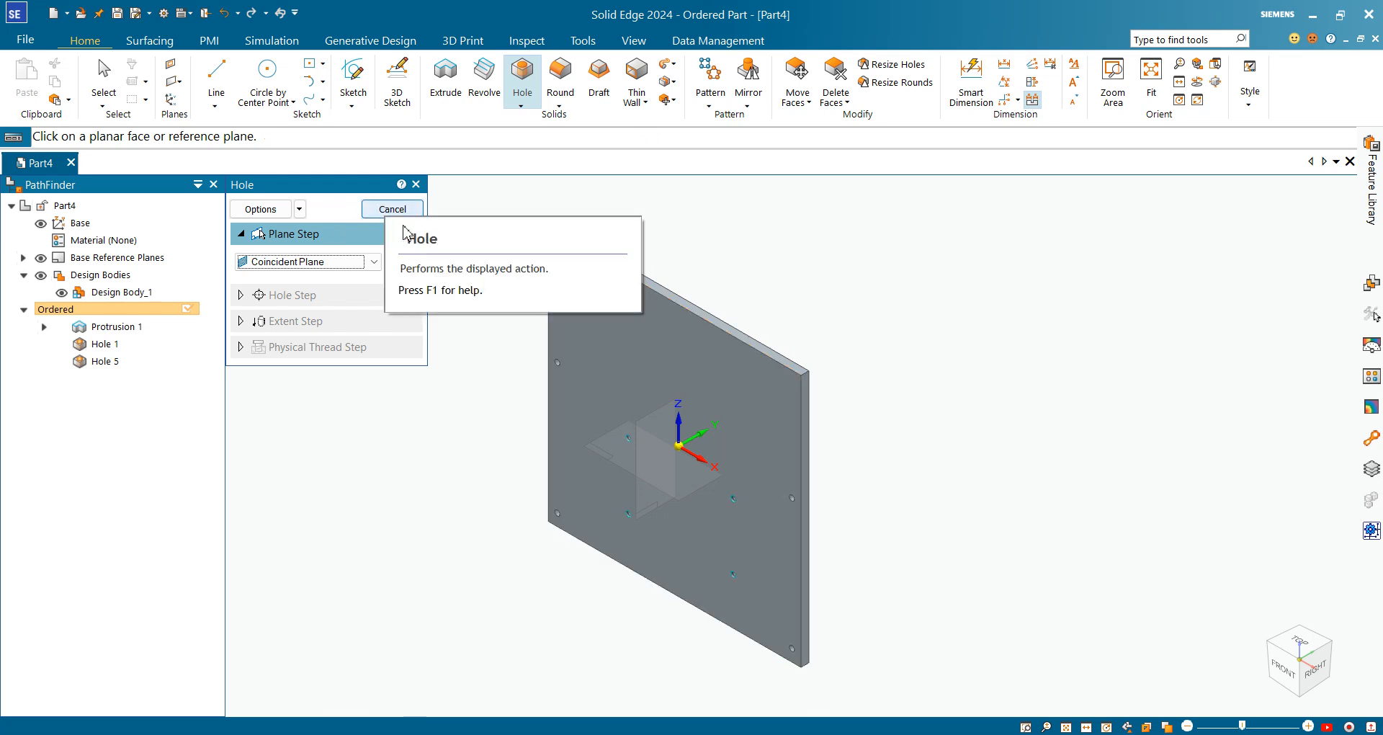
Place two level counterbore hole centres above the plate centre on the front face and close the sketch
click(624, 340)
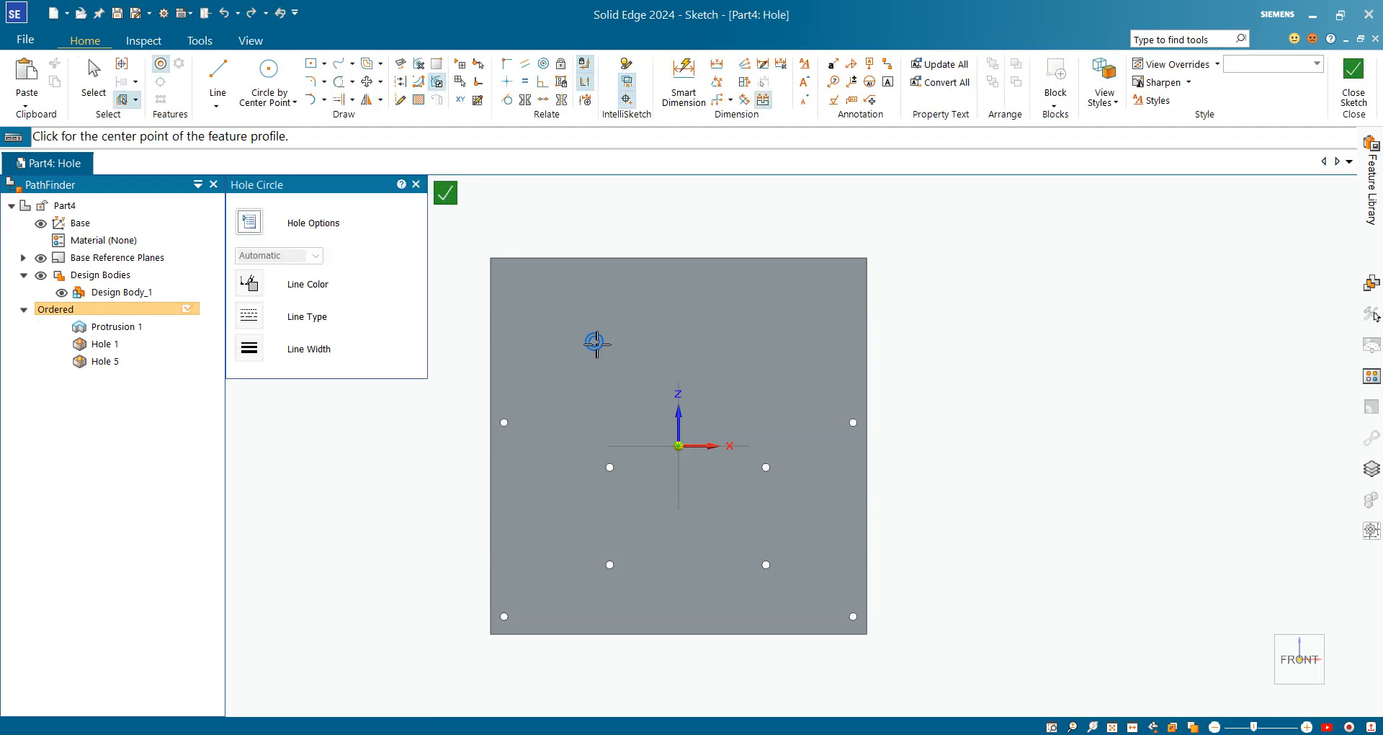
click(595, 343)
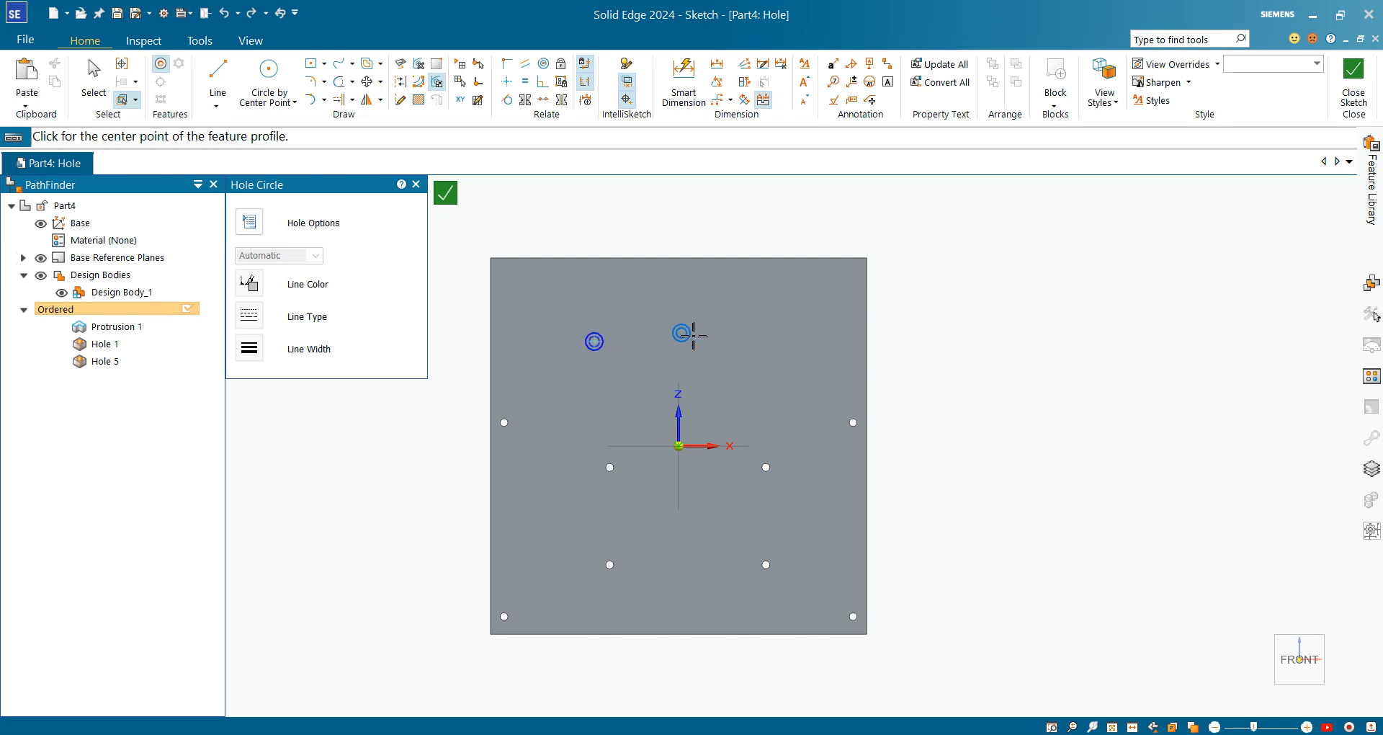
click(766, 343)
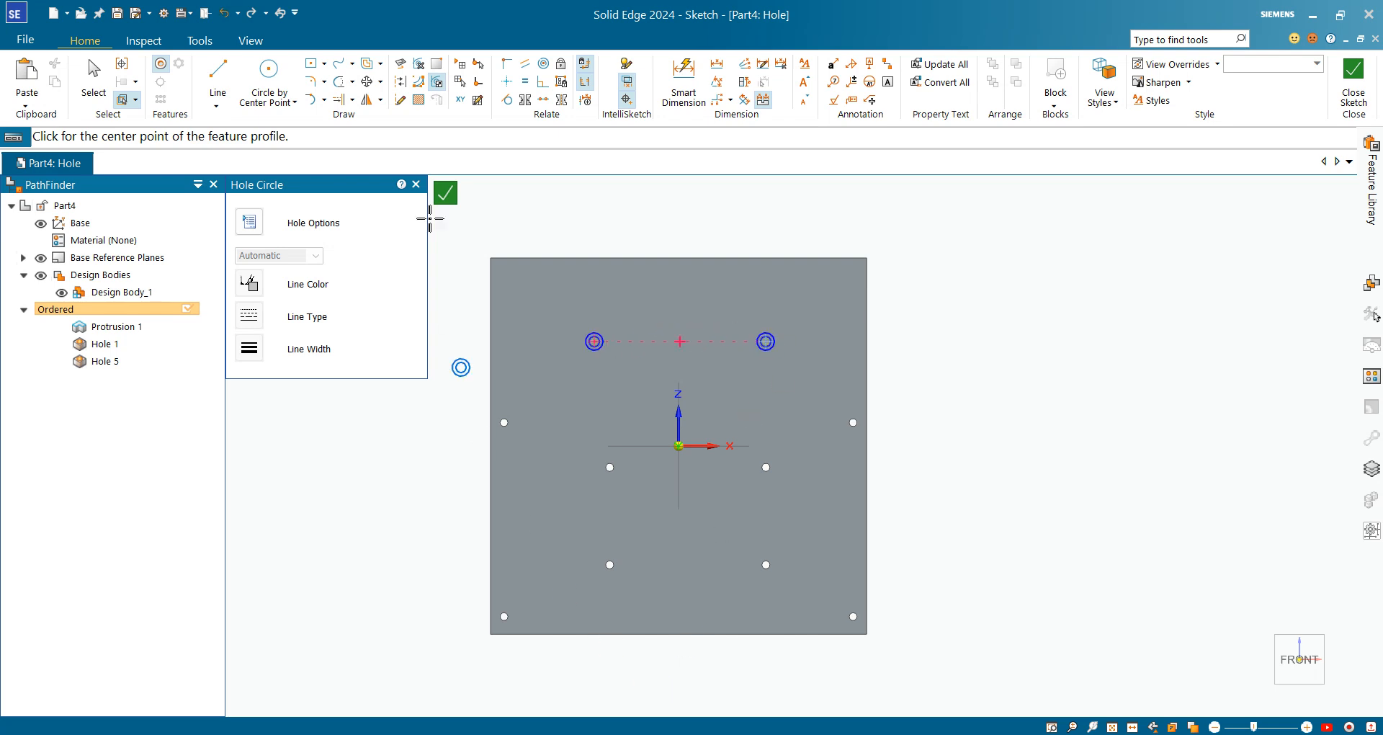
click(1354, 77)
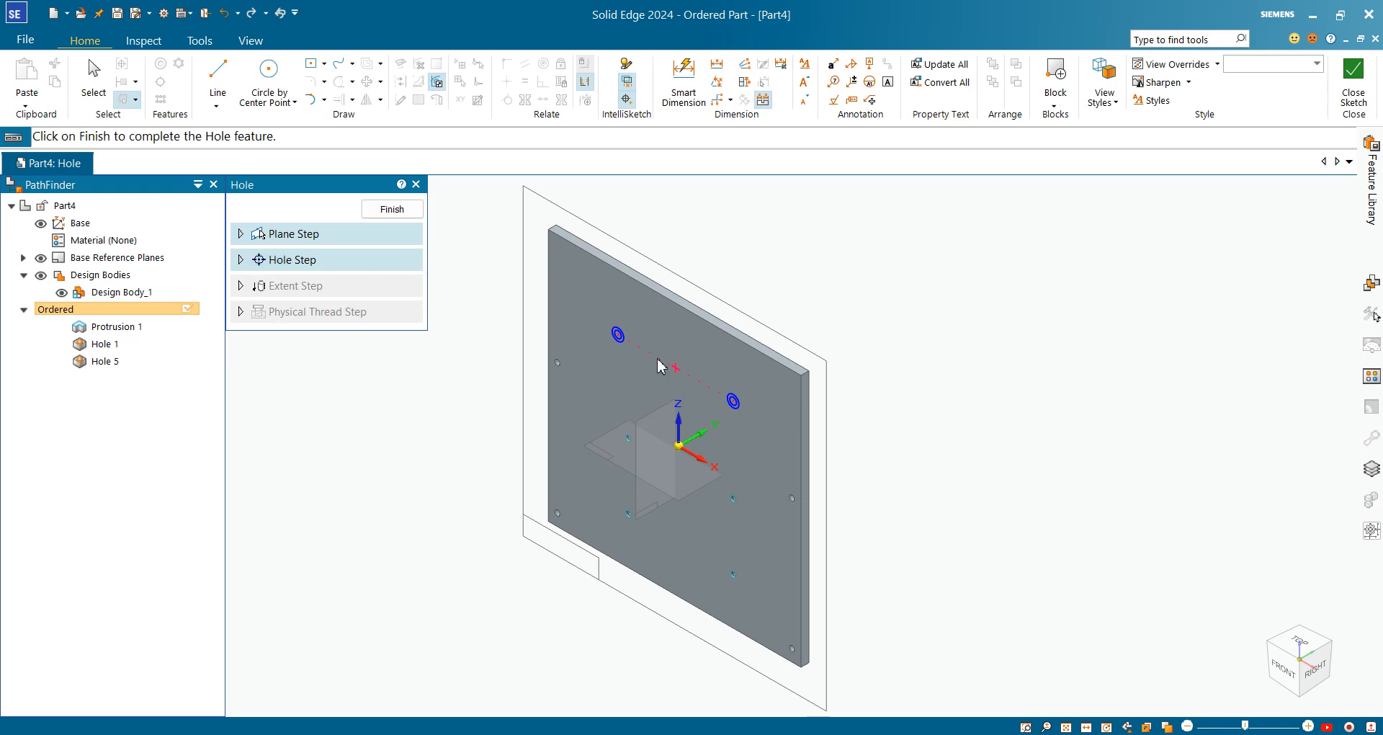
Turn and zoom the plate to face it, then bring up the new hole's Options
scroll(657, 344, up, 5)
scroll(657, 345, up, 2)
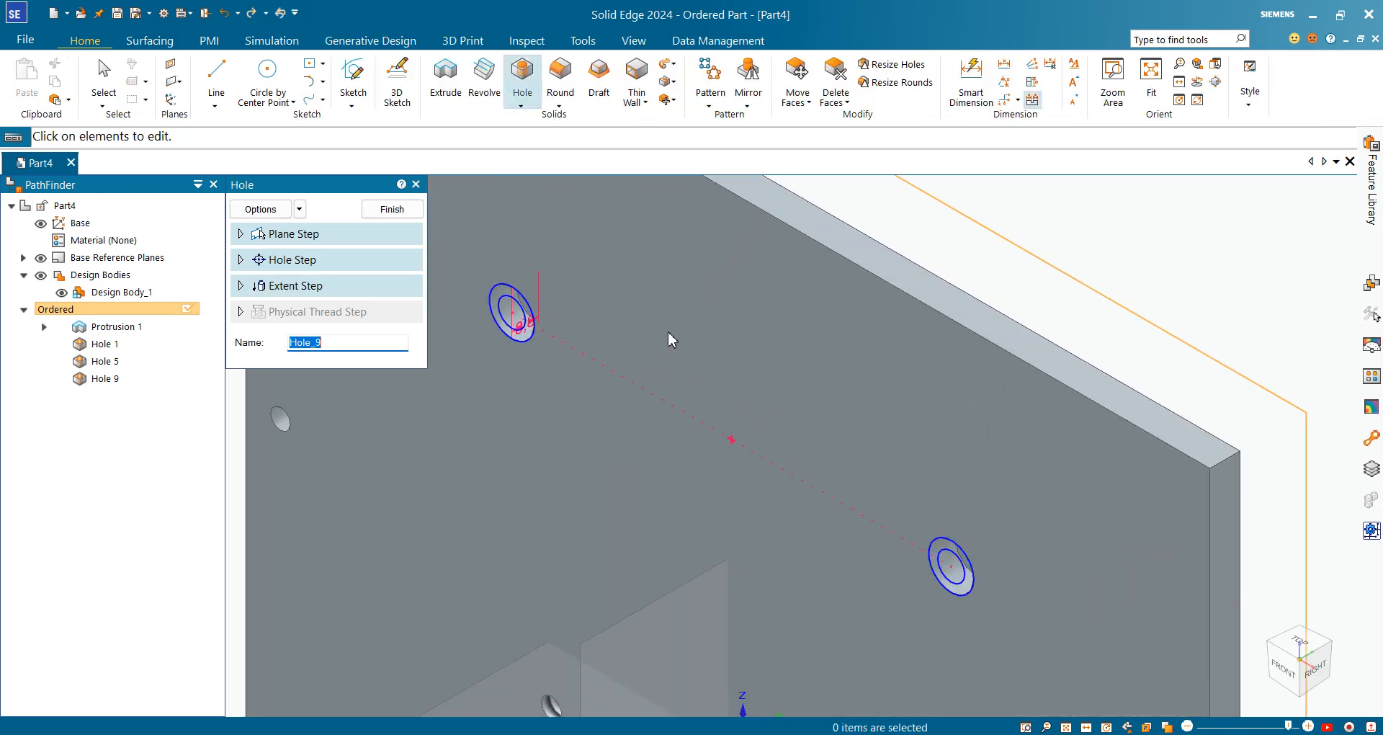
scroll(533, 344, up, 2)
middle_drag(533, 343, 542, 422)
scroll(541, 422, up, 6)
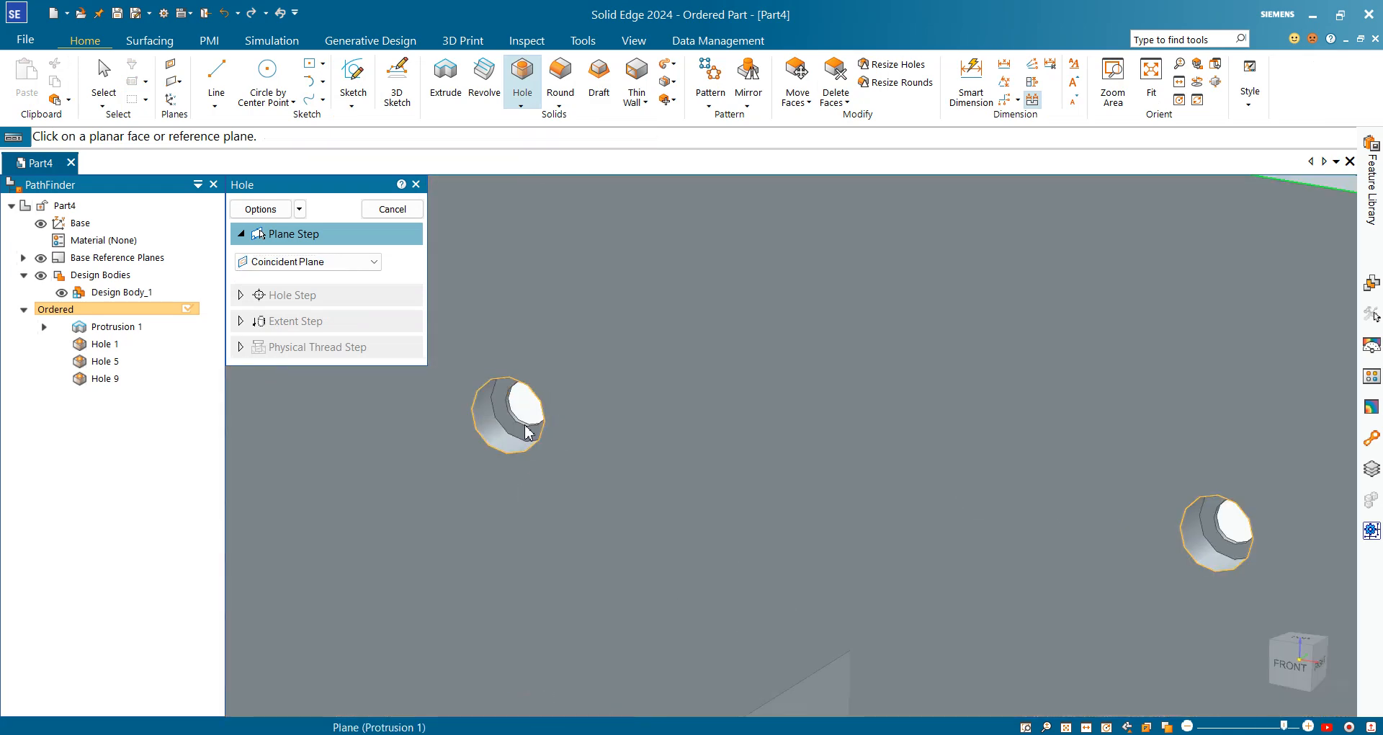
scroll(504, 396, down, 8)
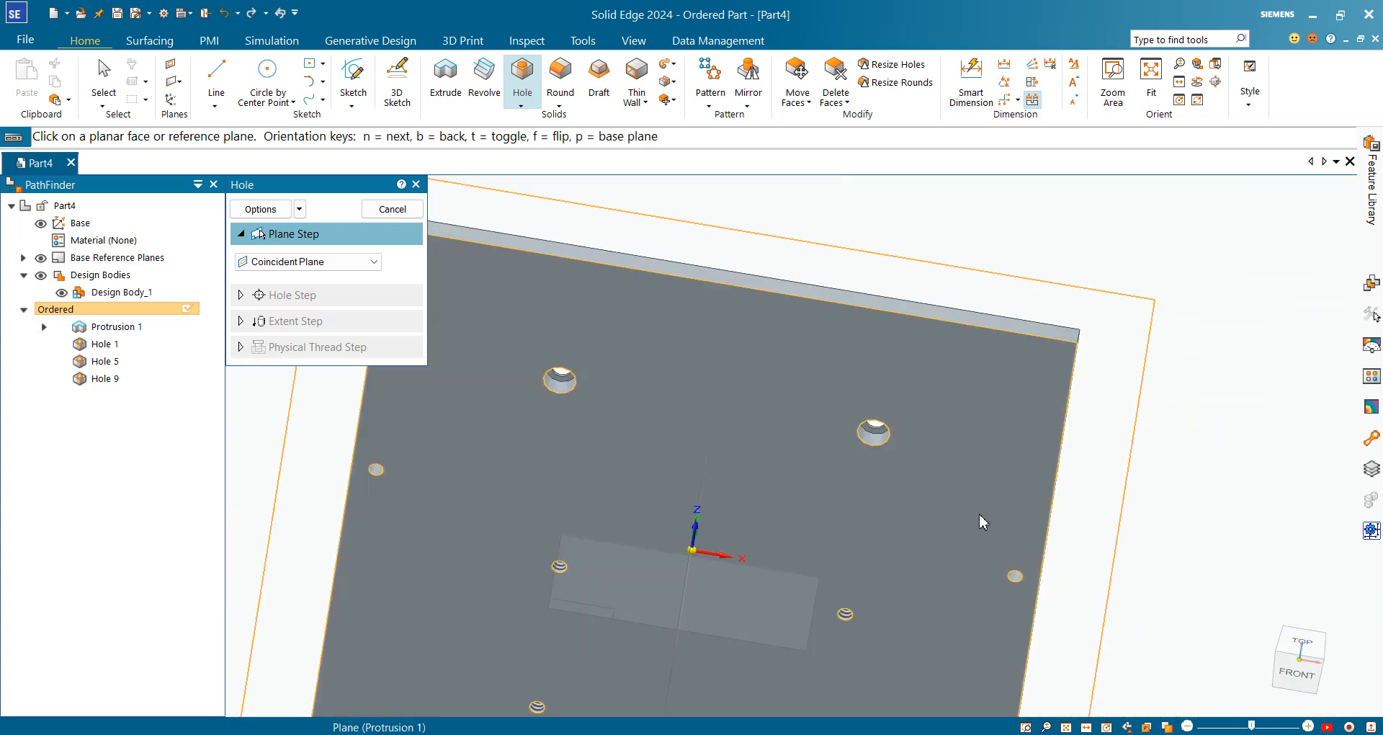
scroll(937, 490, down, 3)
click(276, 209)
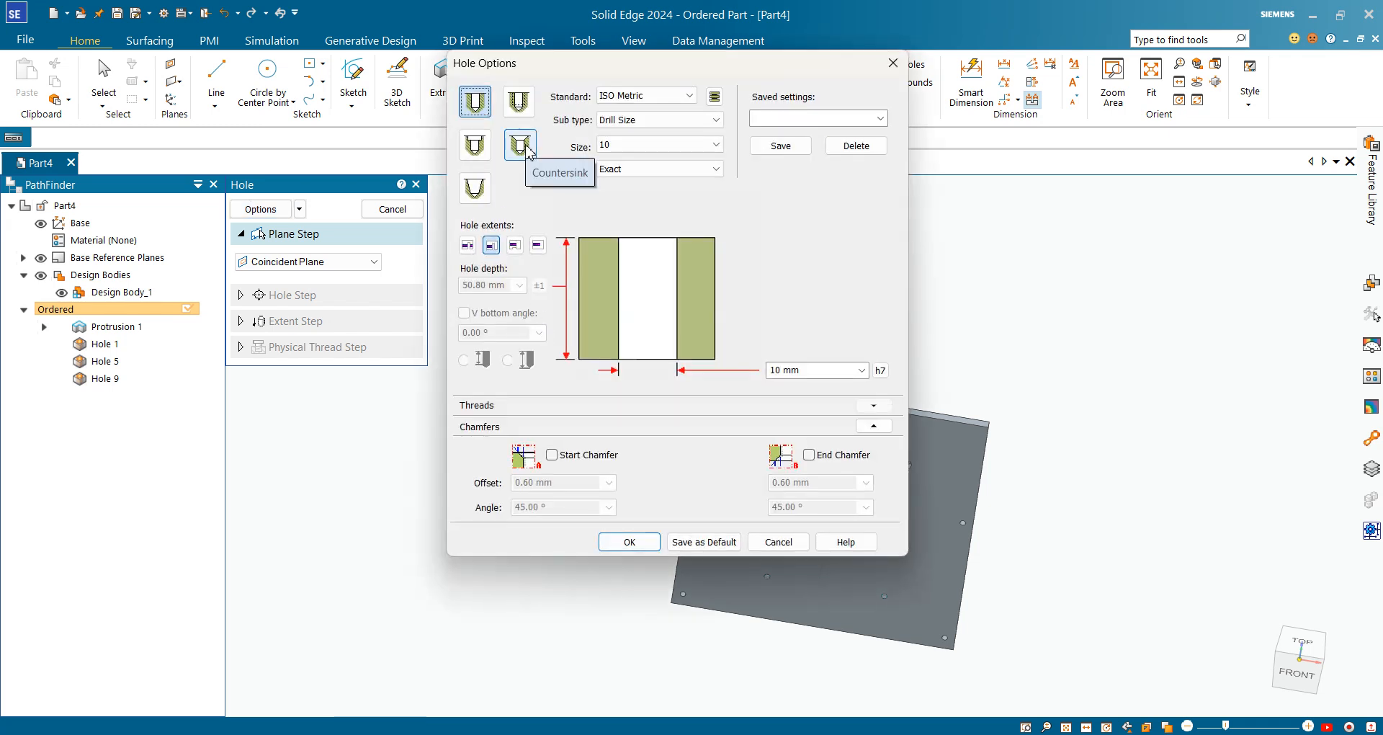
Make the hole an ISO Metric M10 Socket Flat Head countersink with Normal (H13) fit
click(528, 150)
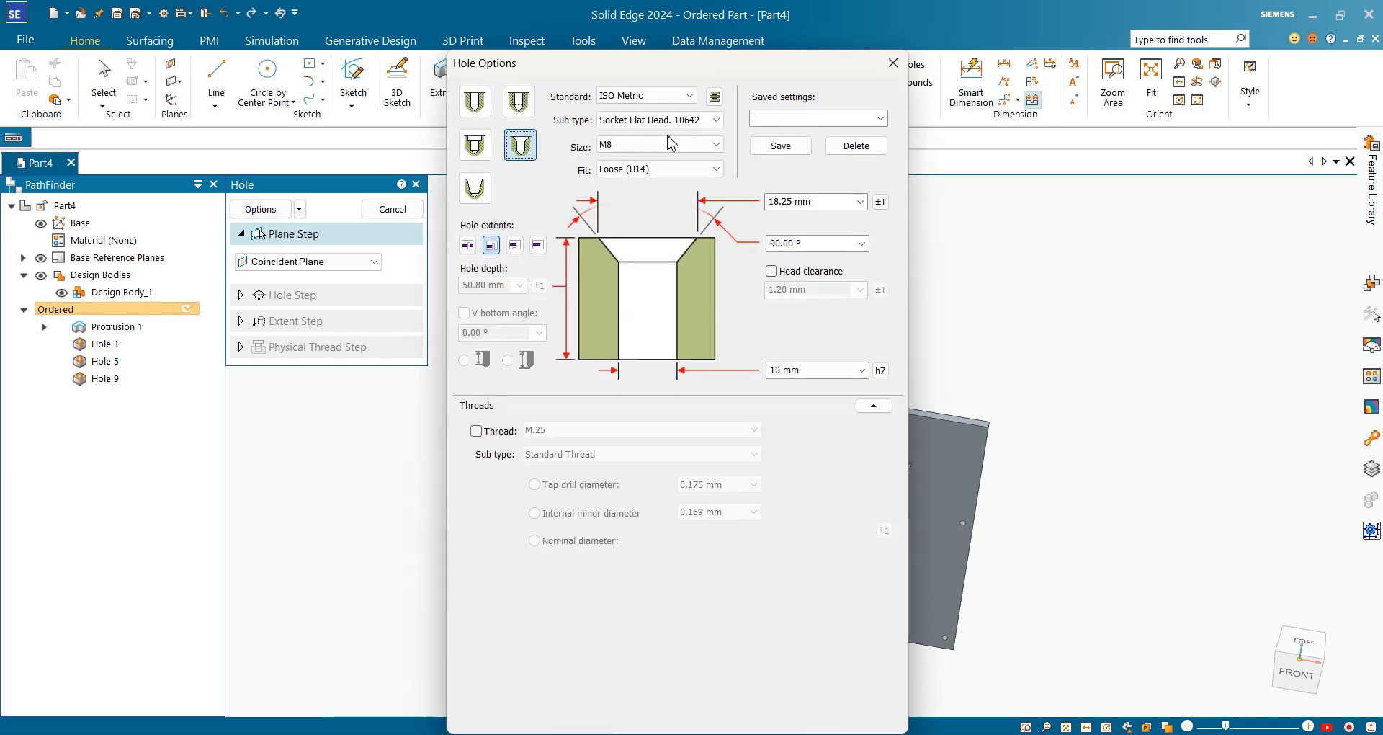
click(695, 120)
click(697, 128)
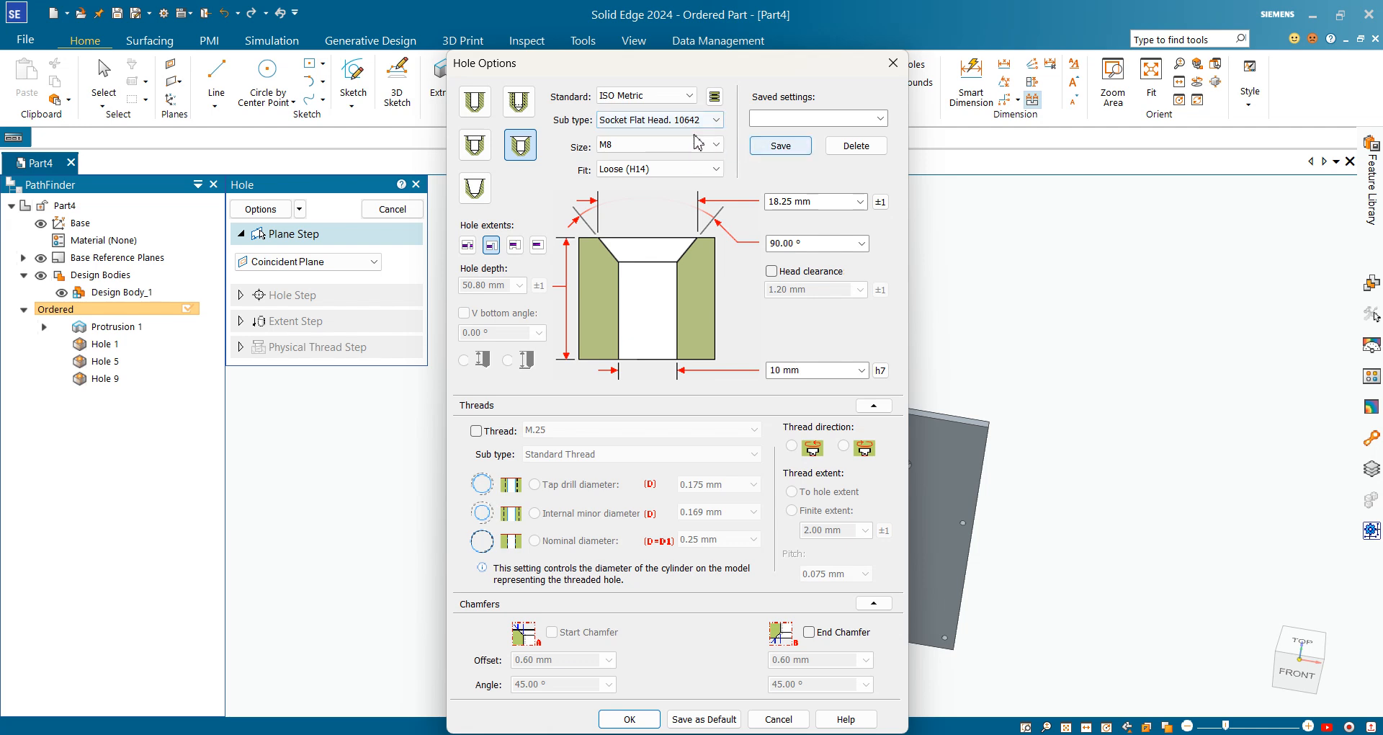
click(693, 144)
click(620, 96)
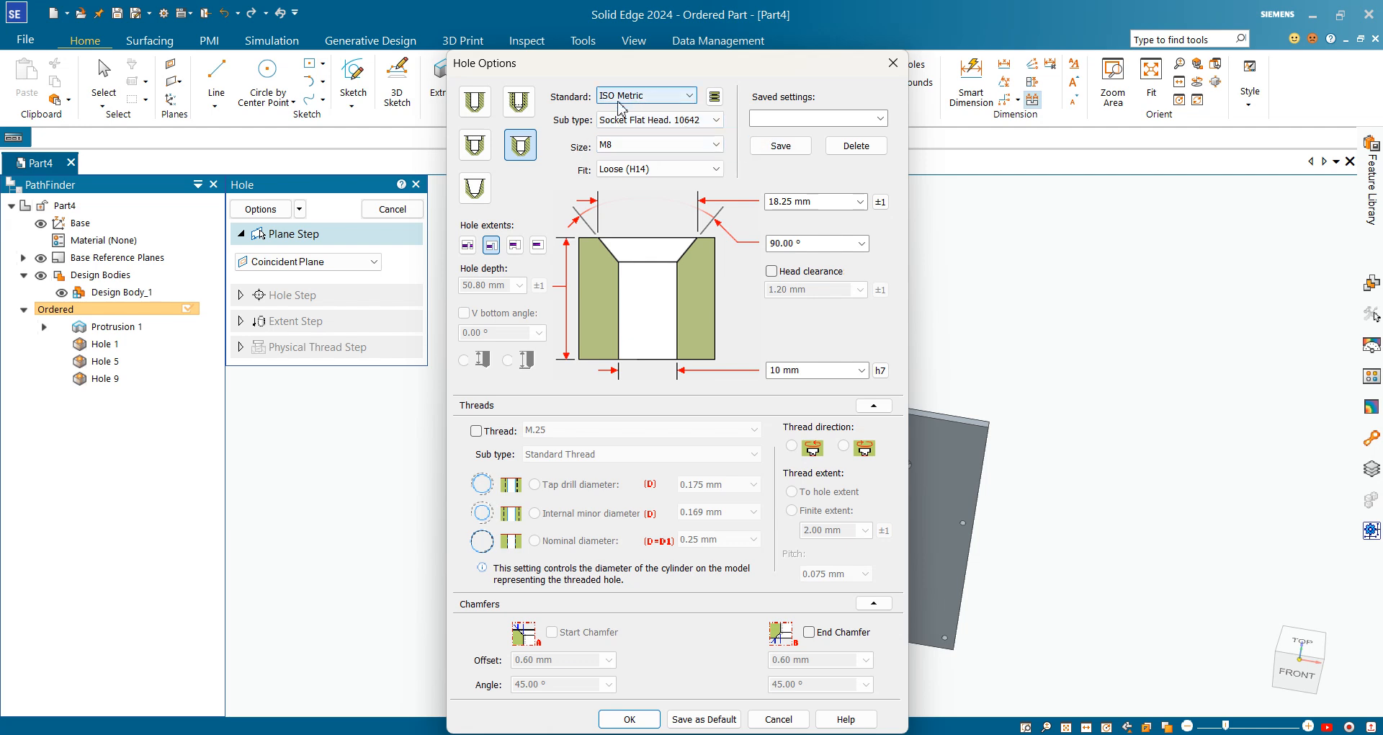
click(652, 145)
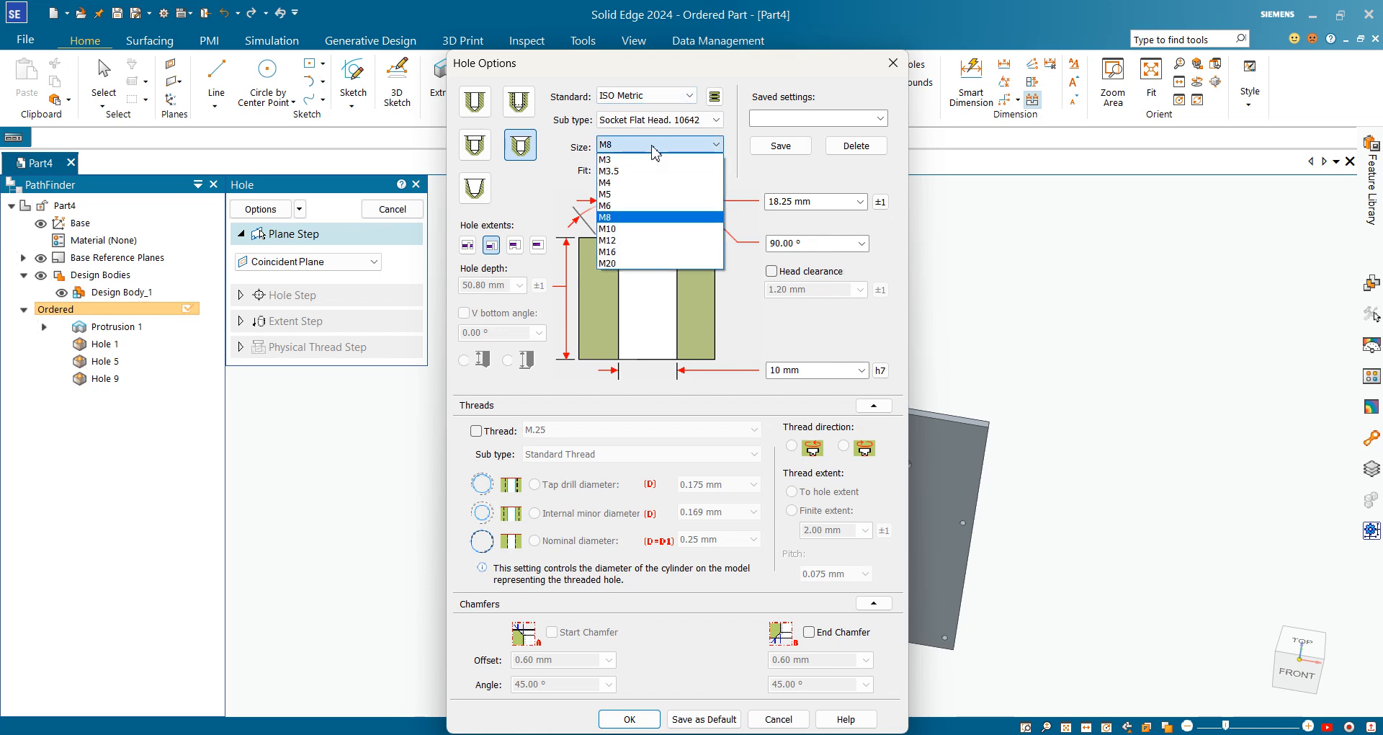
click(626, 229)
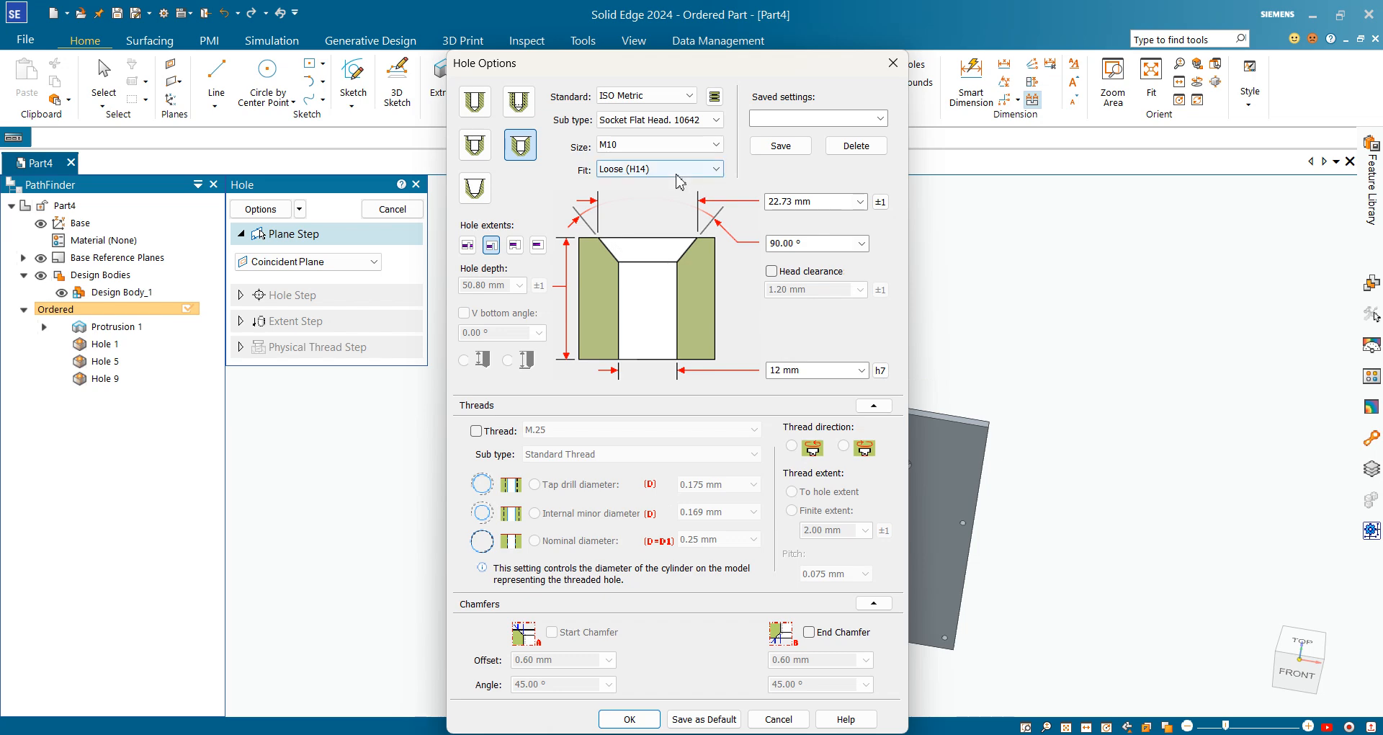
click(649, 169)
click(626, 195)
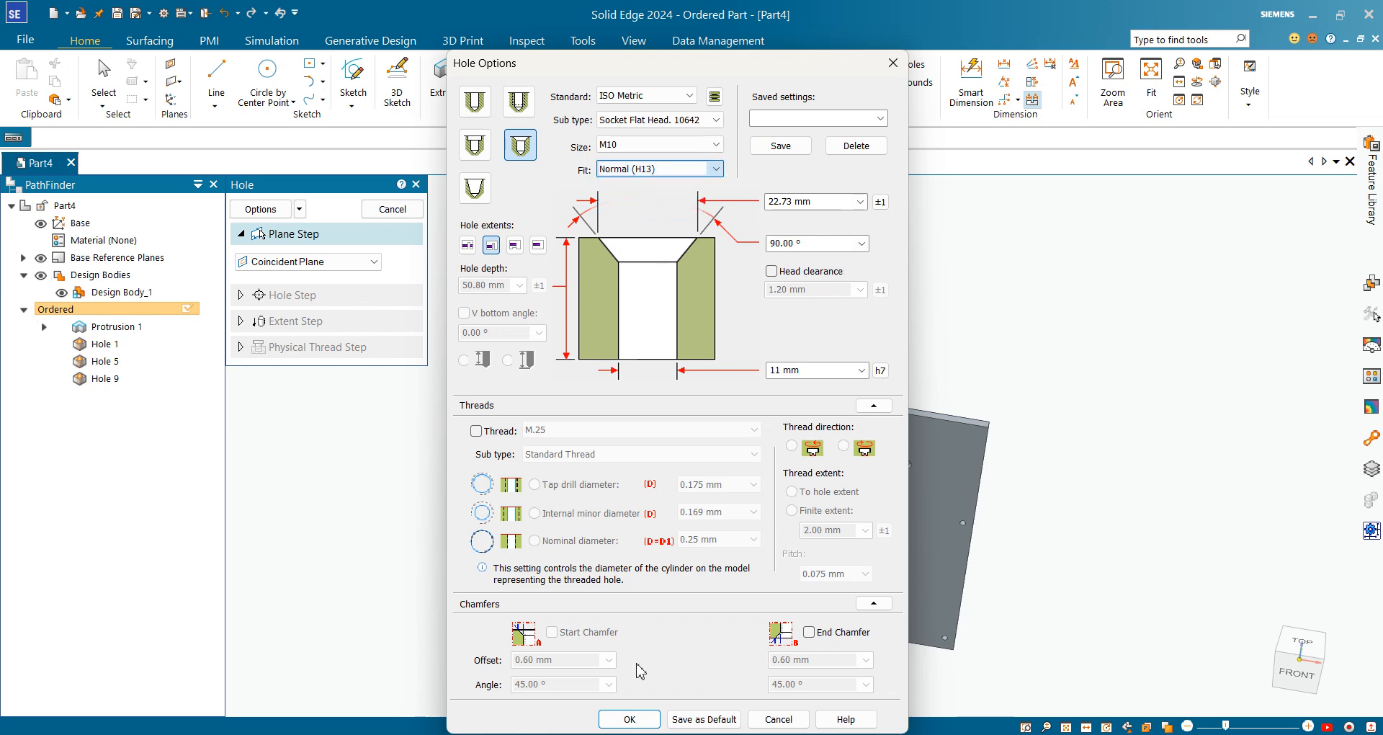
click(627, 719)
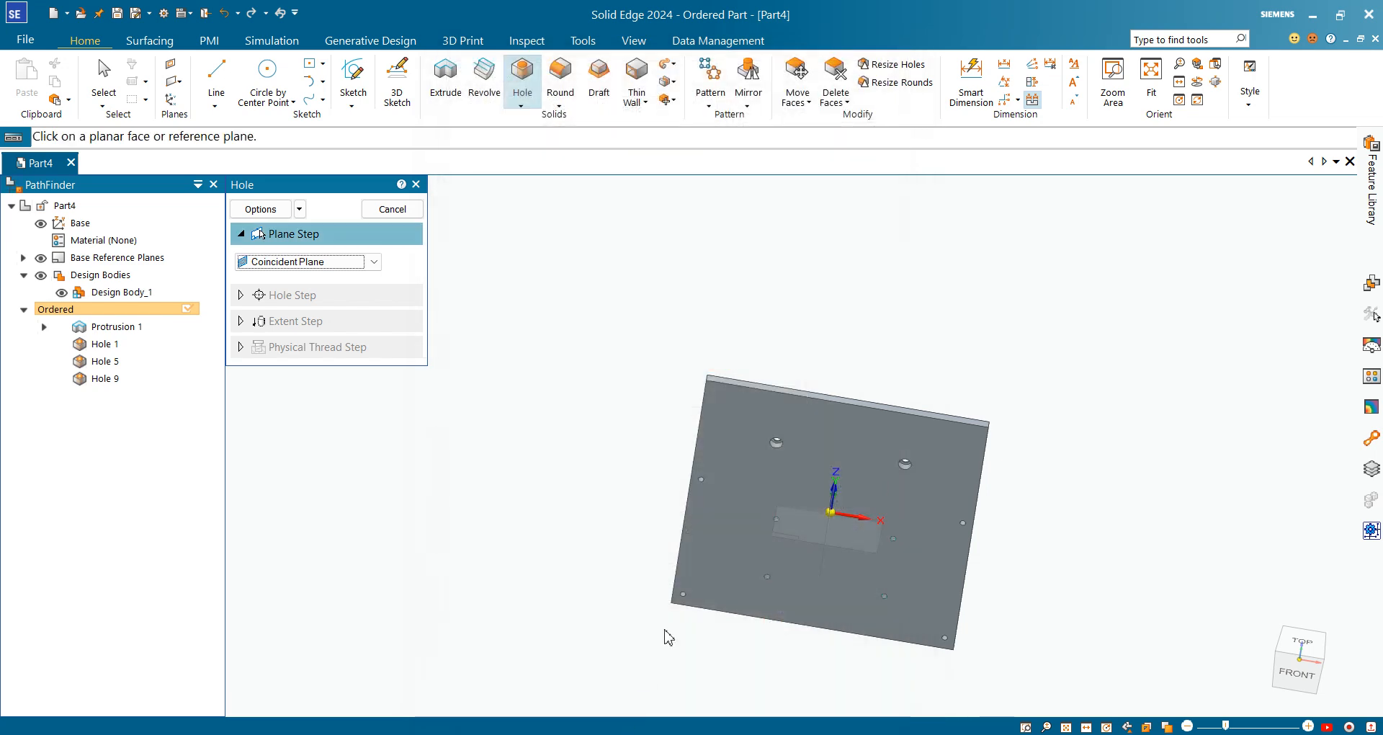
Place countersunk holes near the top and bottom edges on the front face's vertical centreline, then finish
click(868, 421)
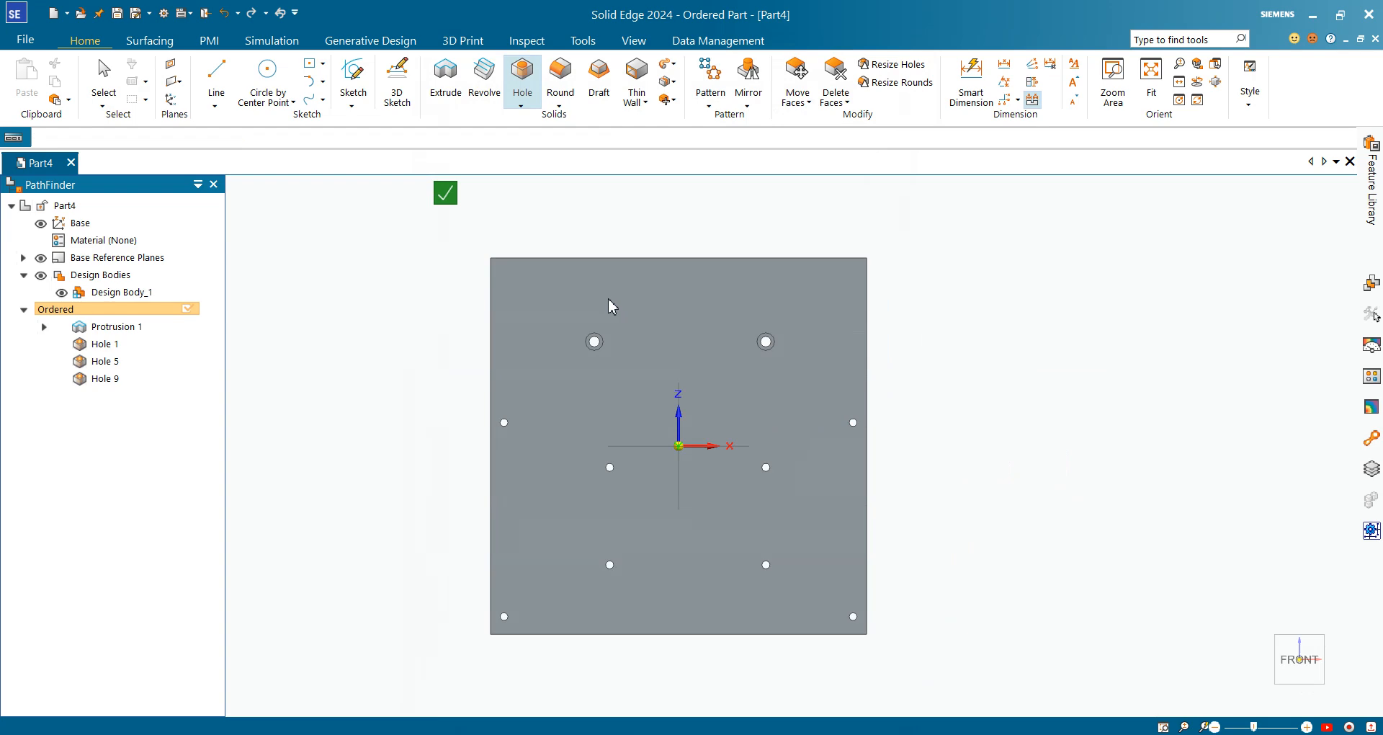
click(678, 291)
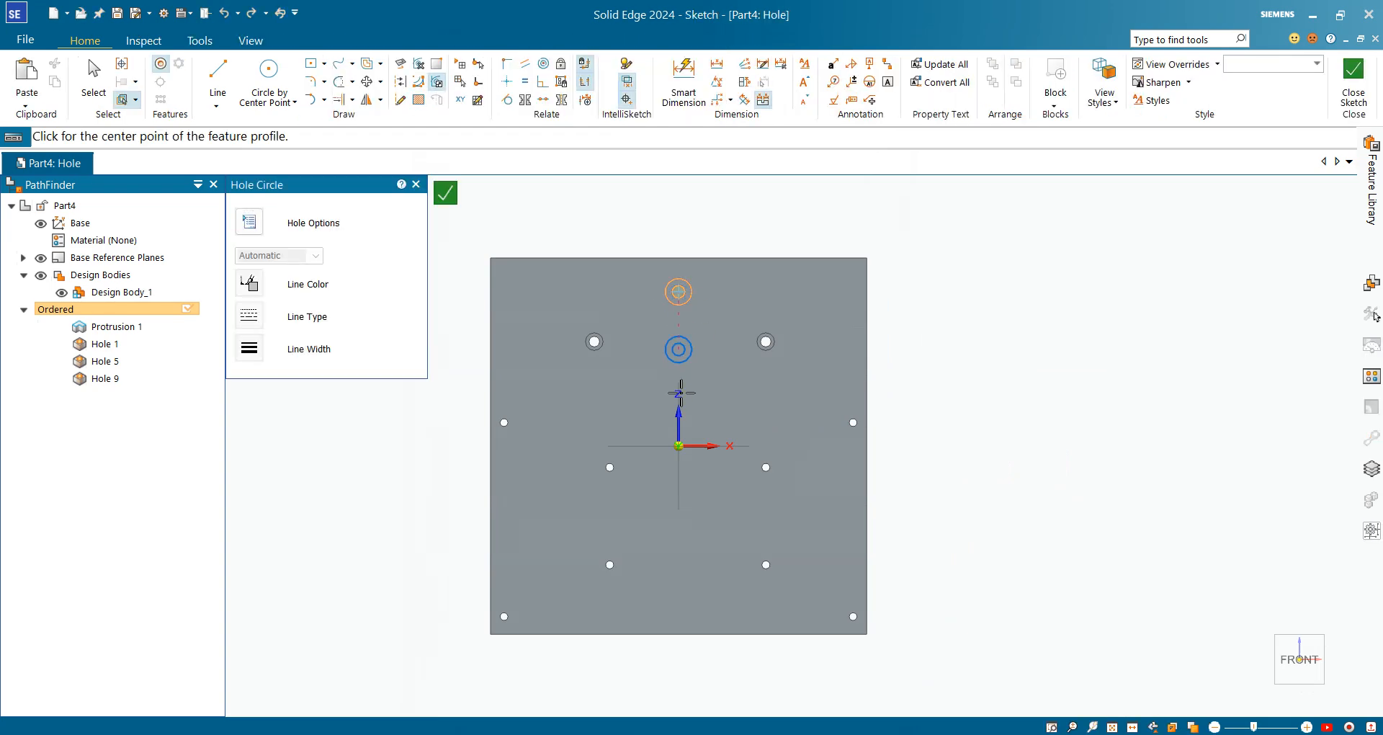
click(679, 445)
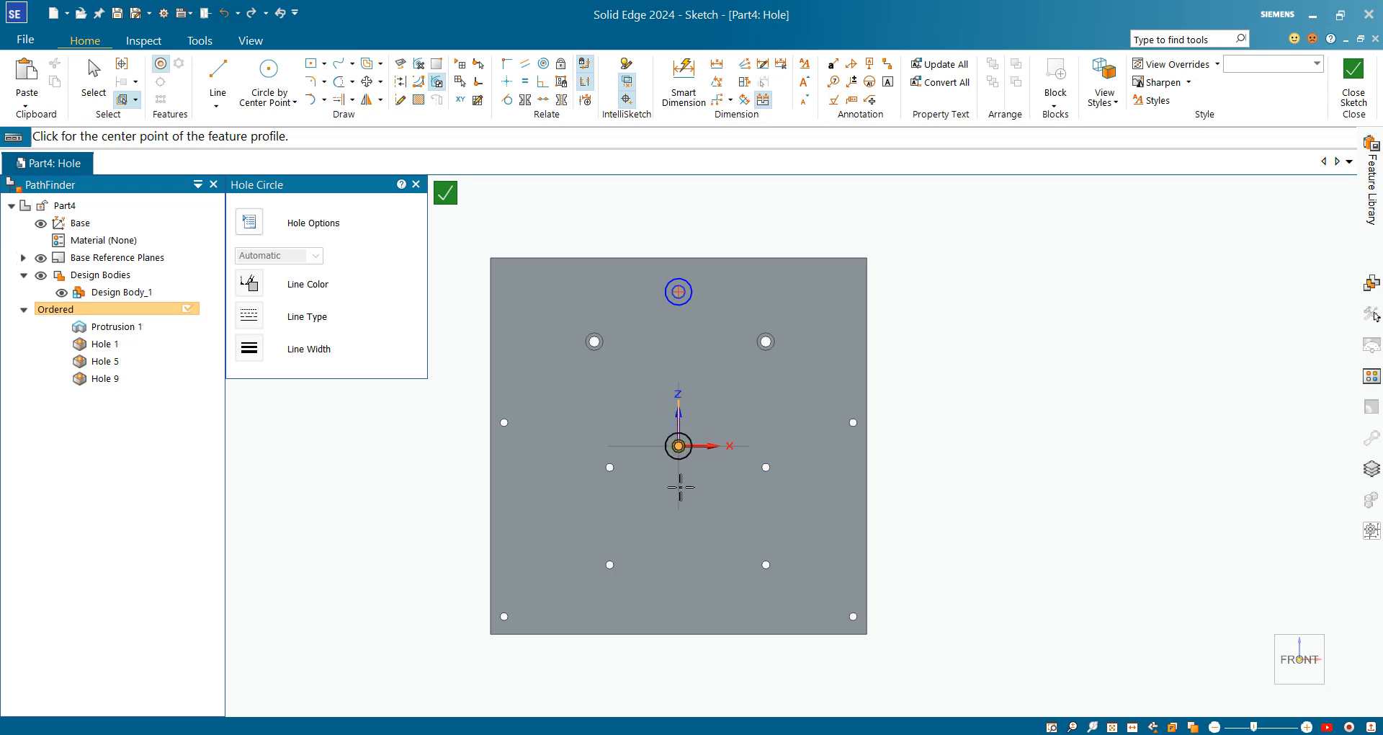
click(678, 603)
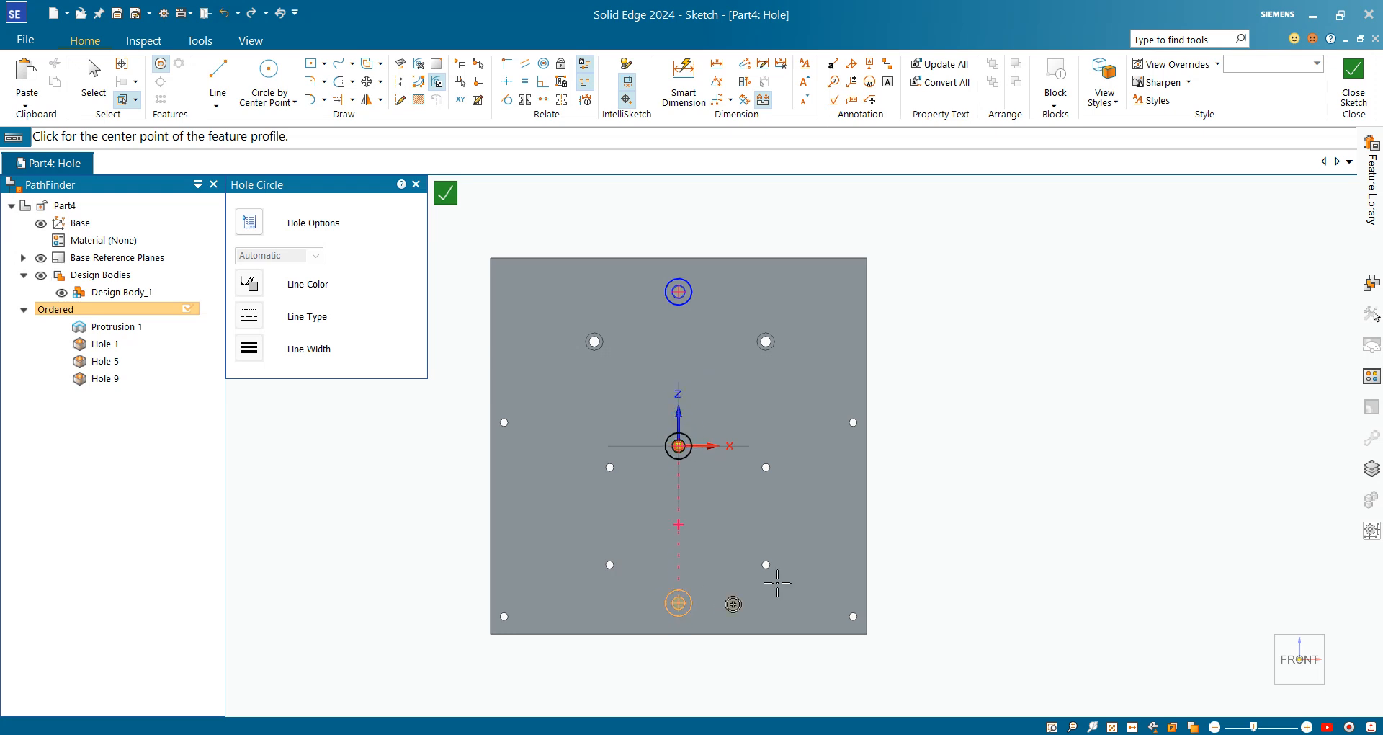
click(1354, 83)
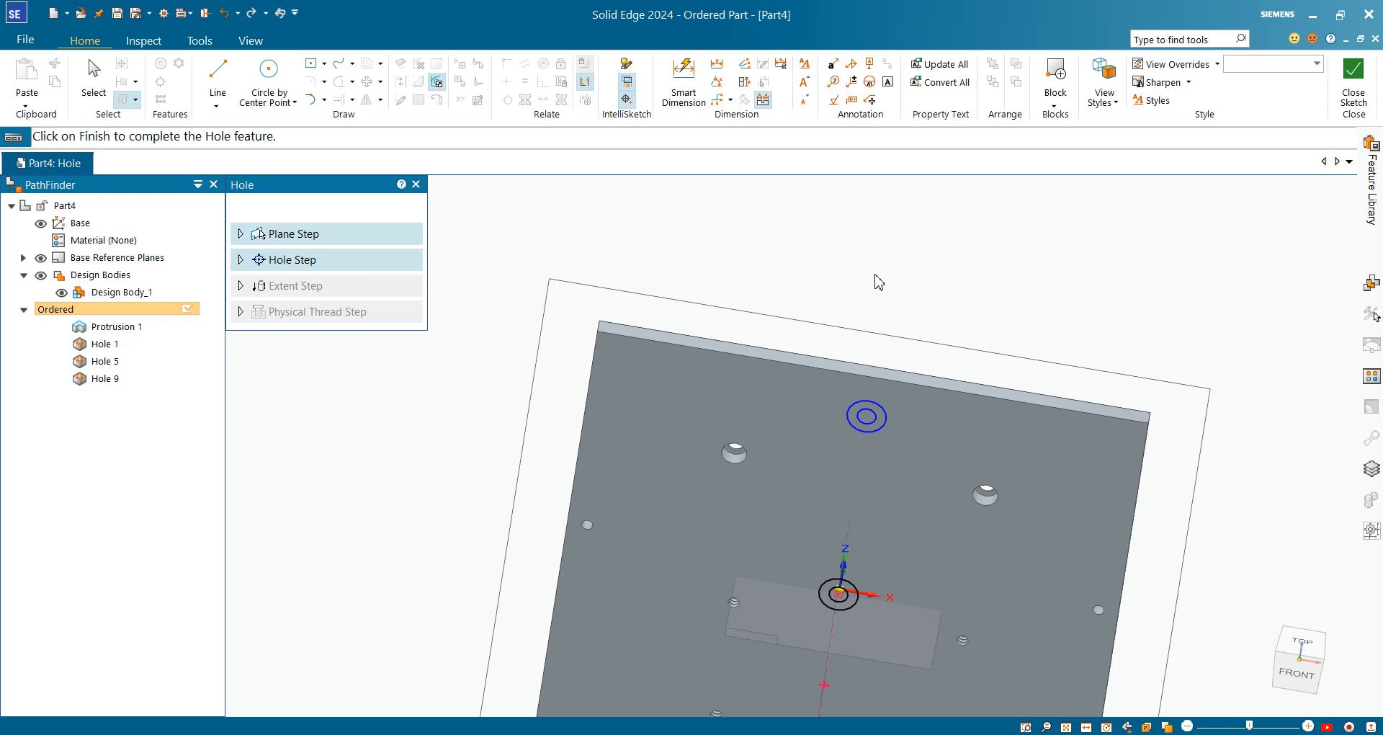
click(392, 209)
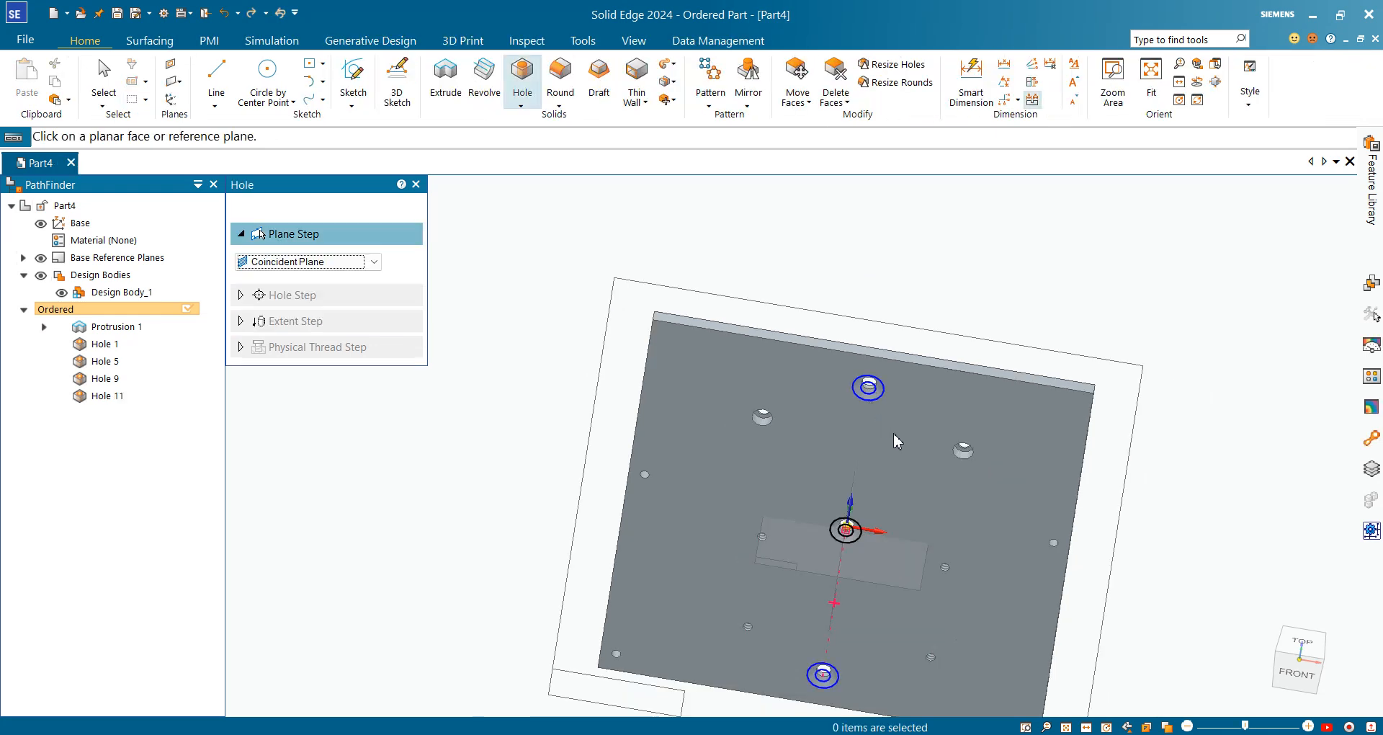
click(392, 210)
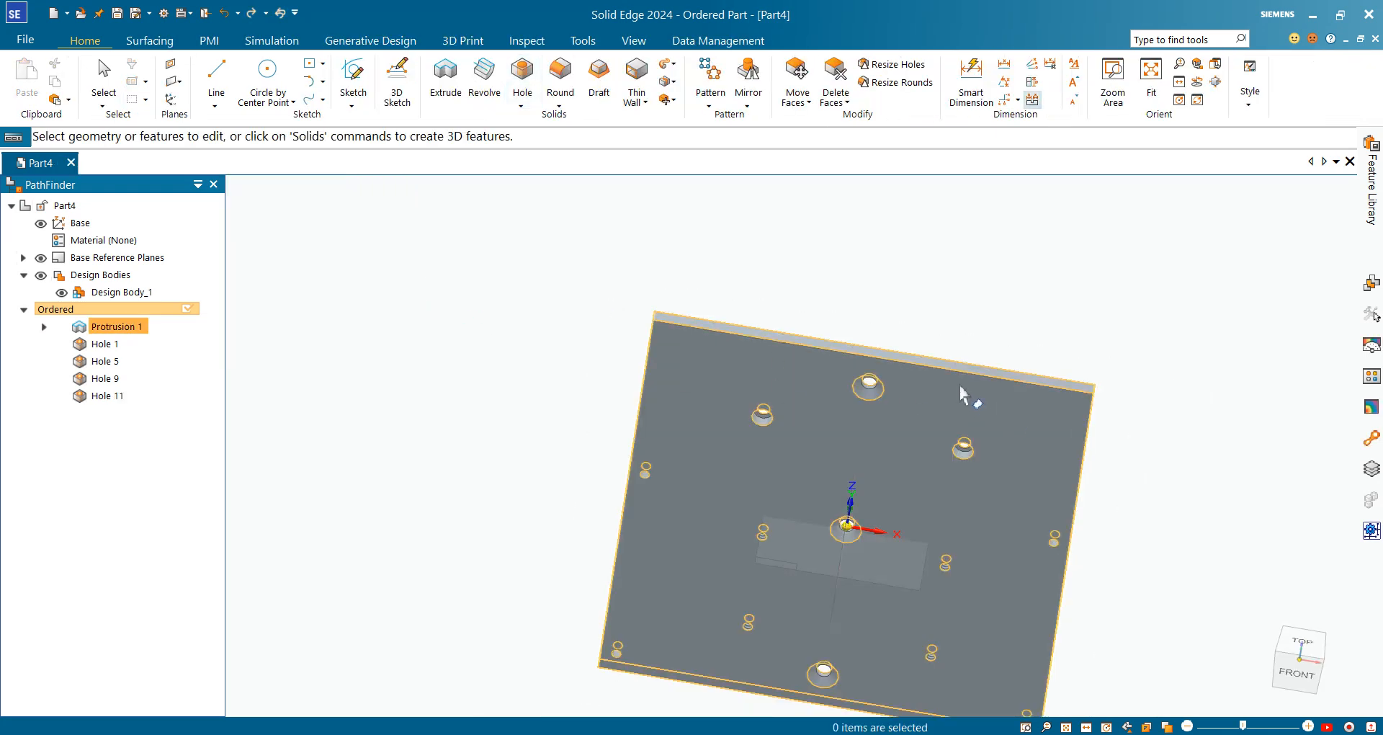
middle_drag(966, 394, 894, 370)
scroll(894, 370, up, 5)
scroll(894, 369, down, 6)
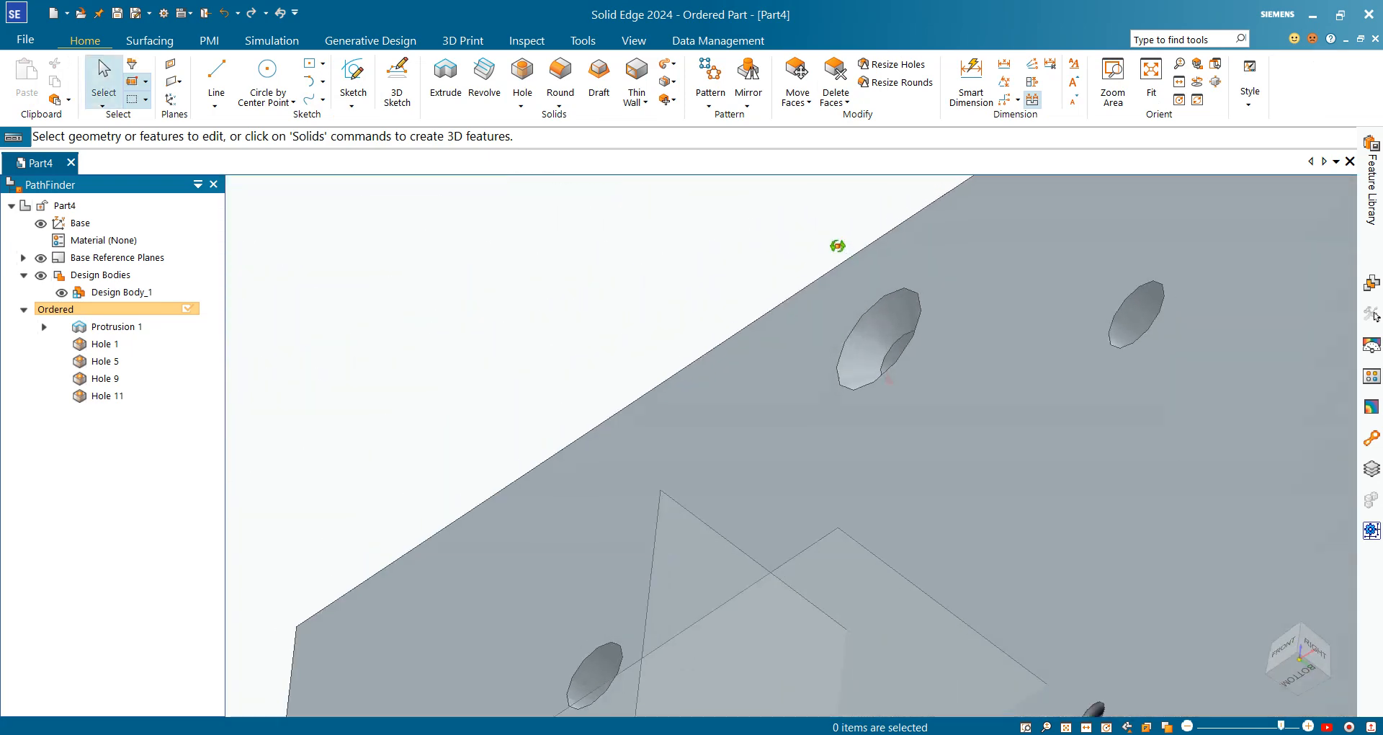
scroll(904, 499, up, 4)
middle_drag(904, 498, 1074, 505)
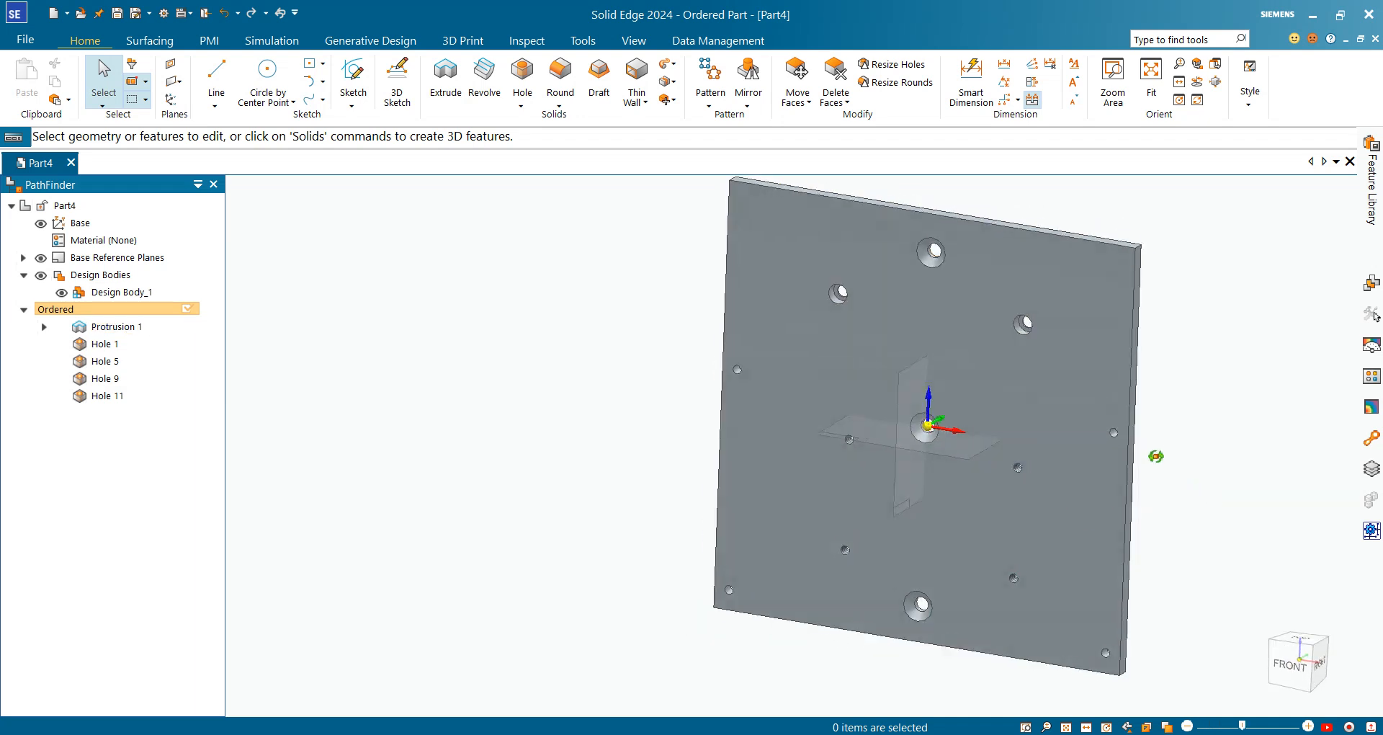
click(1267, 697)
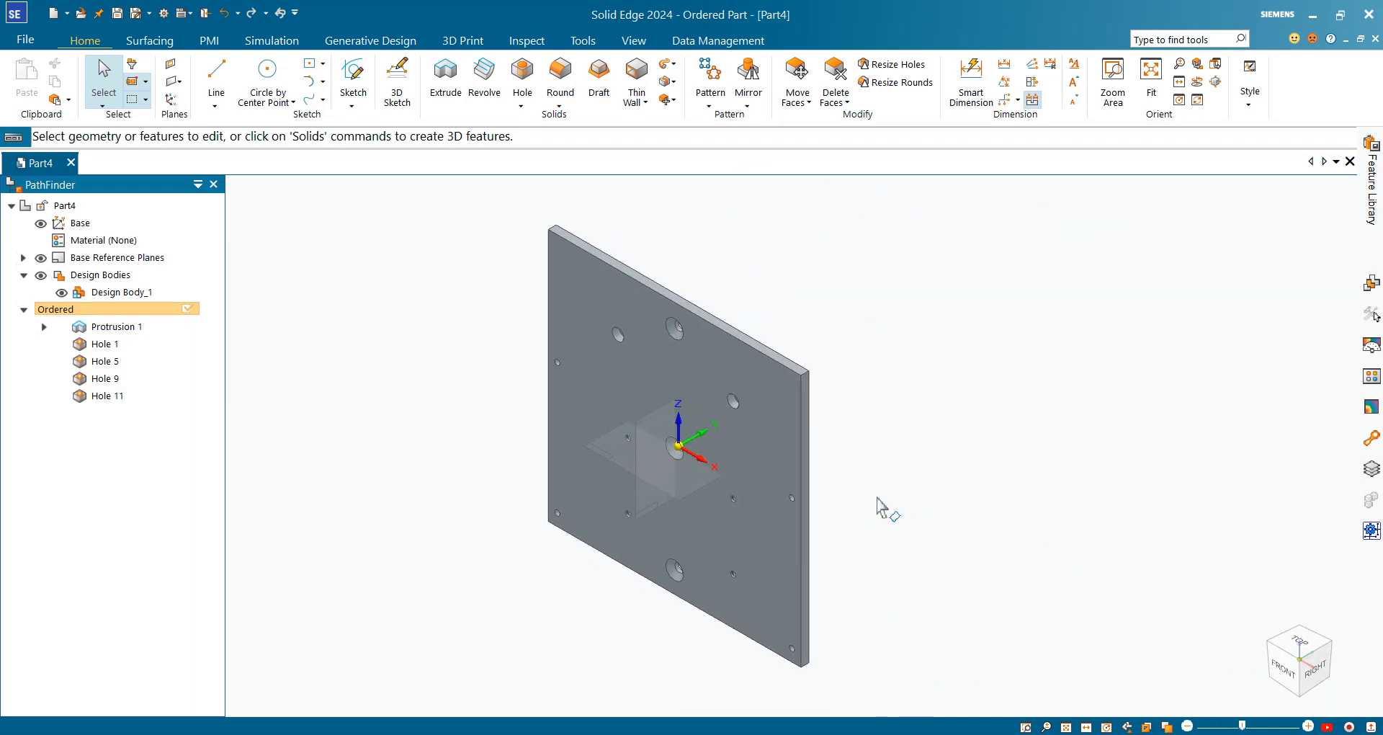
scroll(504, 639, up, 2)
scroll(819, 555, down, 2)
scroll(1067, 434, up, 3)
scroll(634, 597, down, 2)
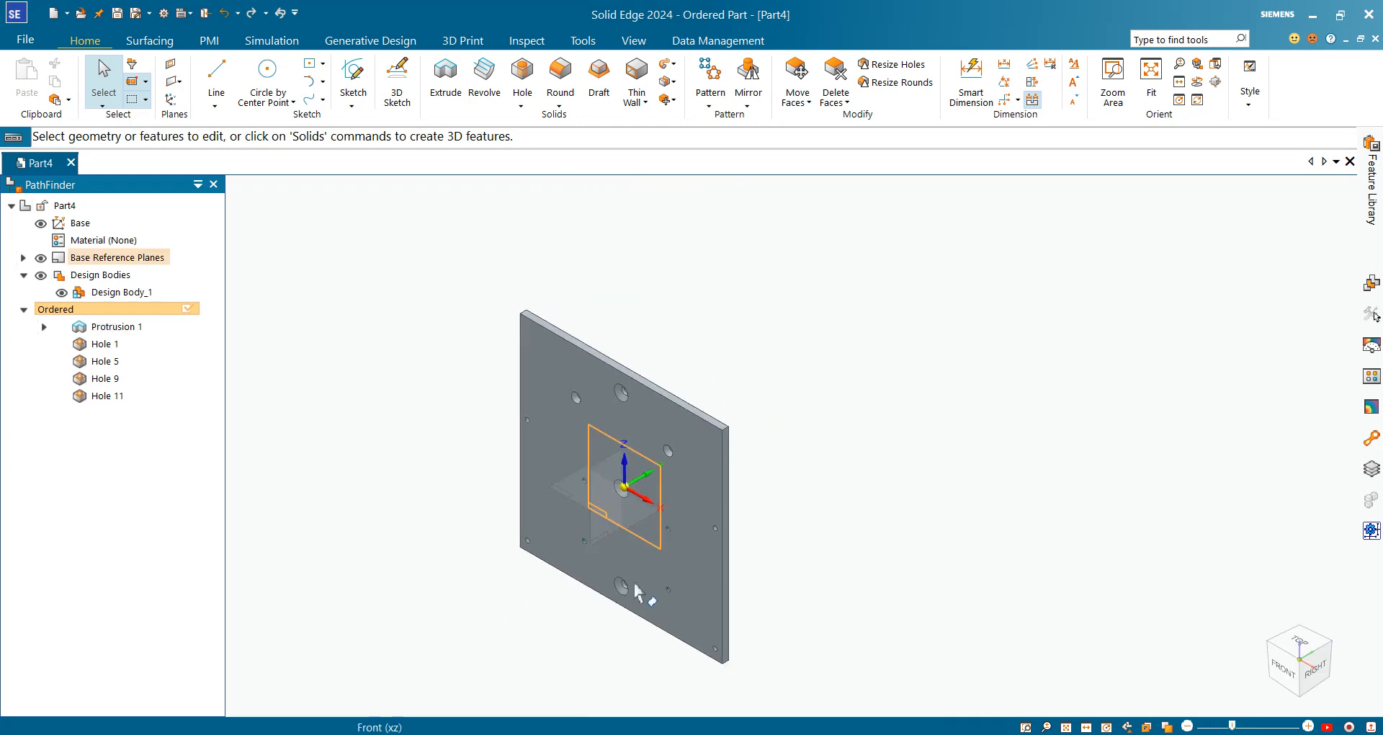
scroll(581, 609, up, 3)
scroll(583, 595, down, 2)
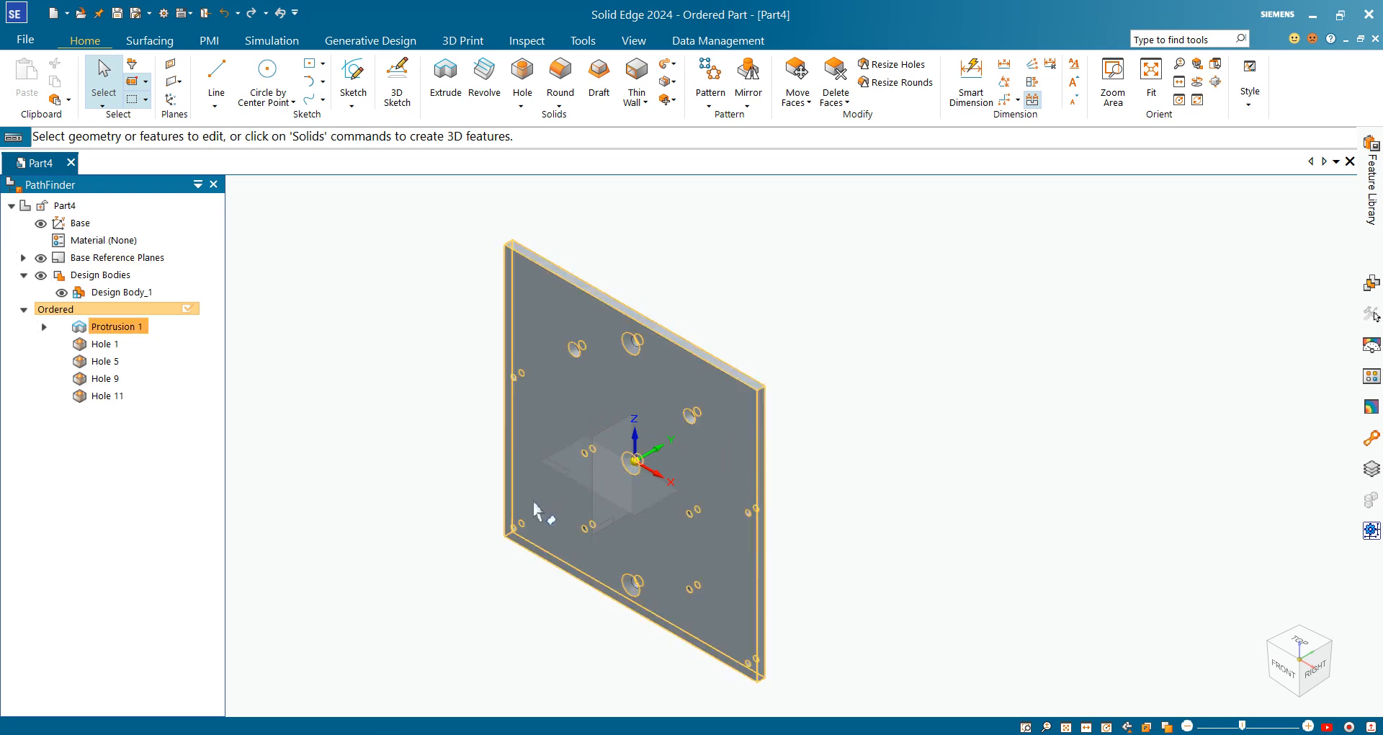
scroll(526, 389, up, 1)
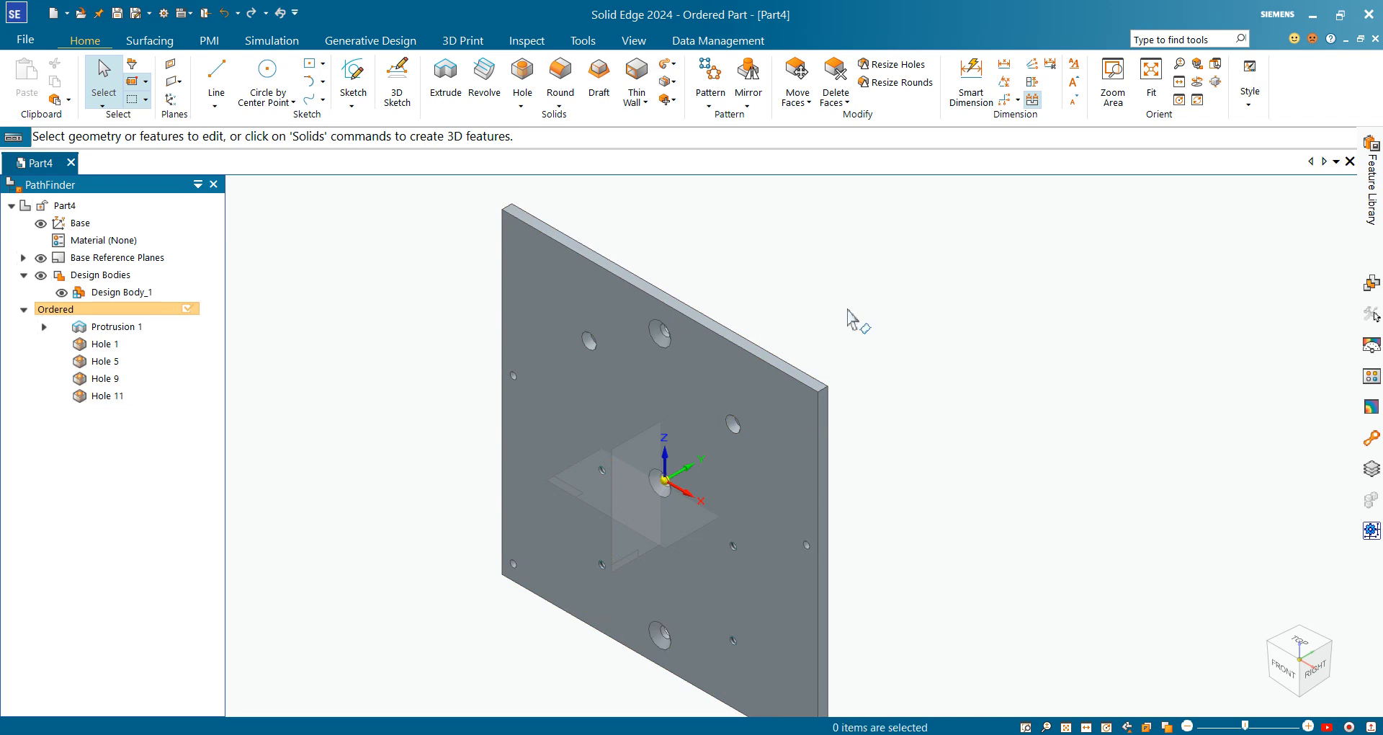
scroll(771, 448, down, 3)
scroll(904, 416, up, 3)
scroll(869, 337, down, 3)
scroll(870, 338, up, 1)
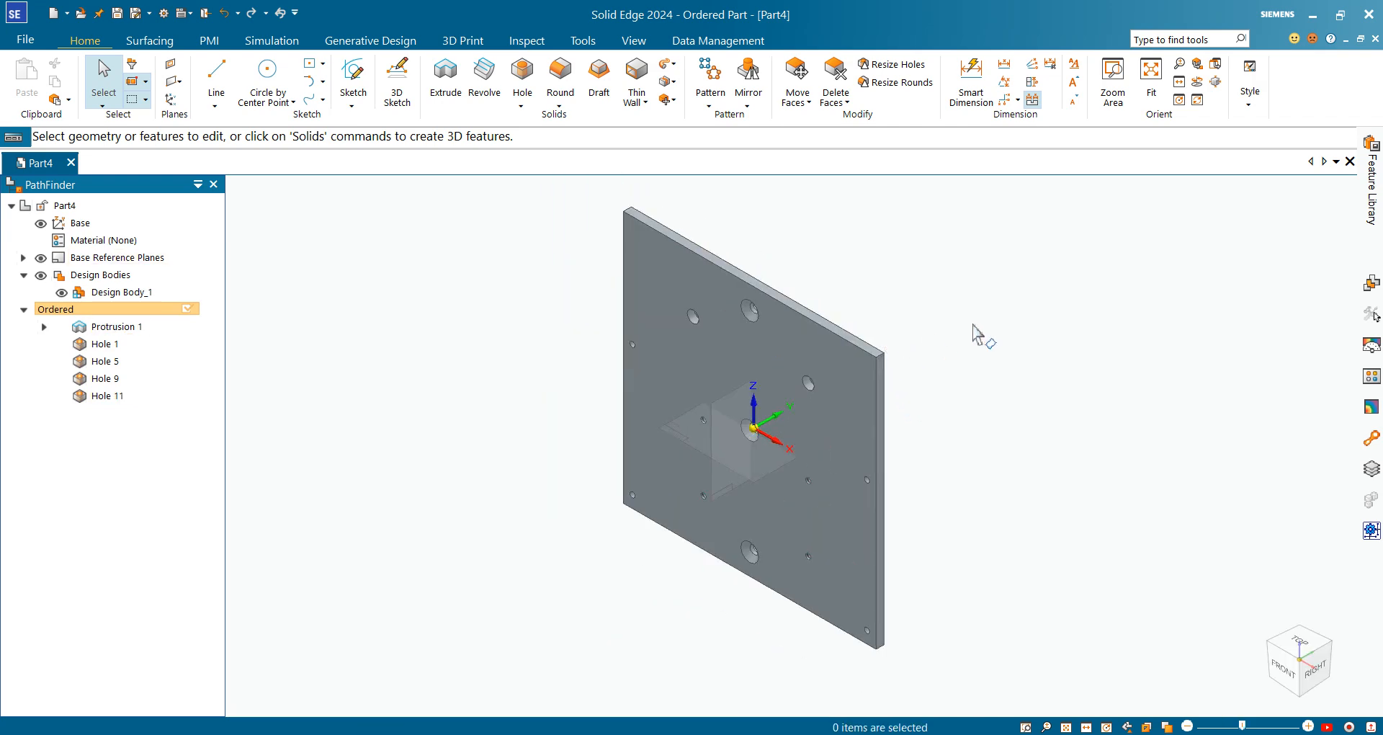